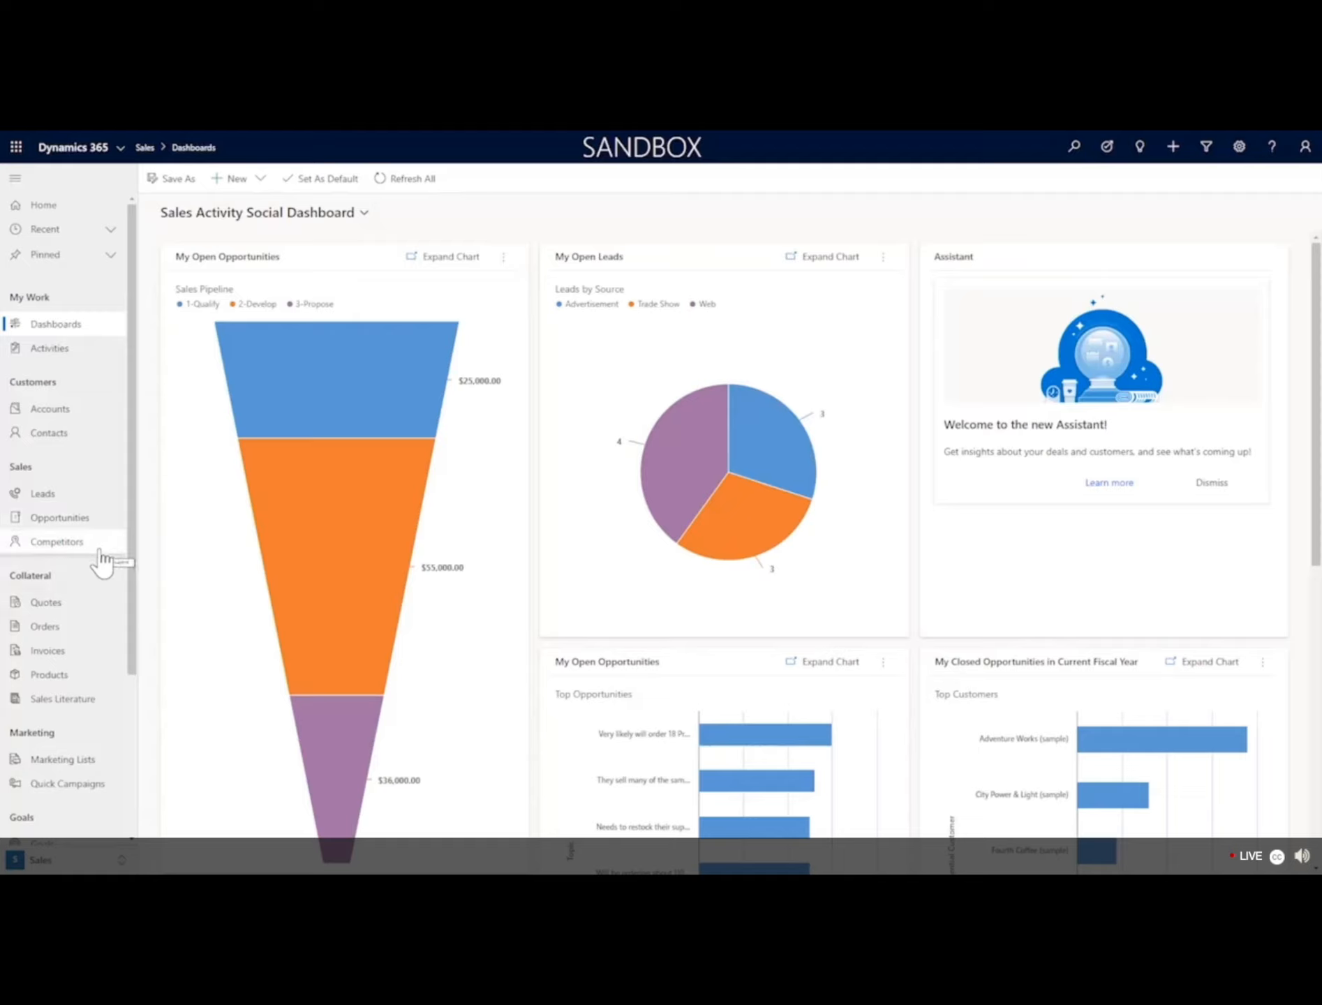
scroll(102, 580, "down", 2)
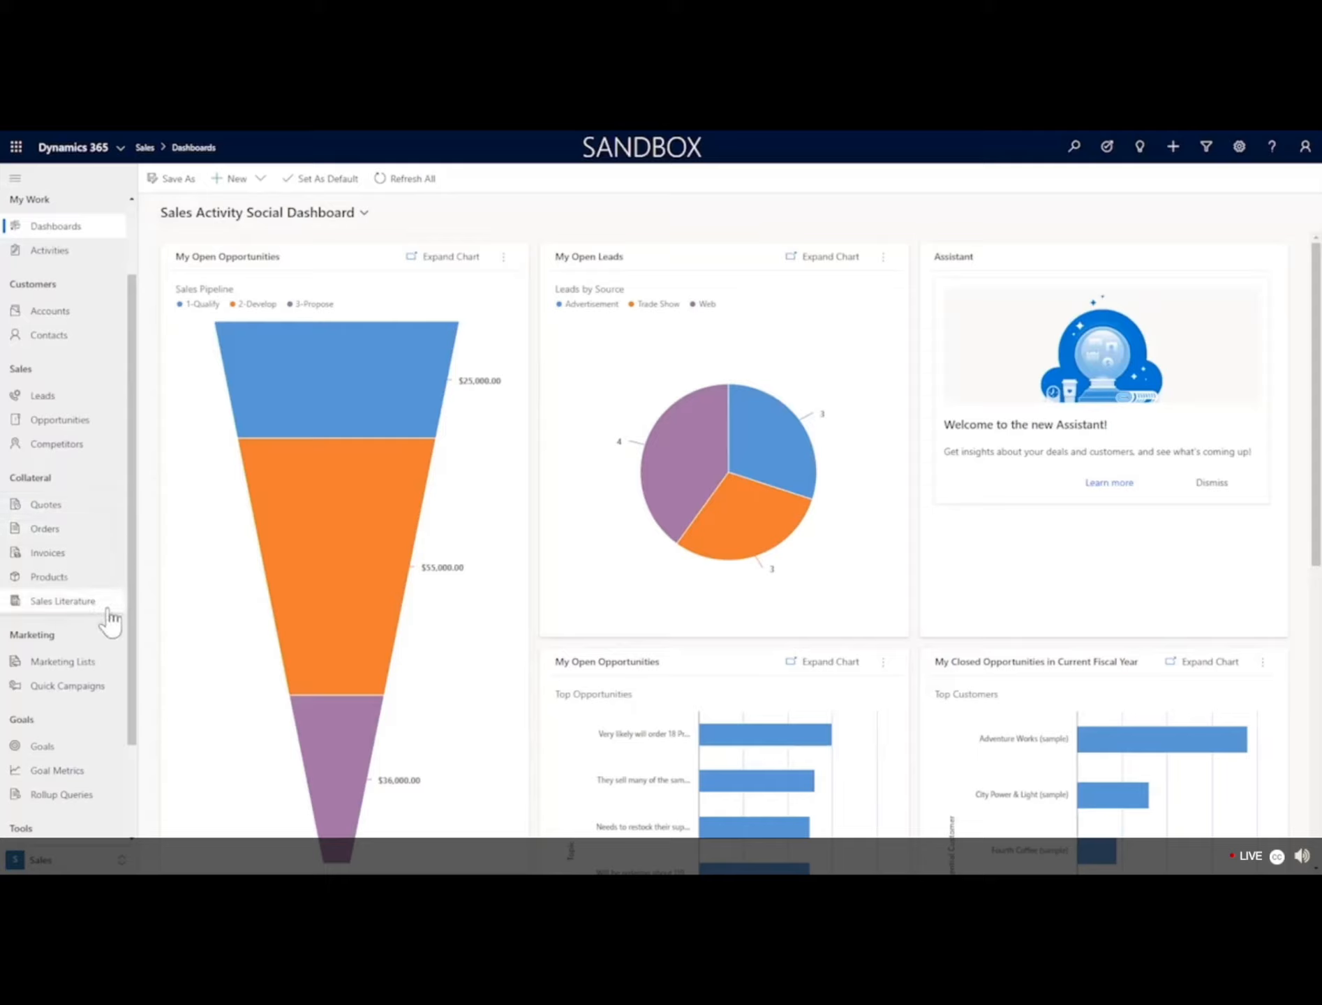
scroll(101, 673, "down", 2)
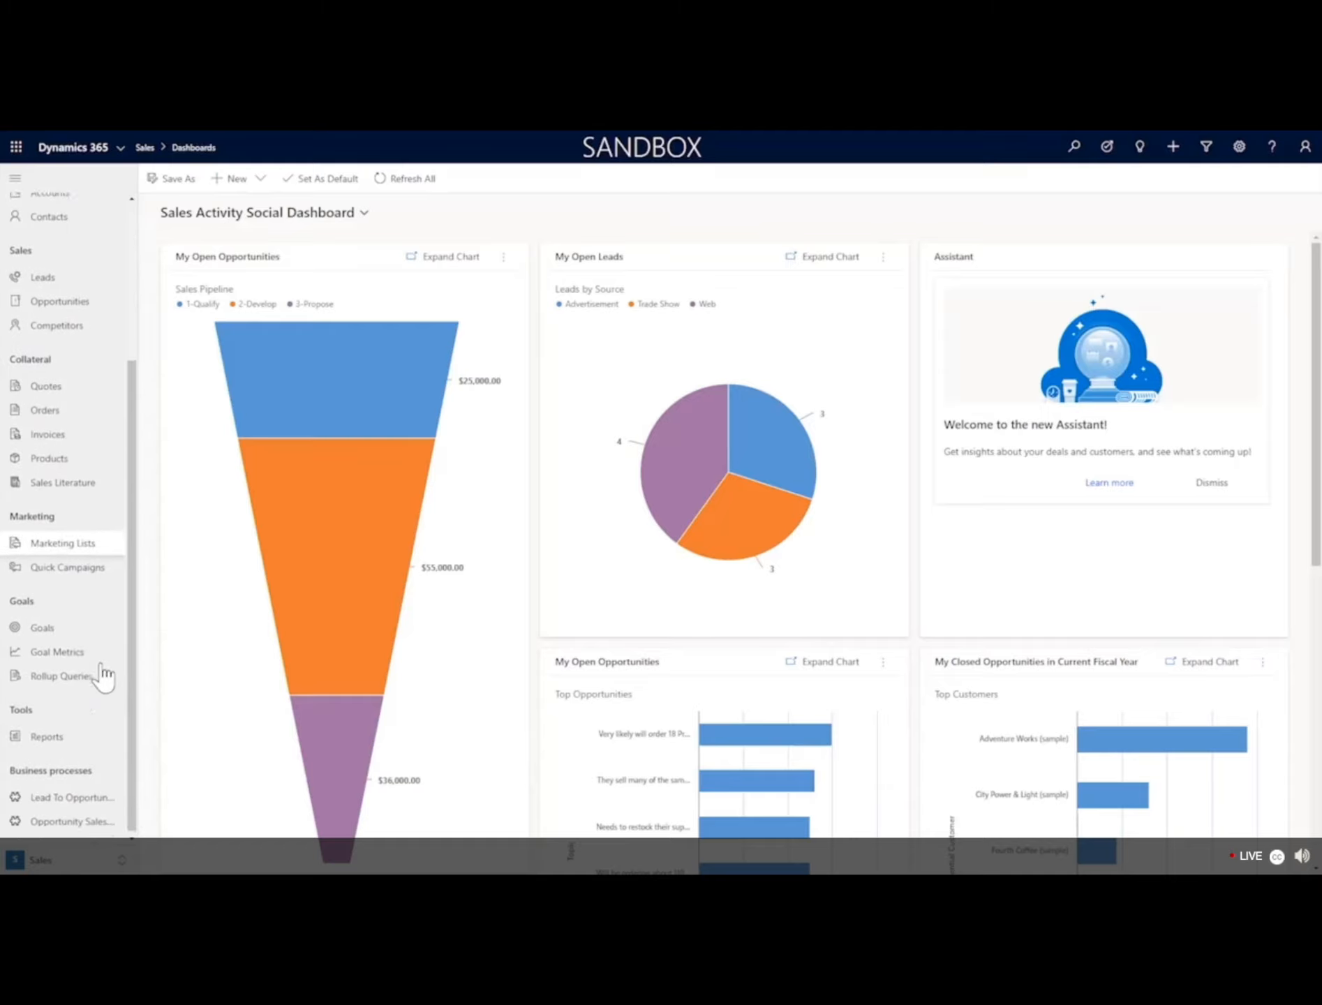
scroll(73, 715, "up", 1)
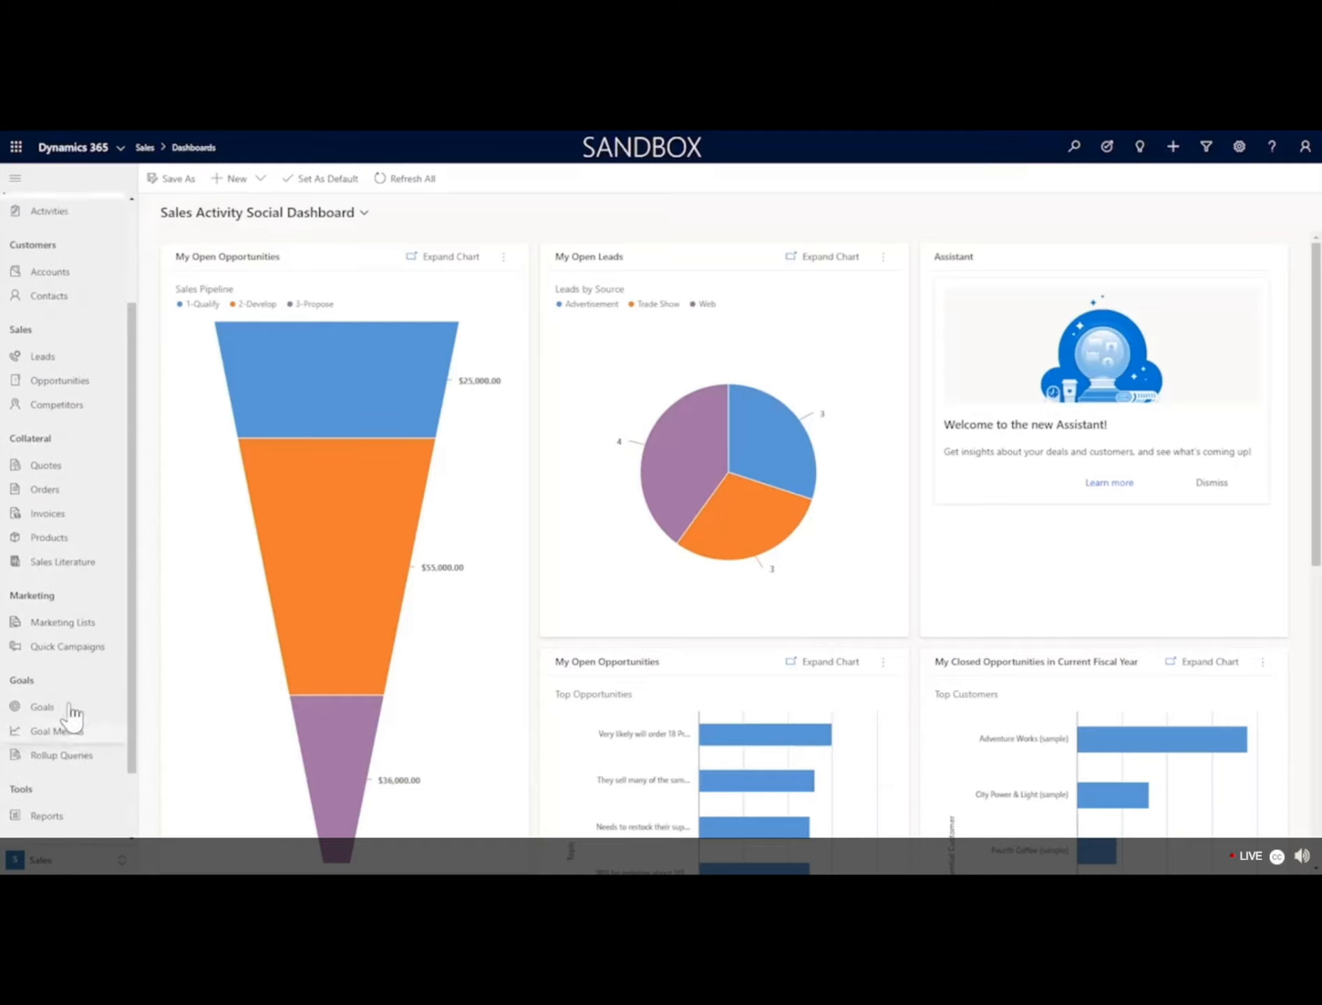
scroll(69, 698, "up", 2)
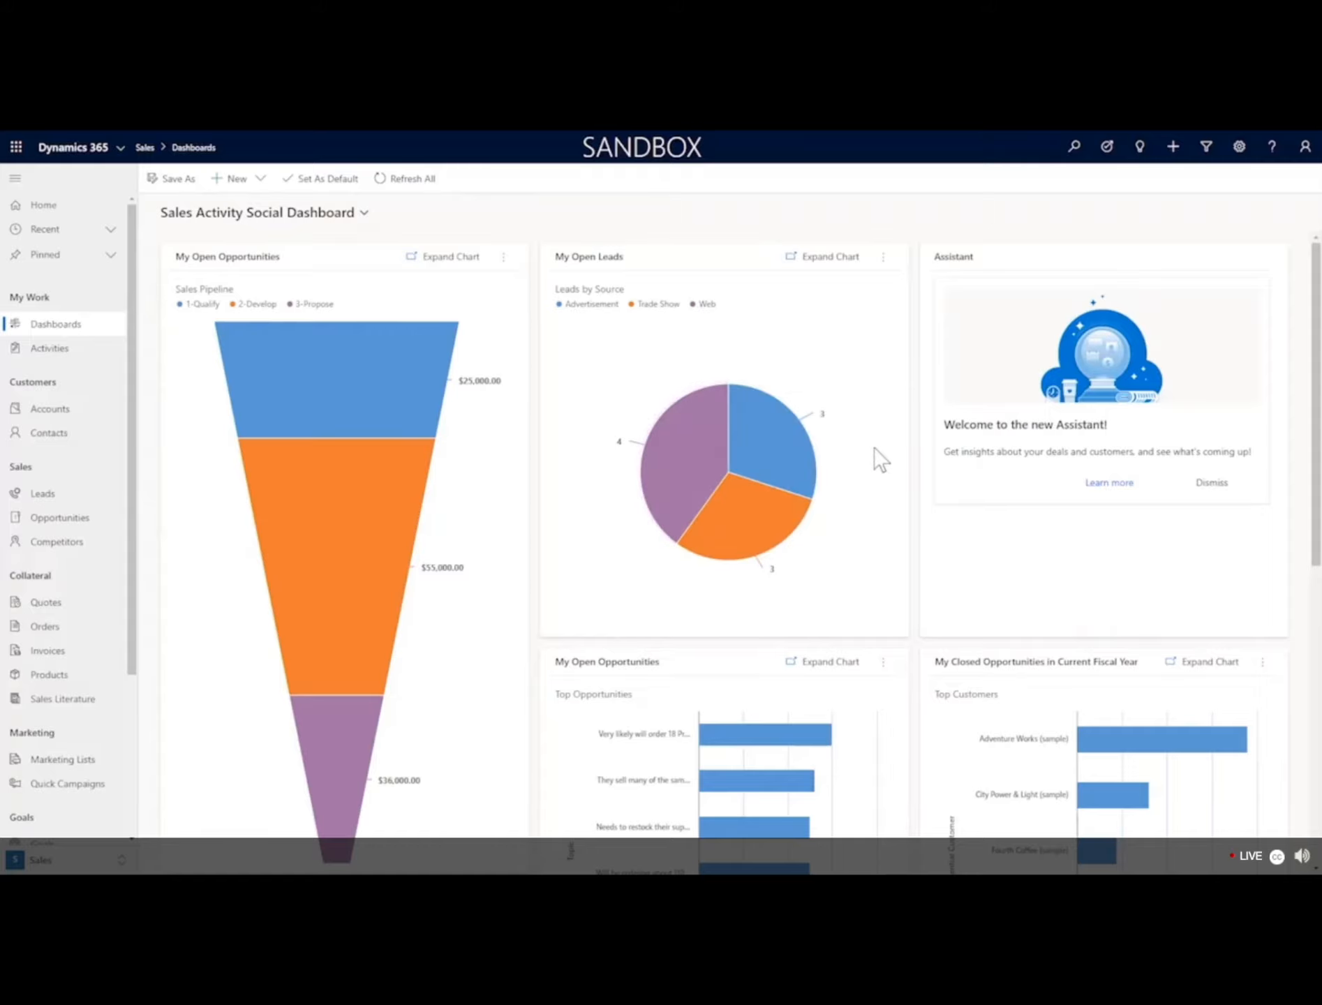
scroll(881, 459, "down", 4)
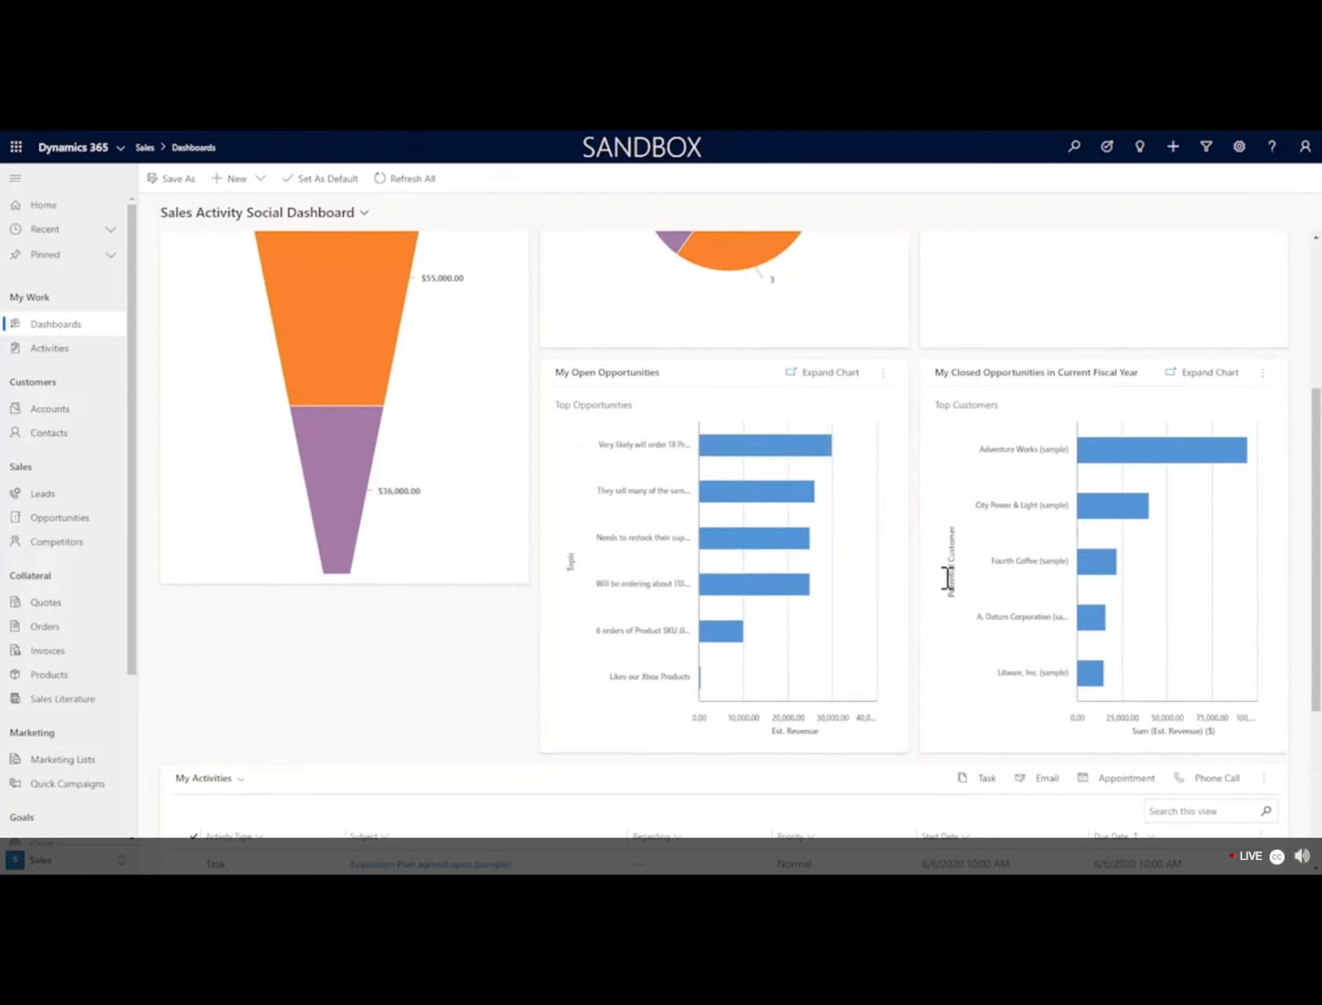
scroll(946, 578, "down", 4)
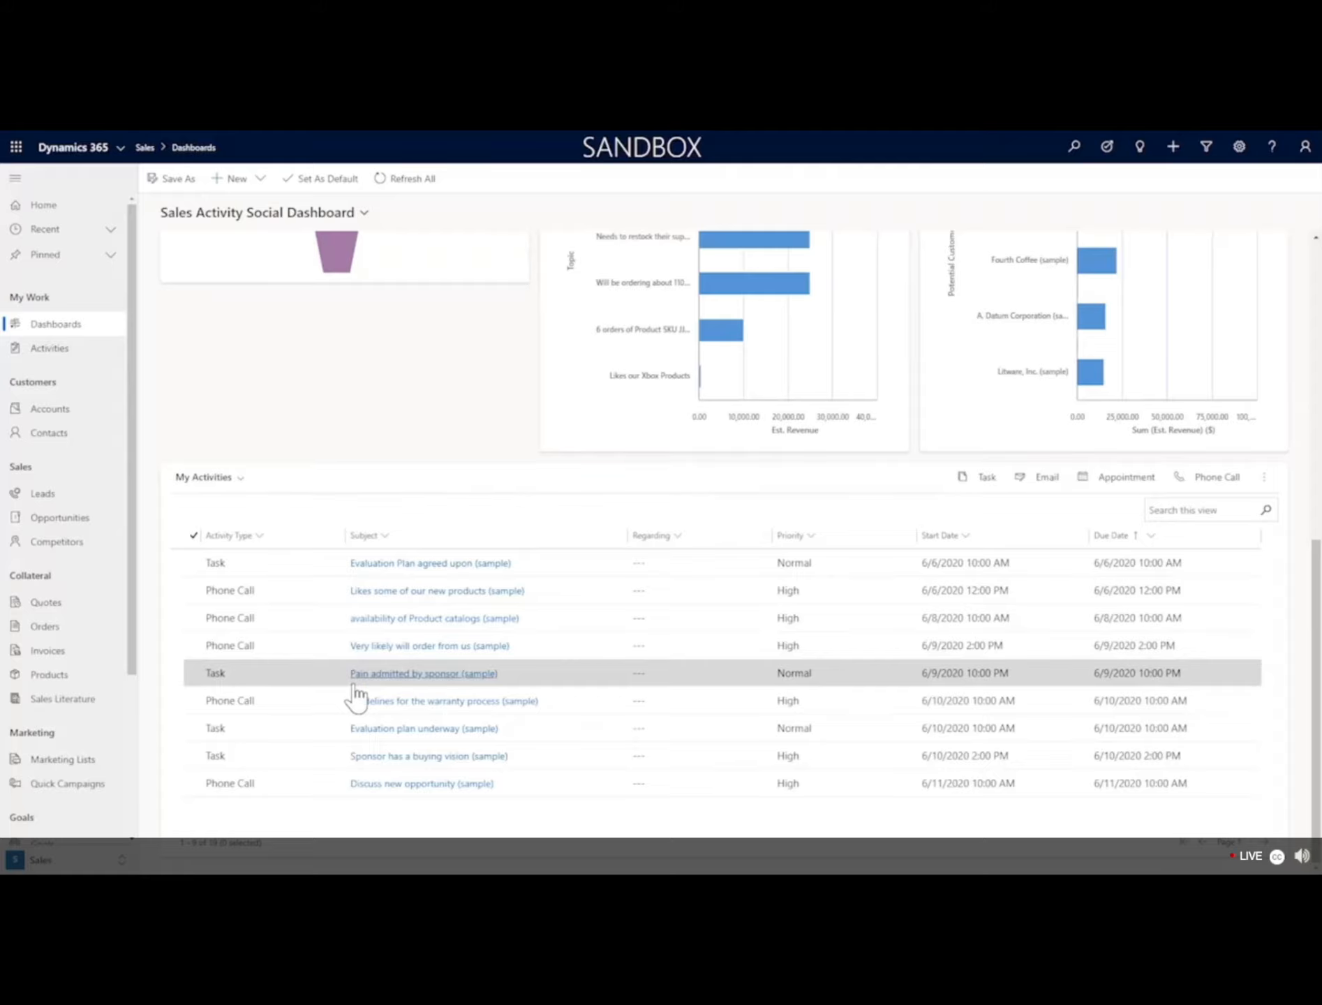
scroll(356, 692, "up", 10)
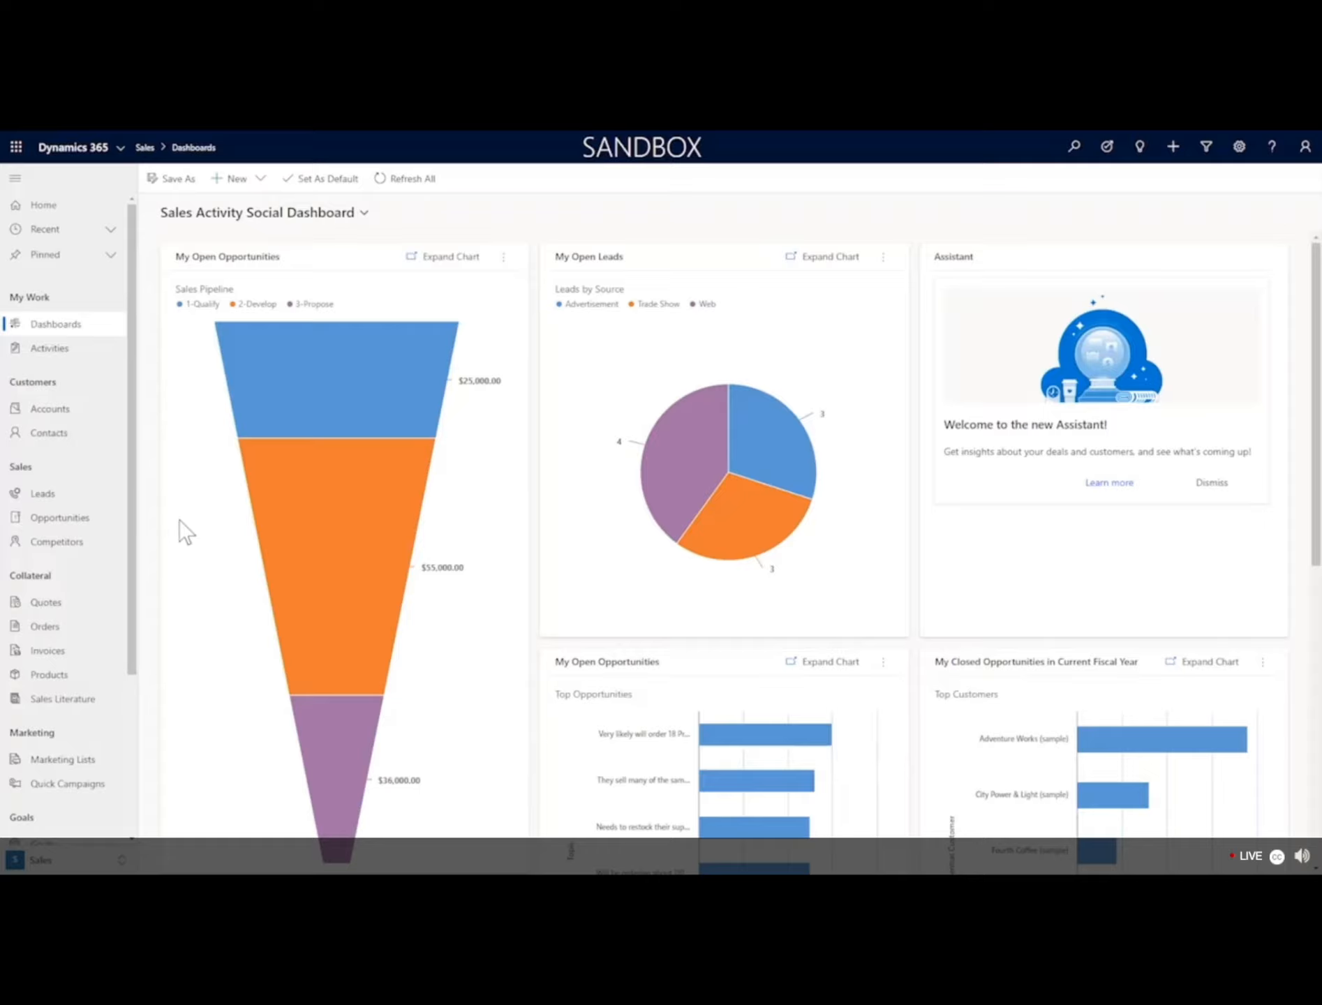
Open the Adventure Works (sample) account from the My Active Accounts list and scroll through its details.
left_click(70, 418)
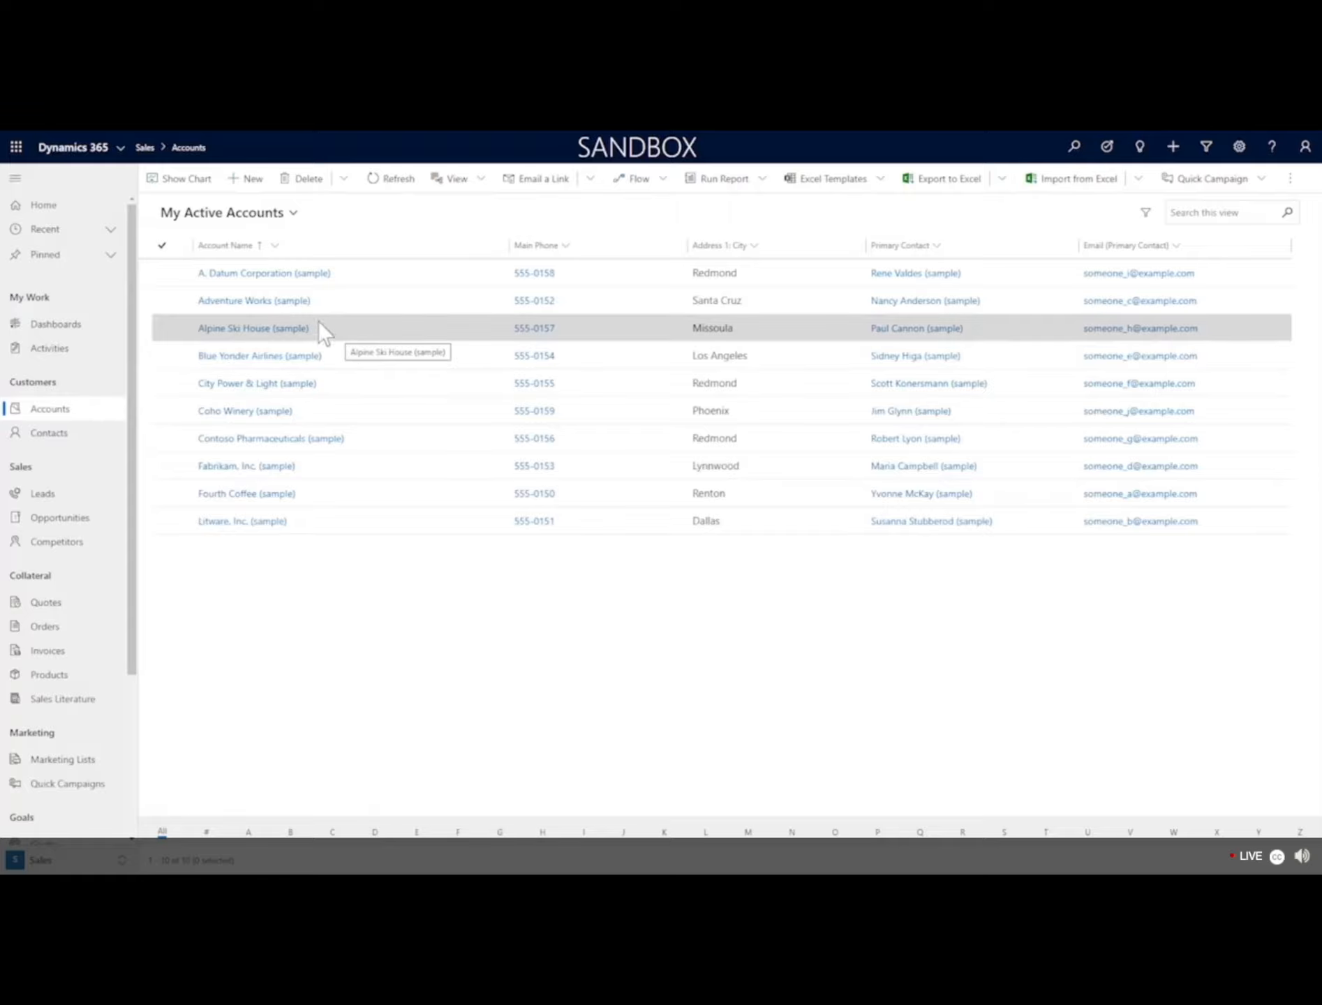
left_click(254, 301)
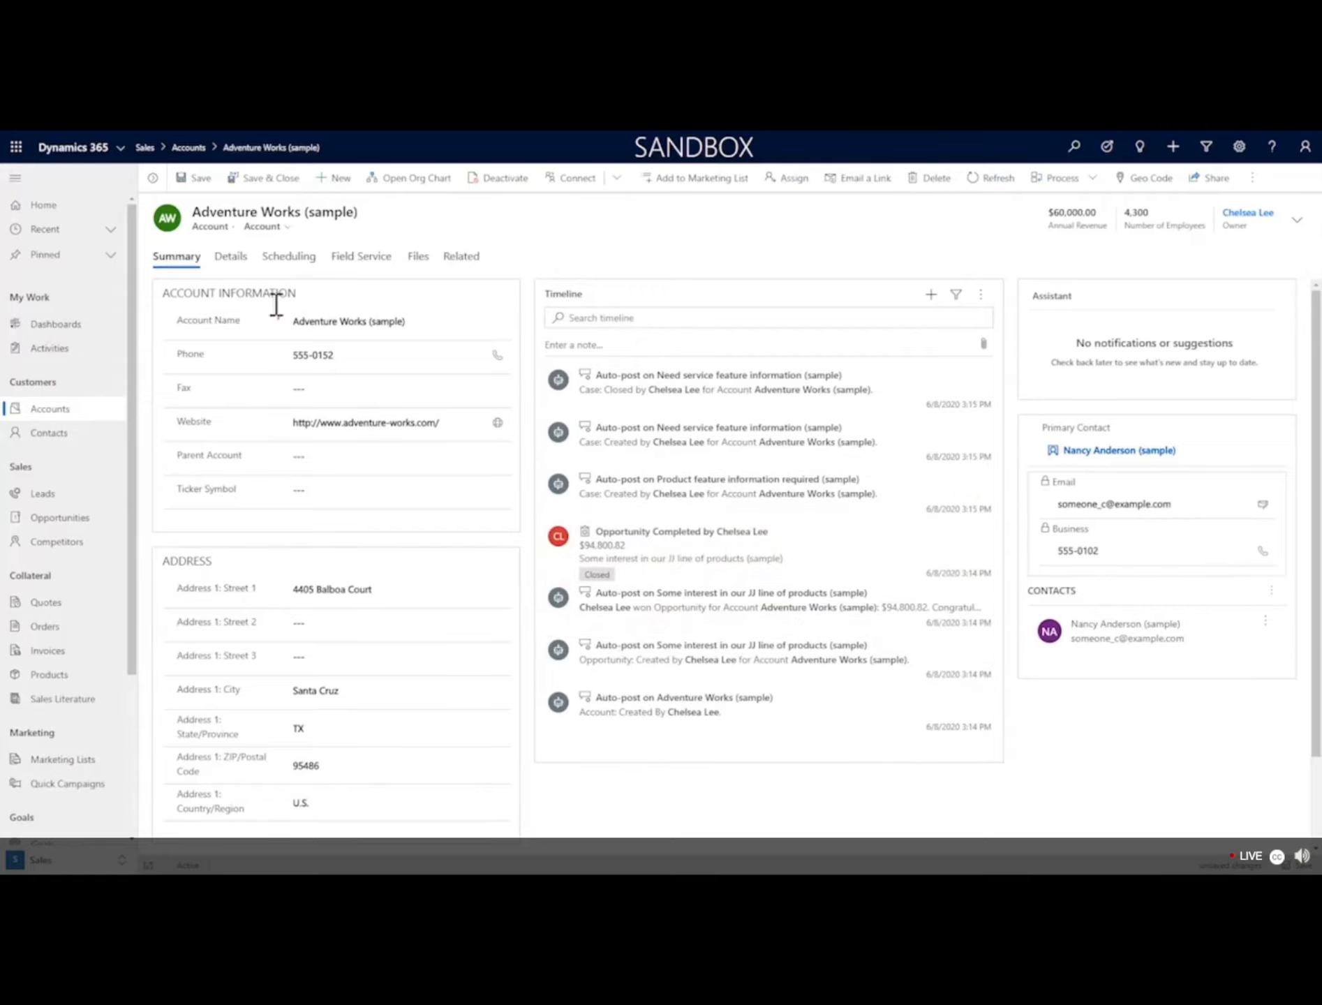
scroll(360, 580, "down", 2)
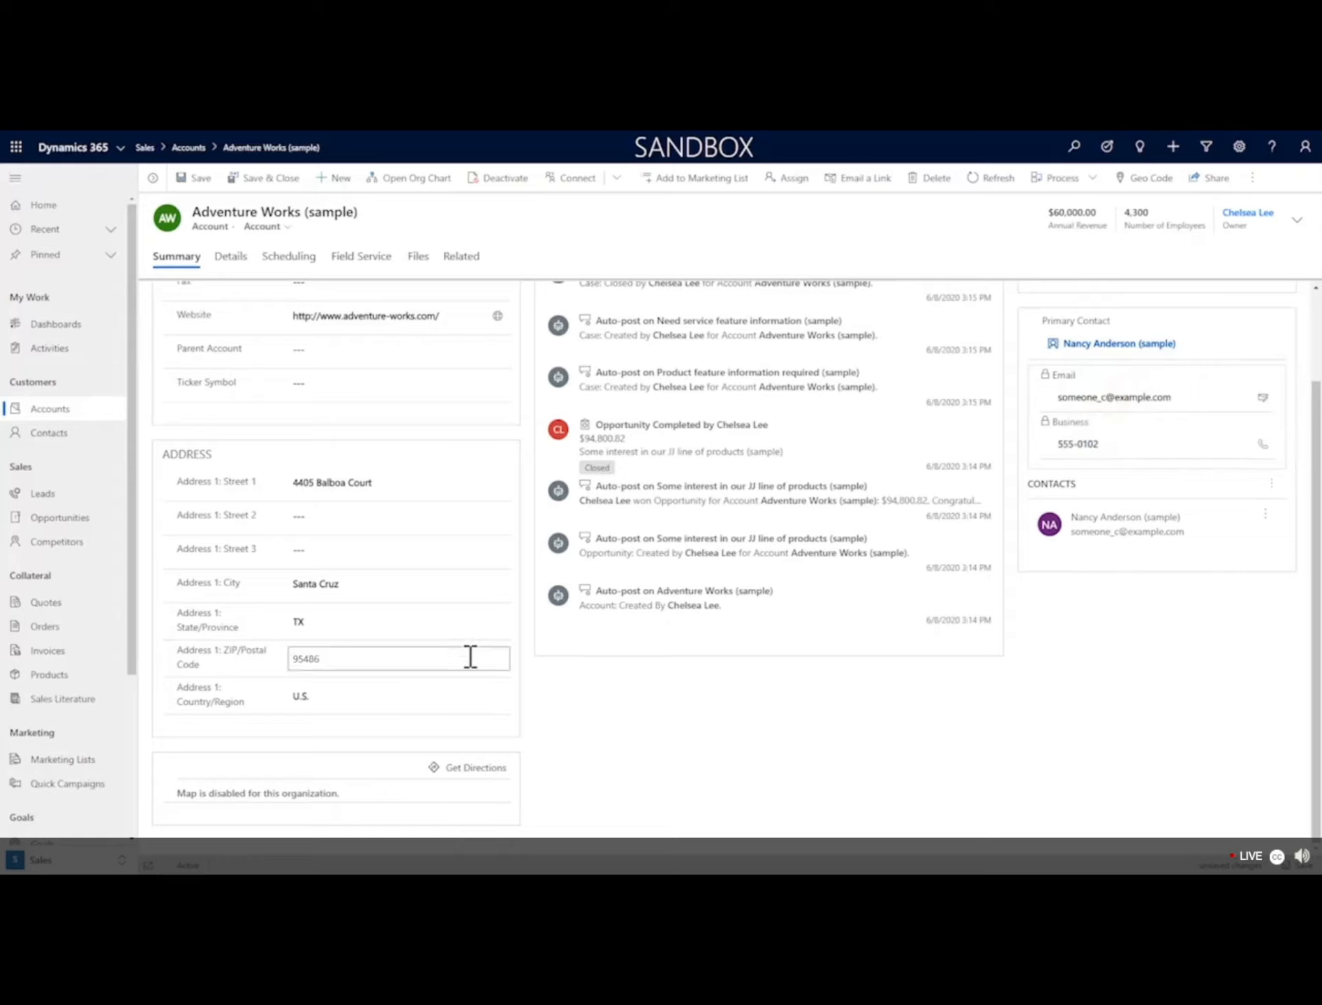
scroll(750, 754, "up", 3)
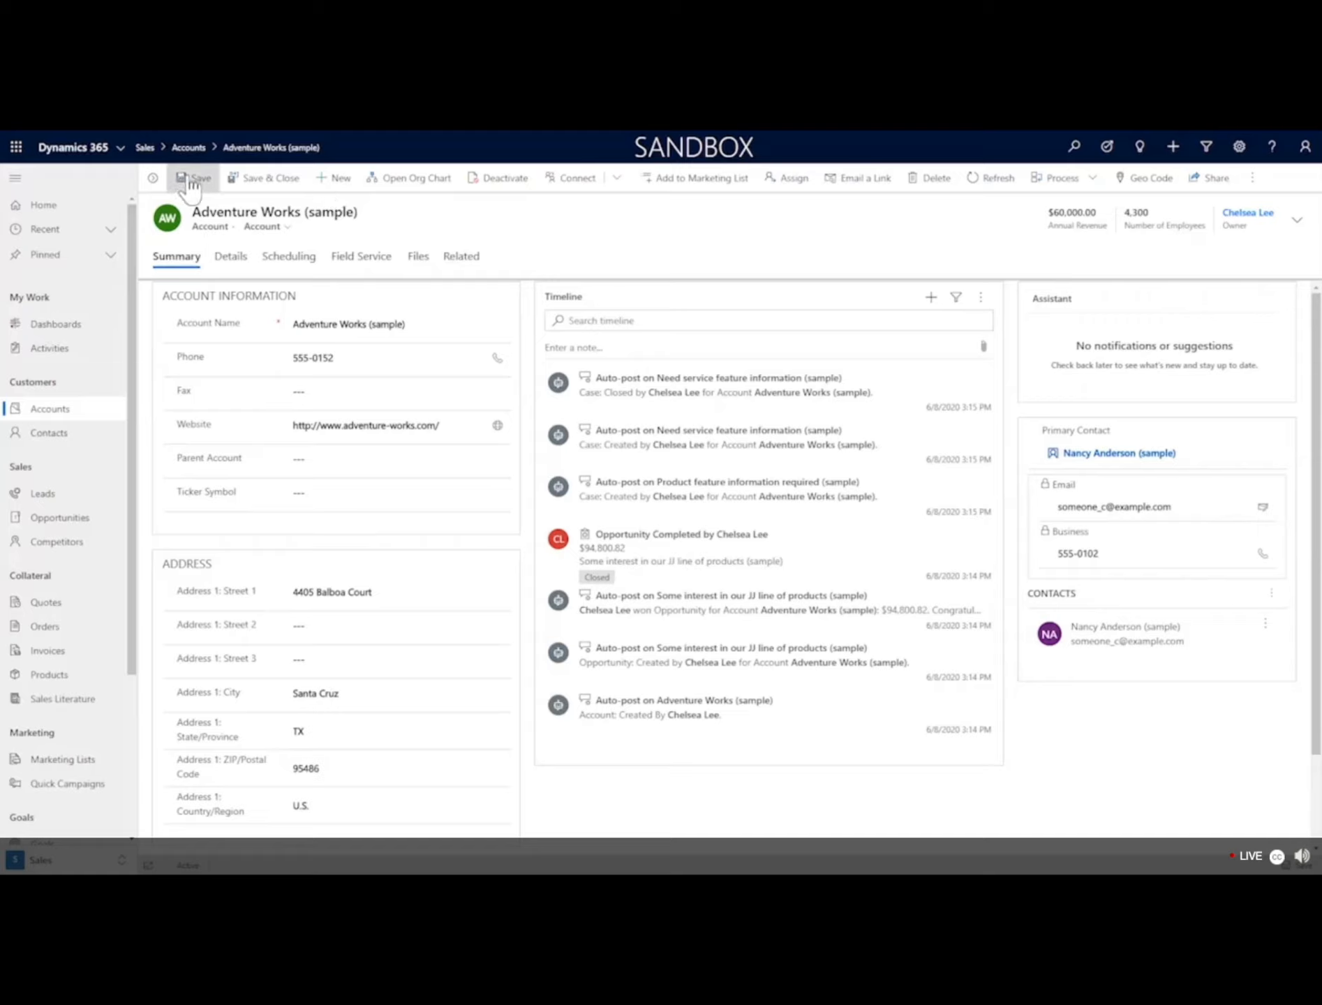
Start a blank new account, then return to the My Active Accounts list of 10 accounts.
left_click(334, 178)
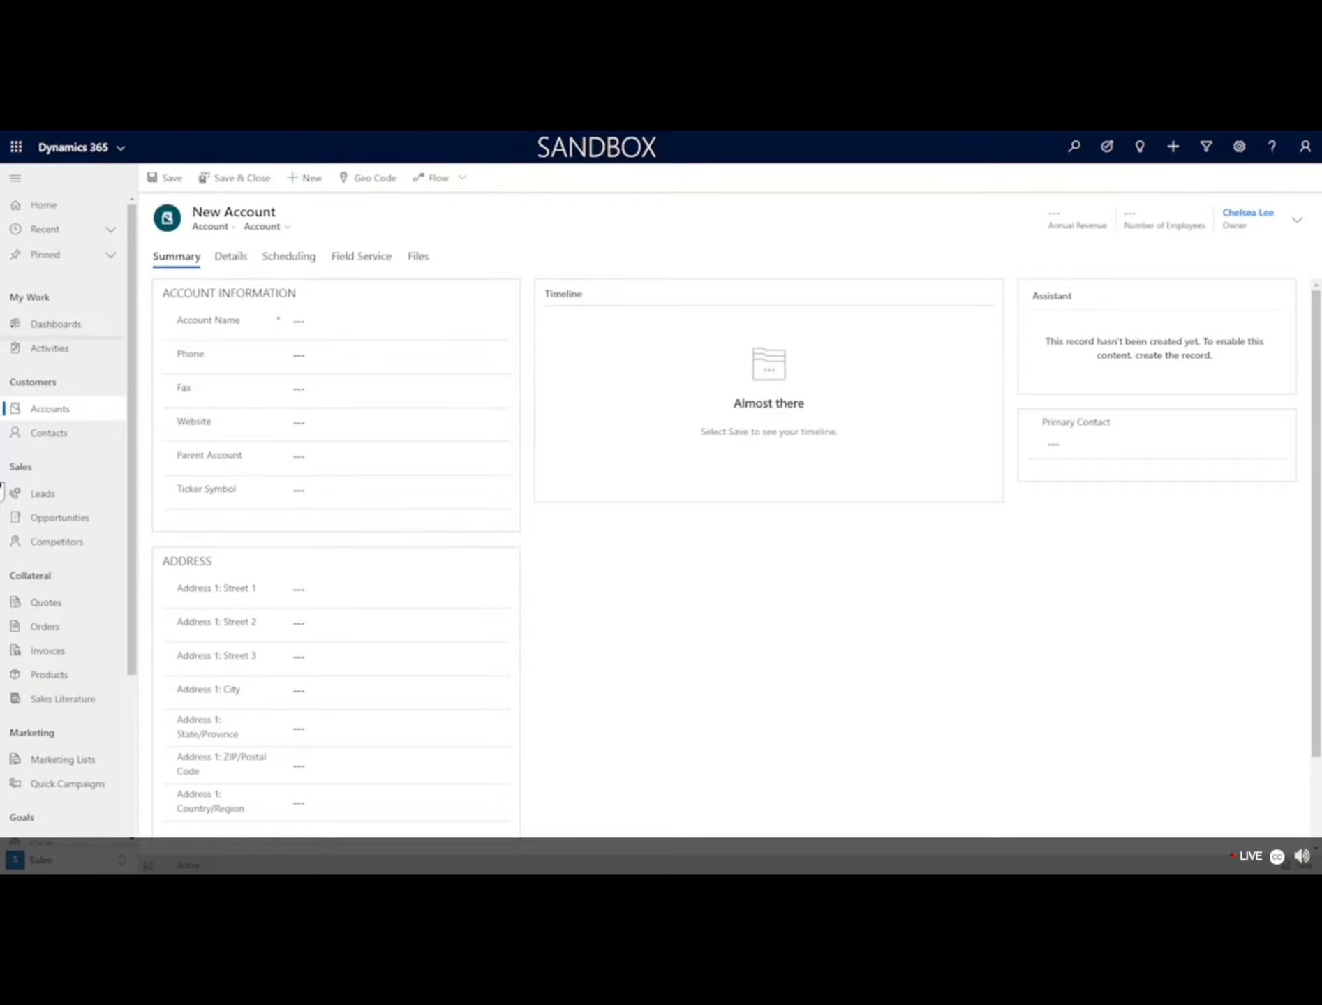
left_click(59, 410)
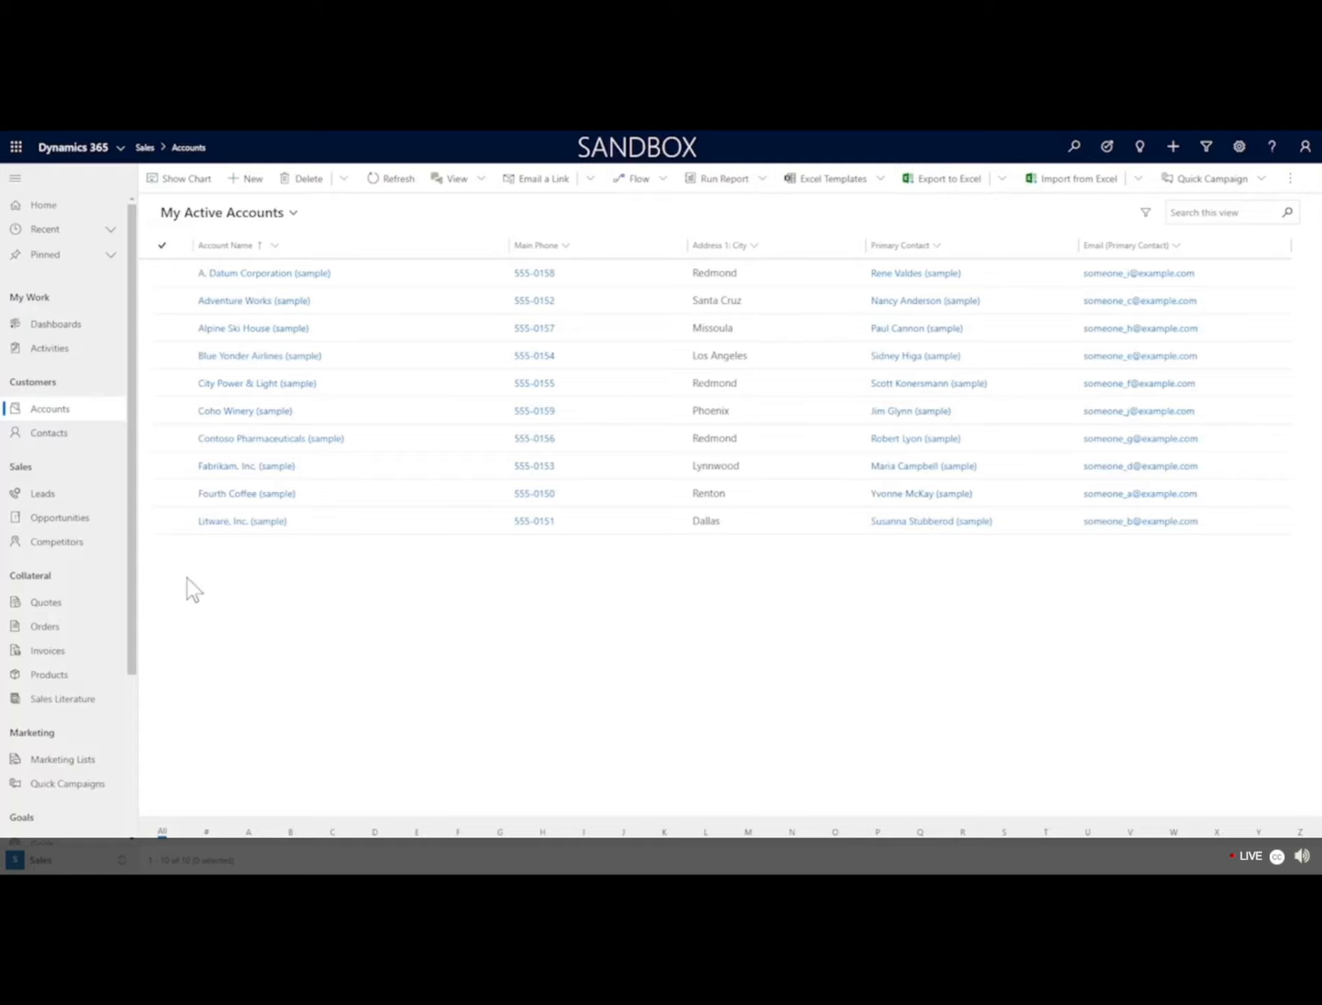
From My Open Leads, start a blank New Lead form with the cursor in Topic.
left_click(71, 500)
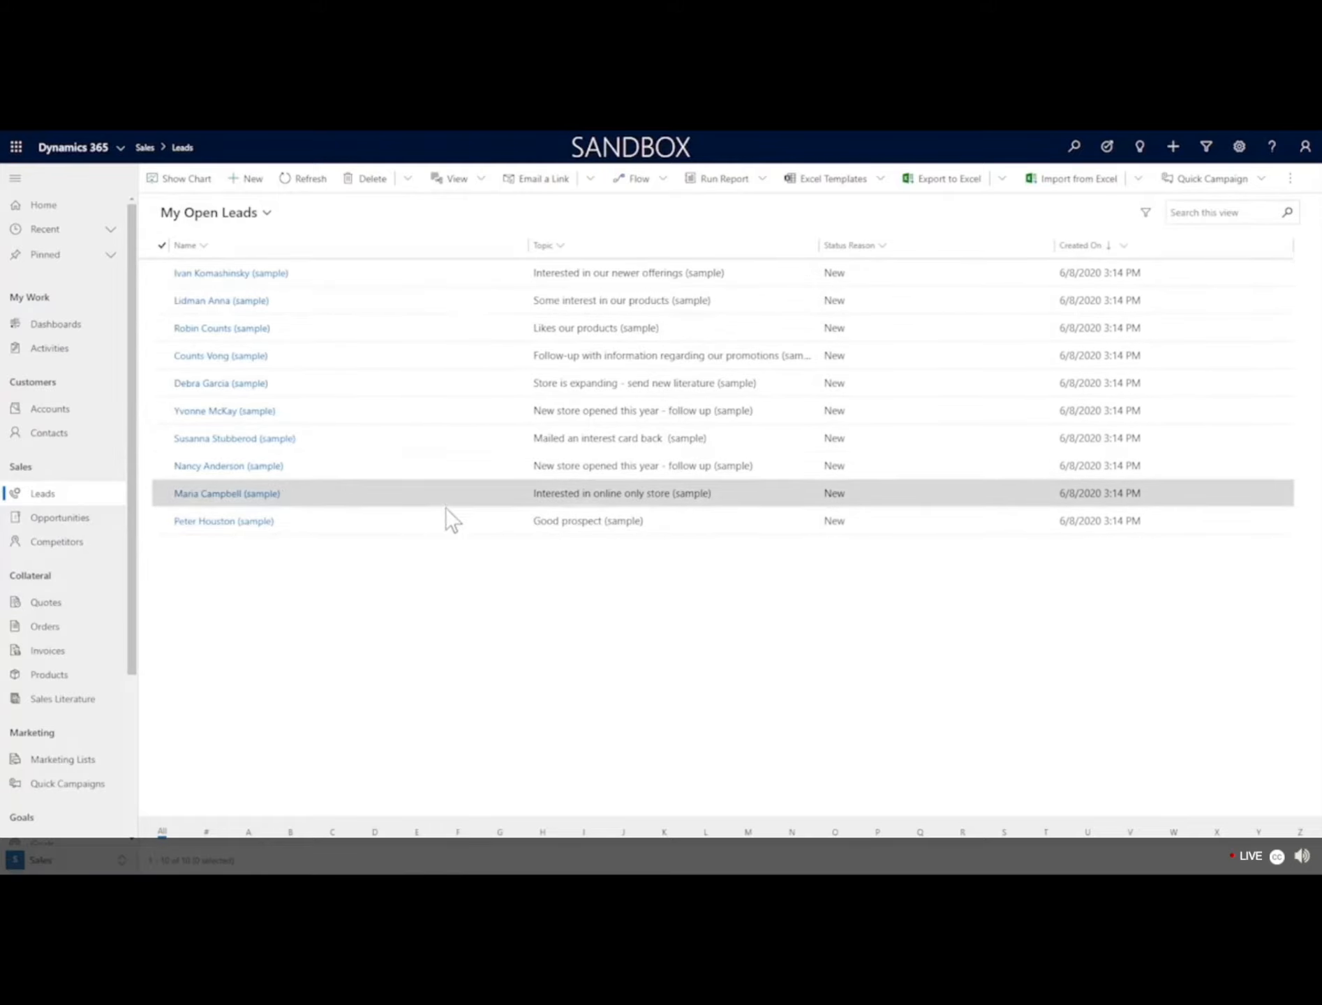
left_click(244, 180)
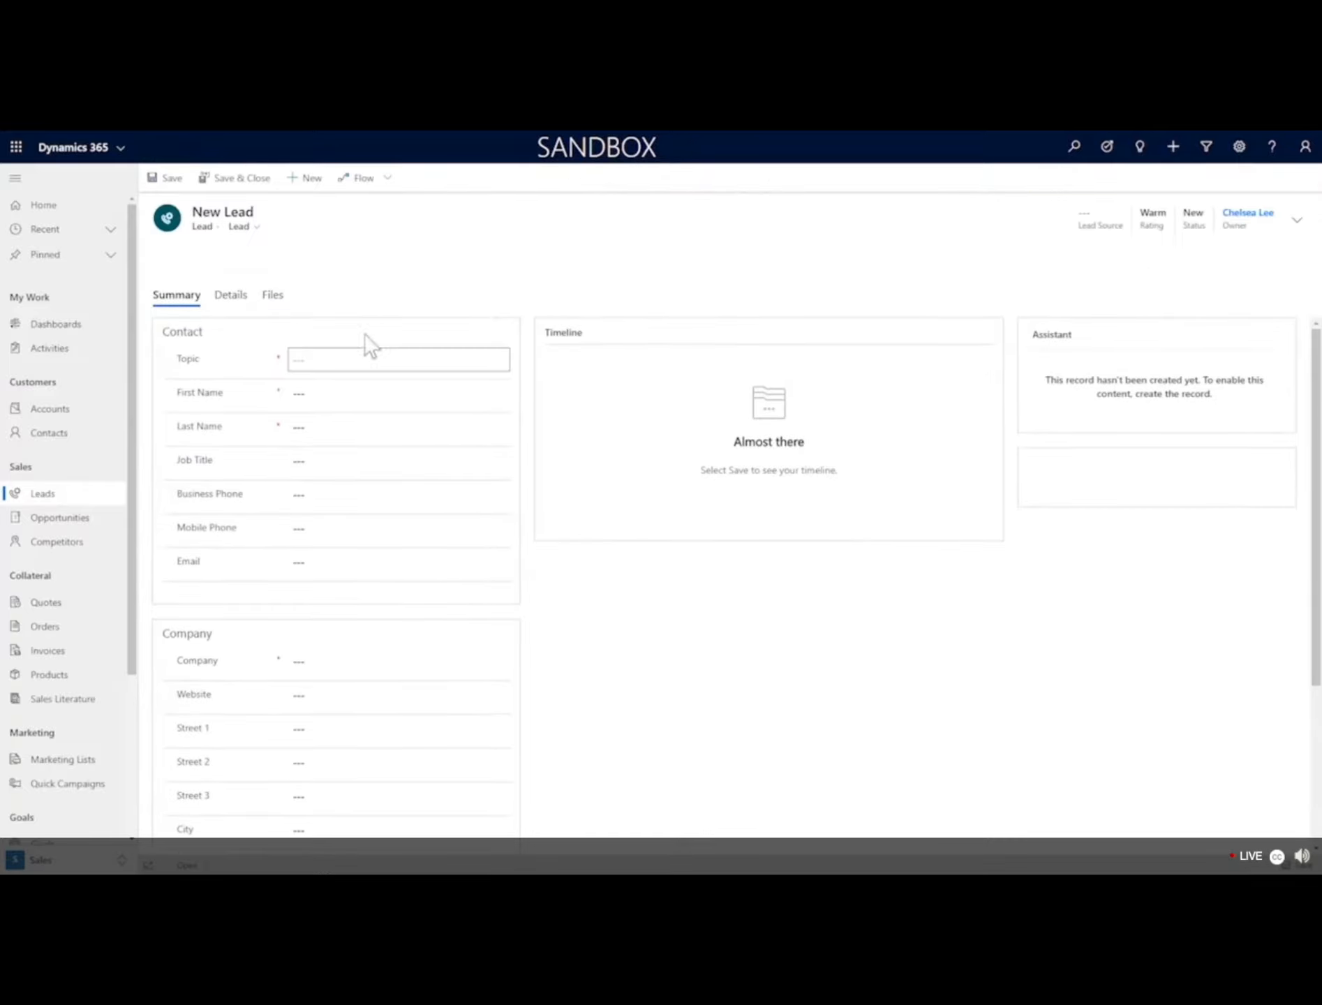
left_click(387, 360)
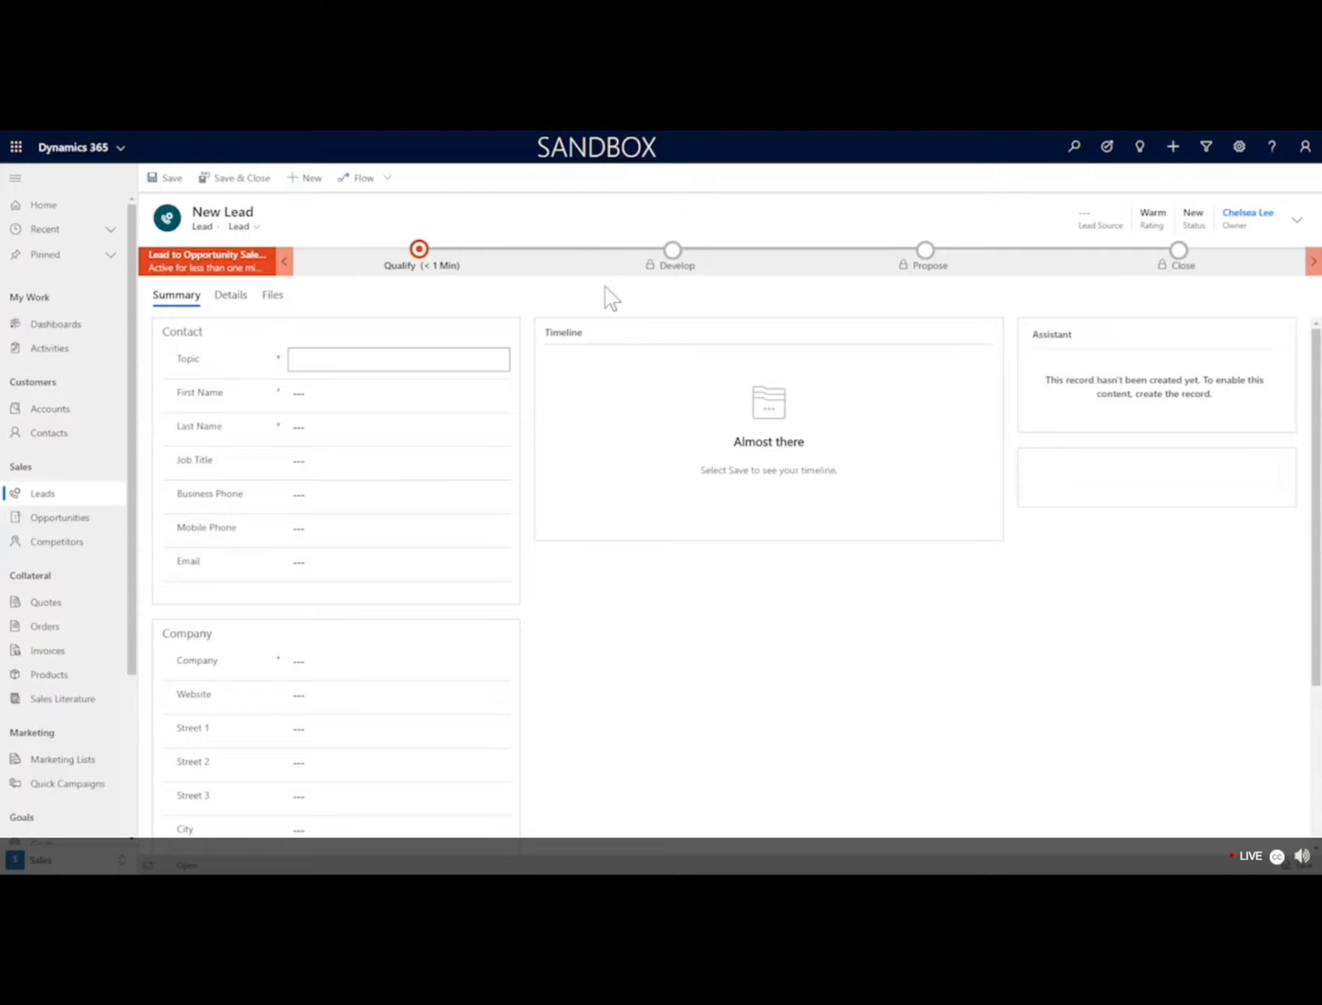
left_click(670, 271)
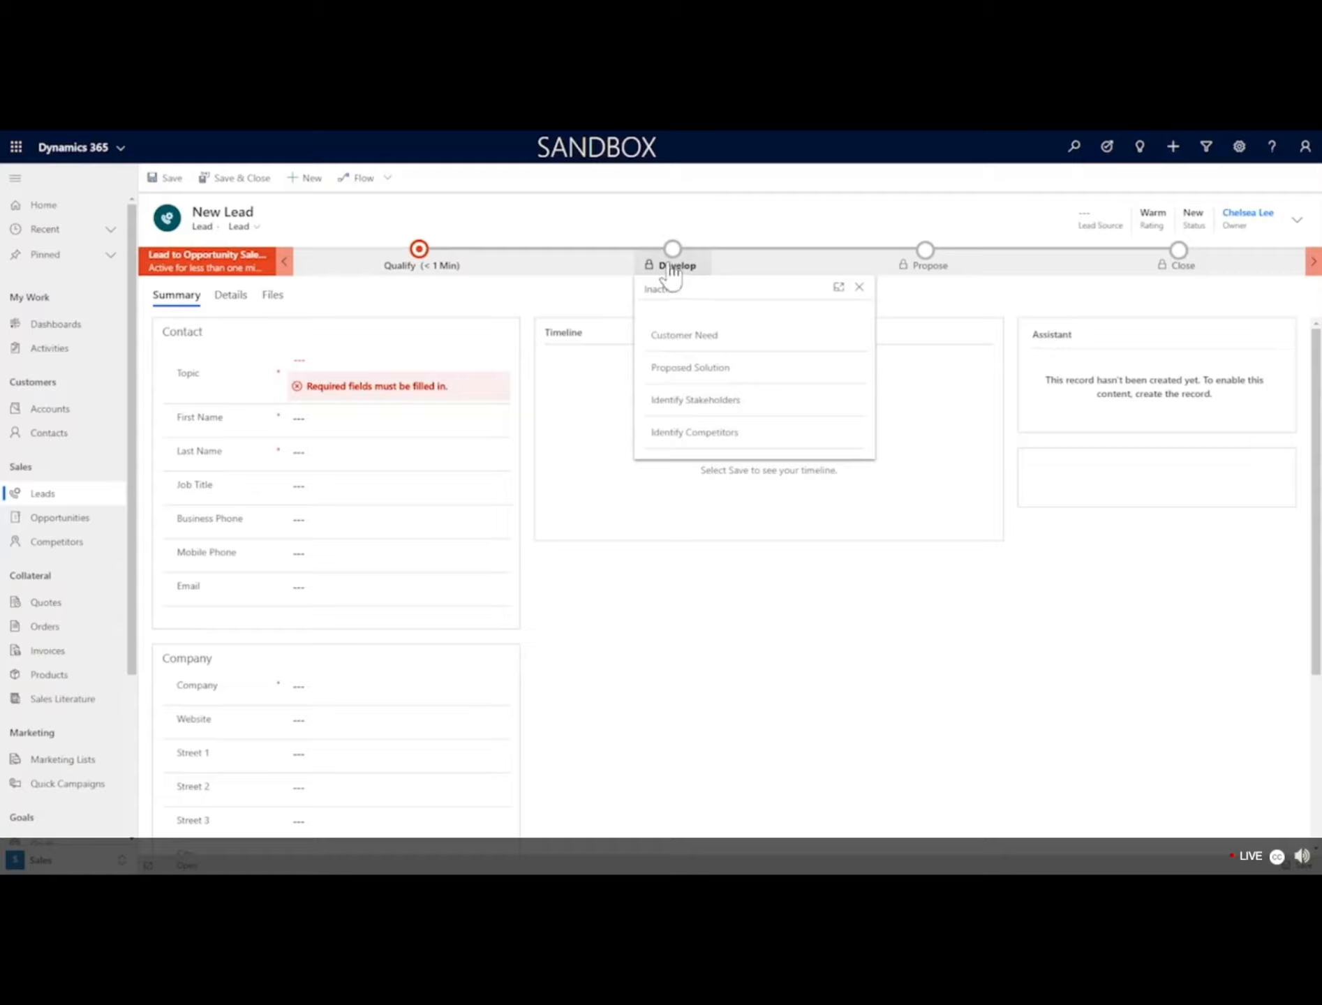
left_click(416, 259)
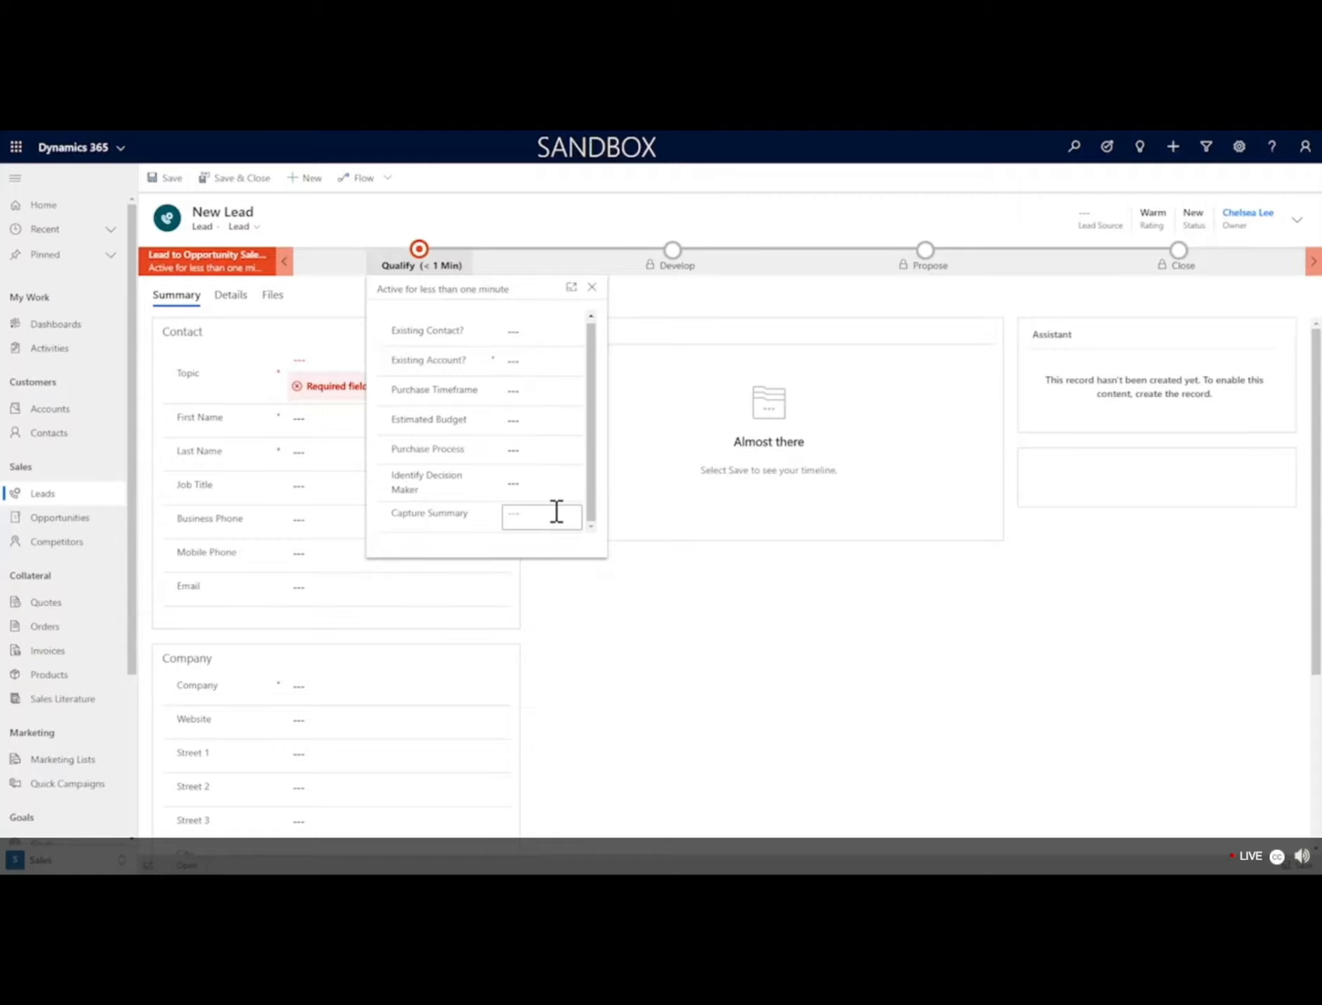
left_click(333, 359)
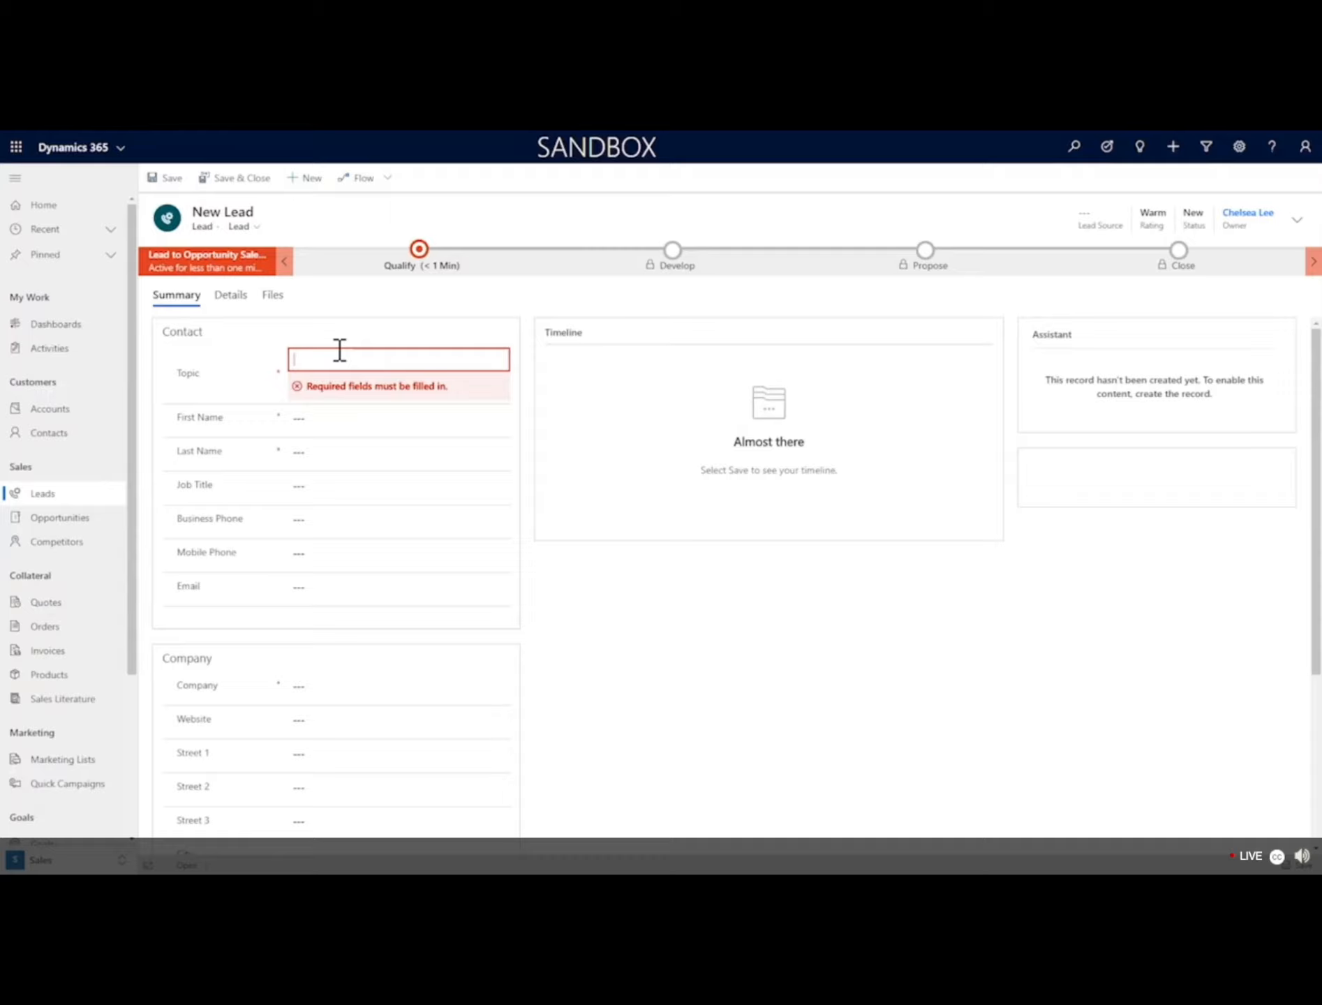
Enter the lead Topic 'Interested in Smart Watches', fixing the misspelling.
type("Interested in Smart Wateches")
right_click(322, 358)
left_click(287, 351)
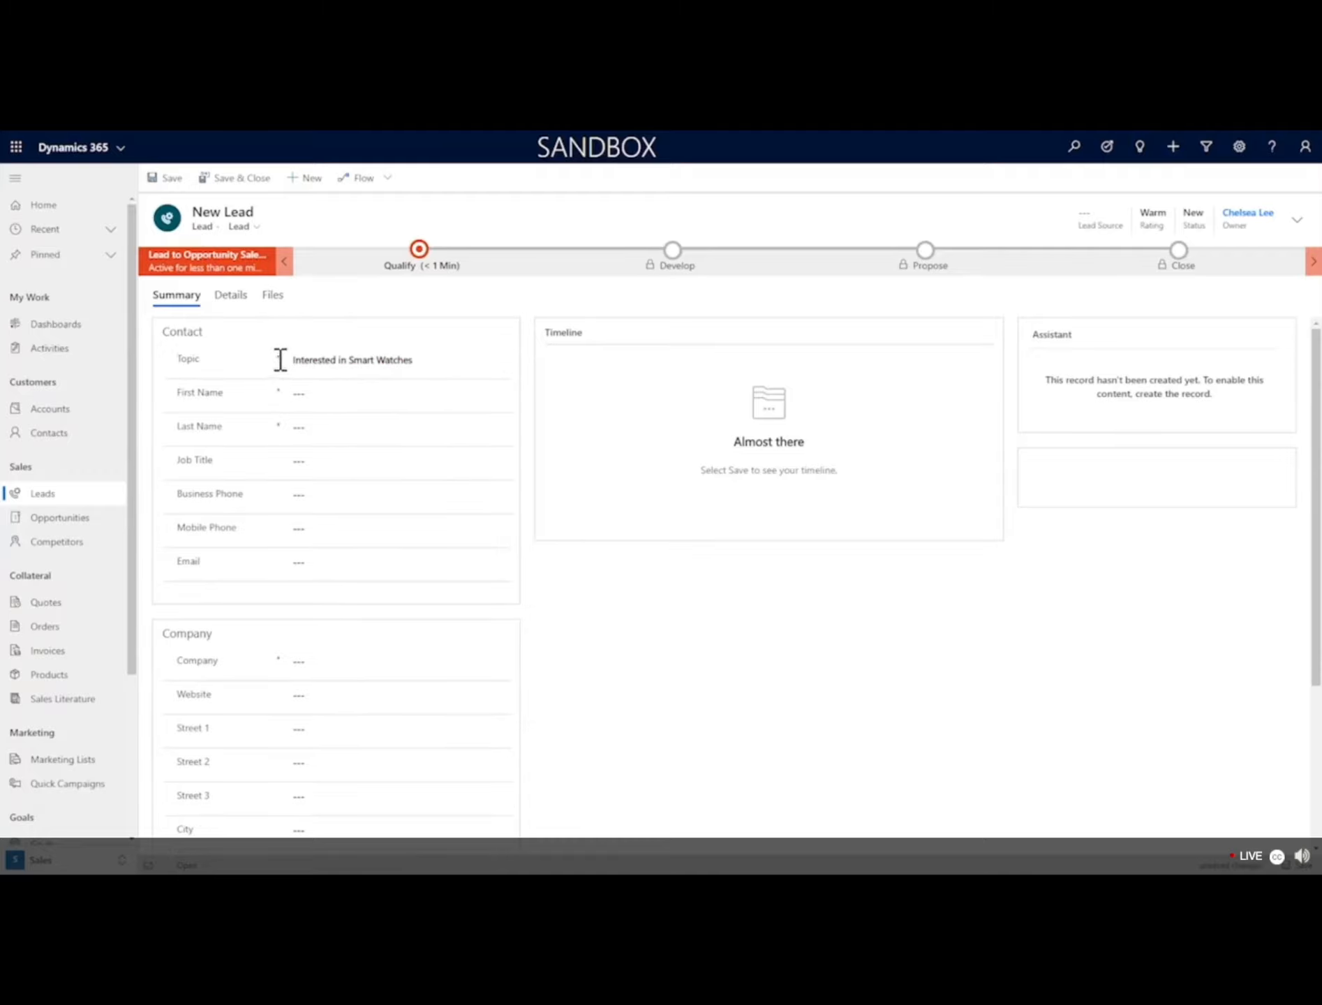
Fill the lead's first and last name from the suggested contact and set job title 'Production Director'.
left_click(408, 402)
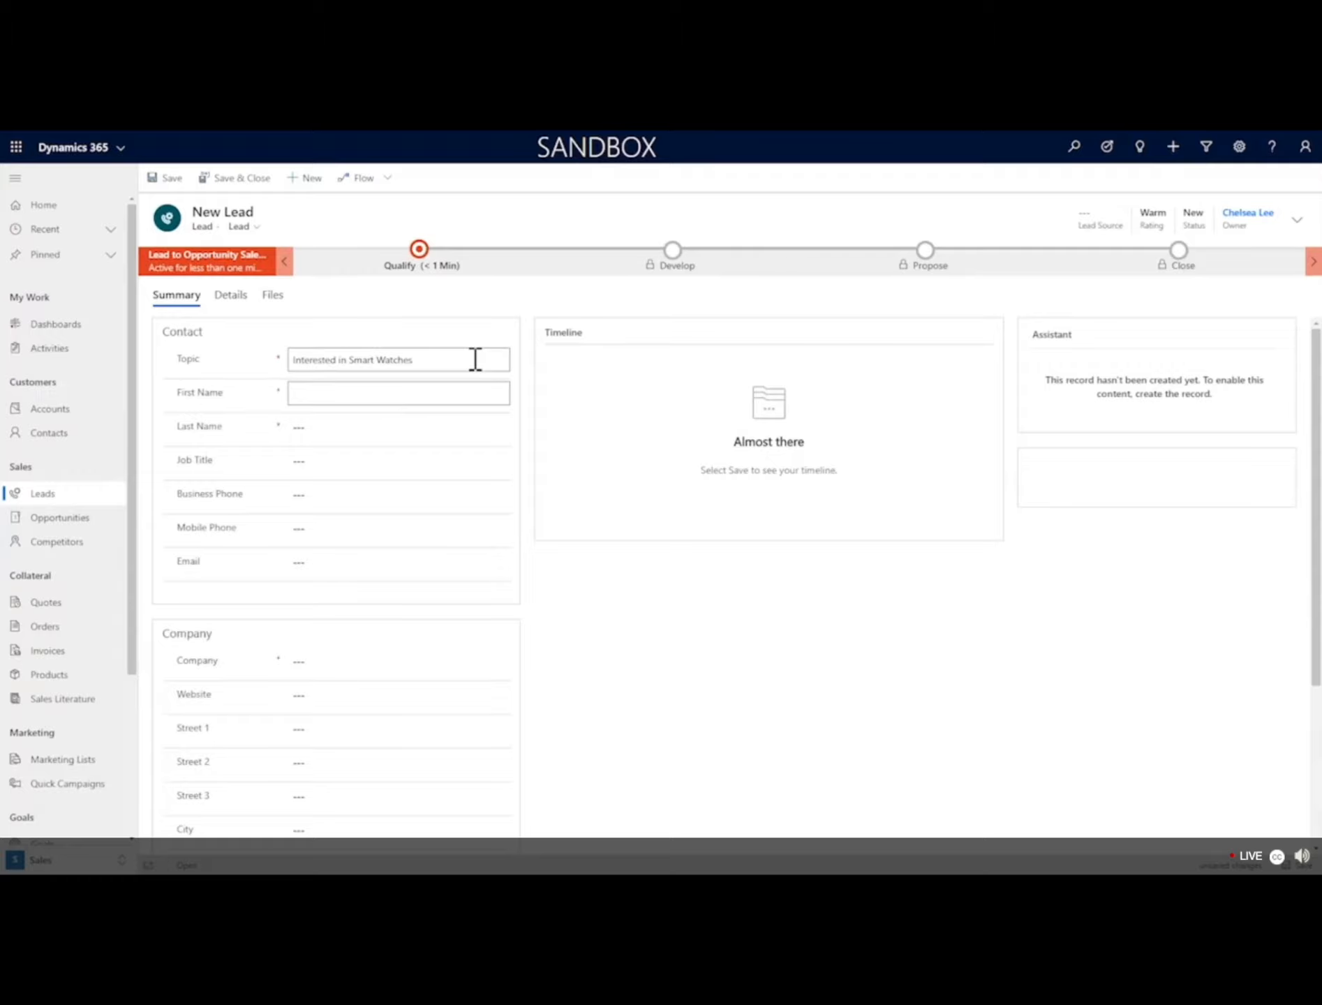
type("Cameron")
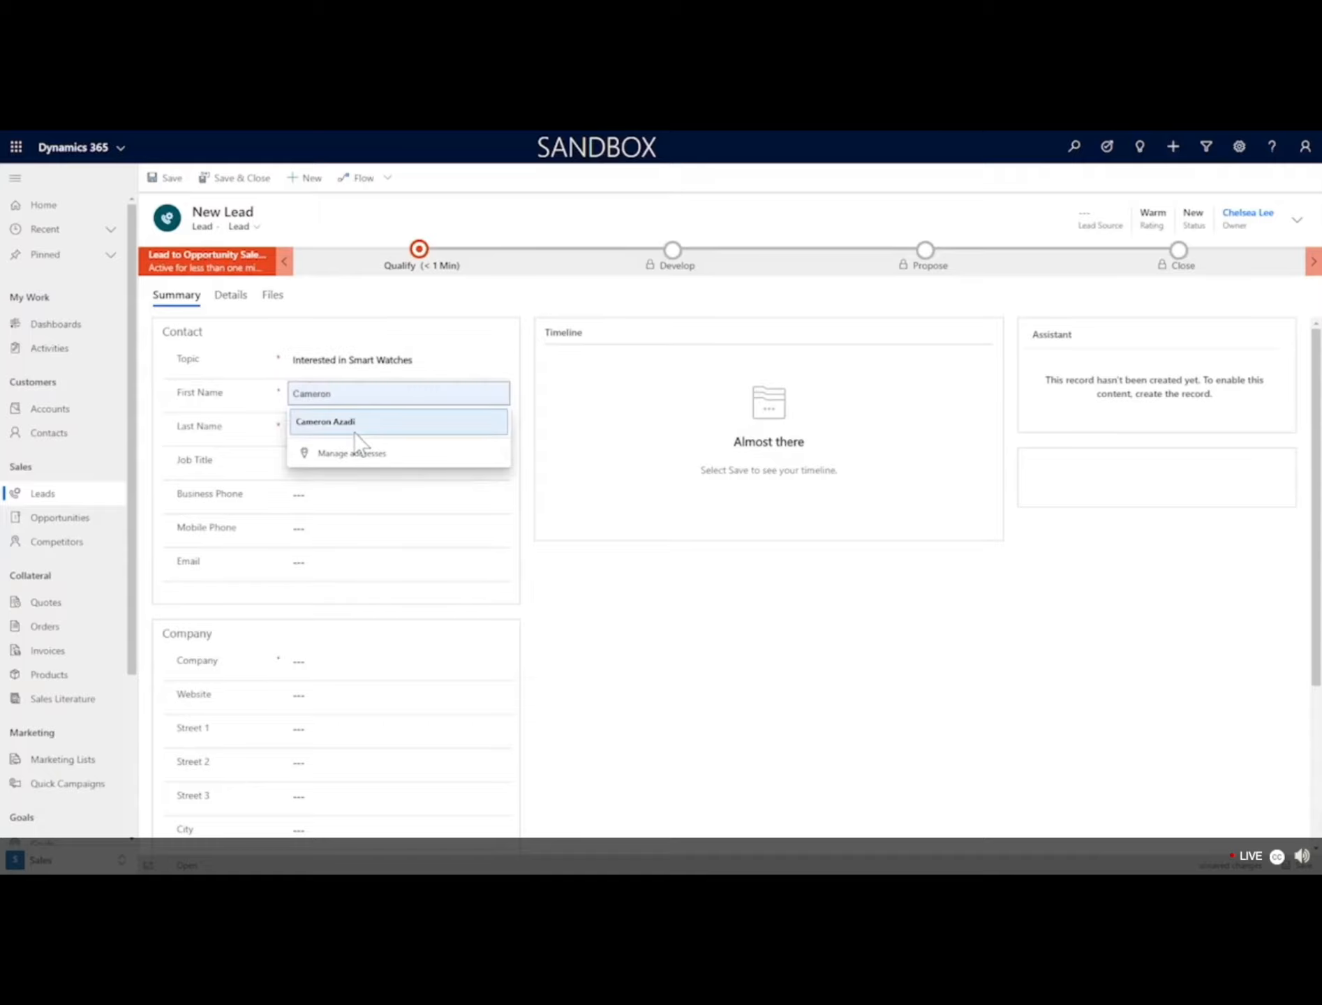
left_click(328, 421)
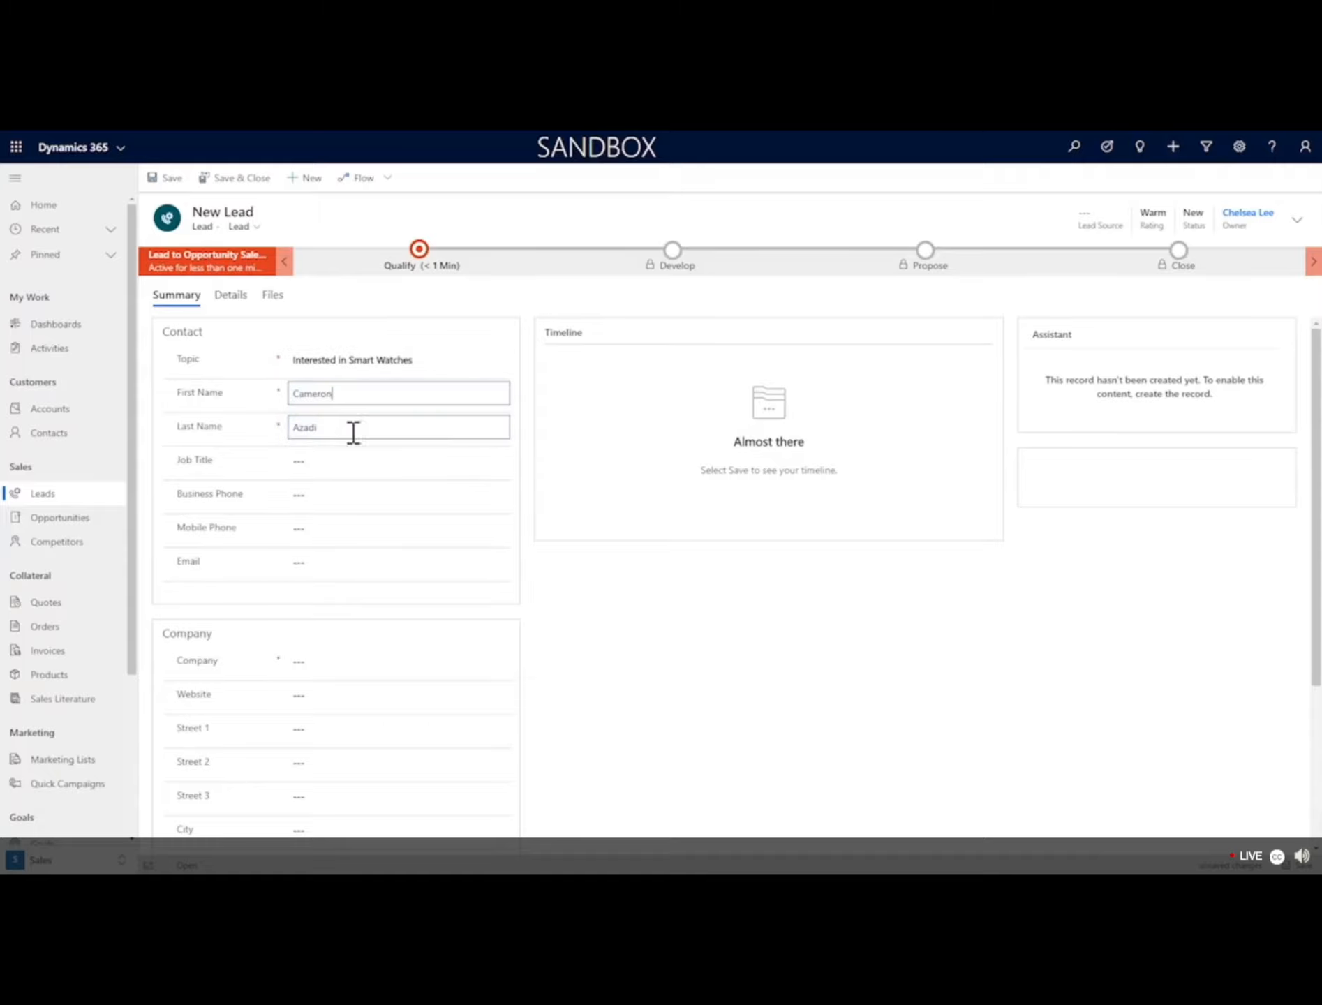
left_click(334, 464)
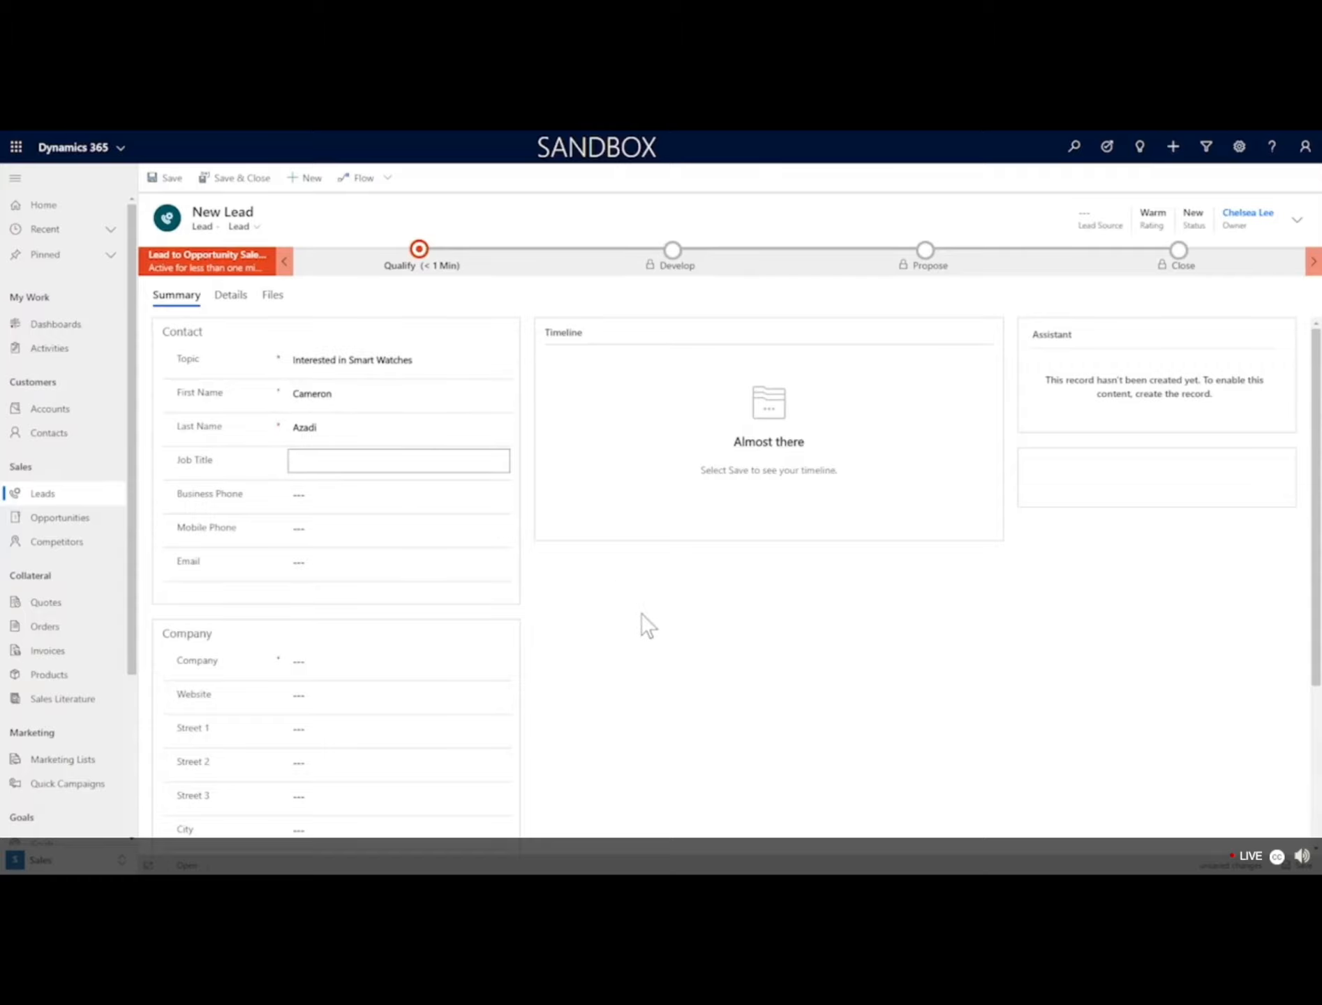
type("Prodcution Director")
right_click(338, 461)
left_click(377, 472)
Enter the lead's mobile phone number and e-mail address.
left_click(325, 525)
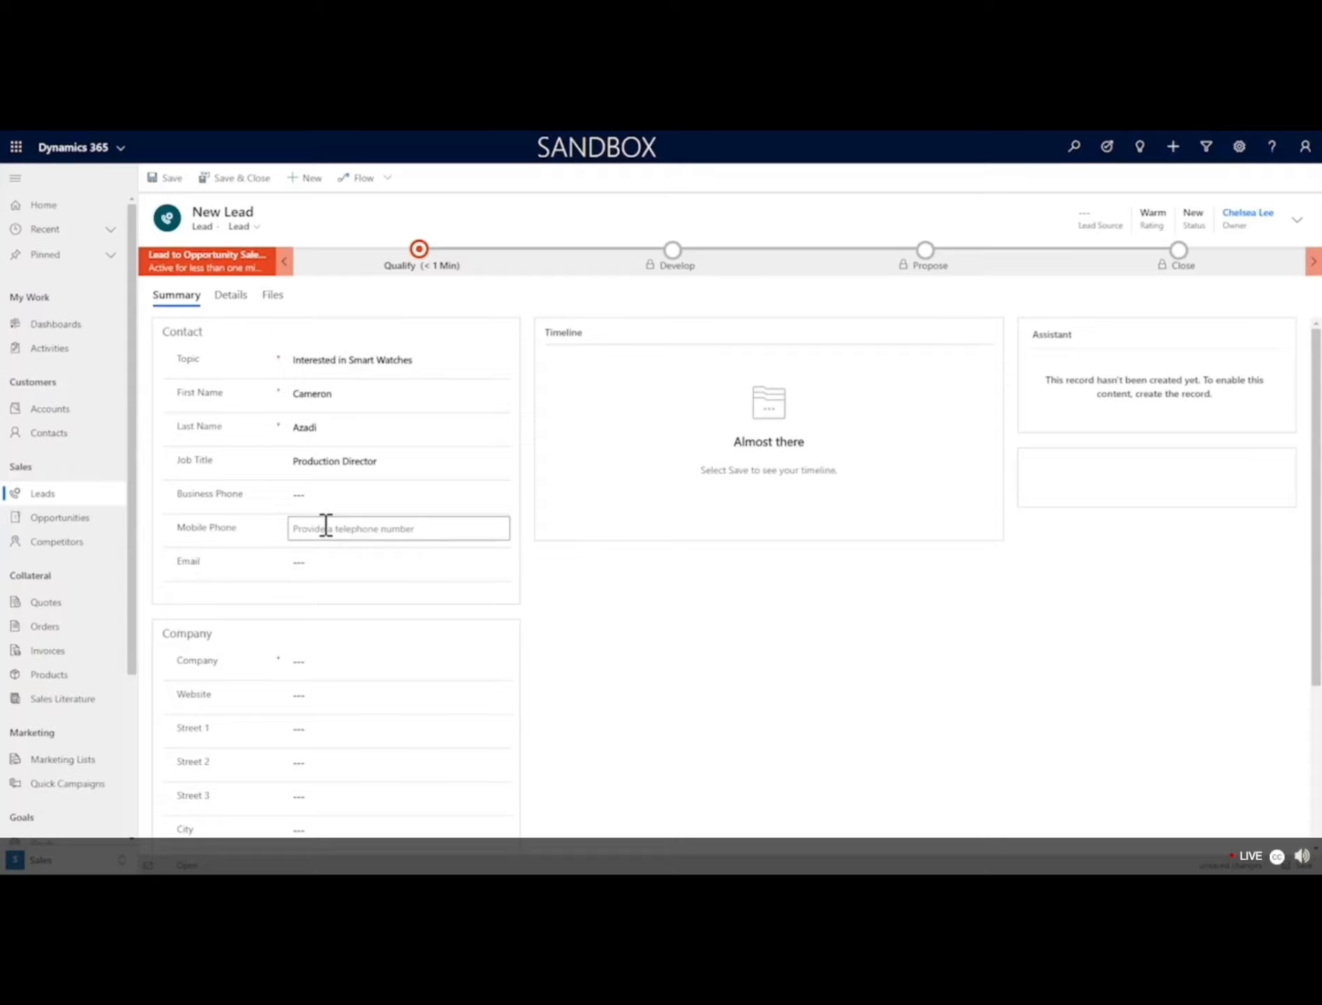
type("702-555-1234")
left_click(397, 566)
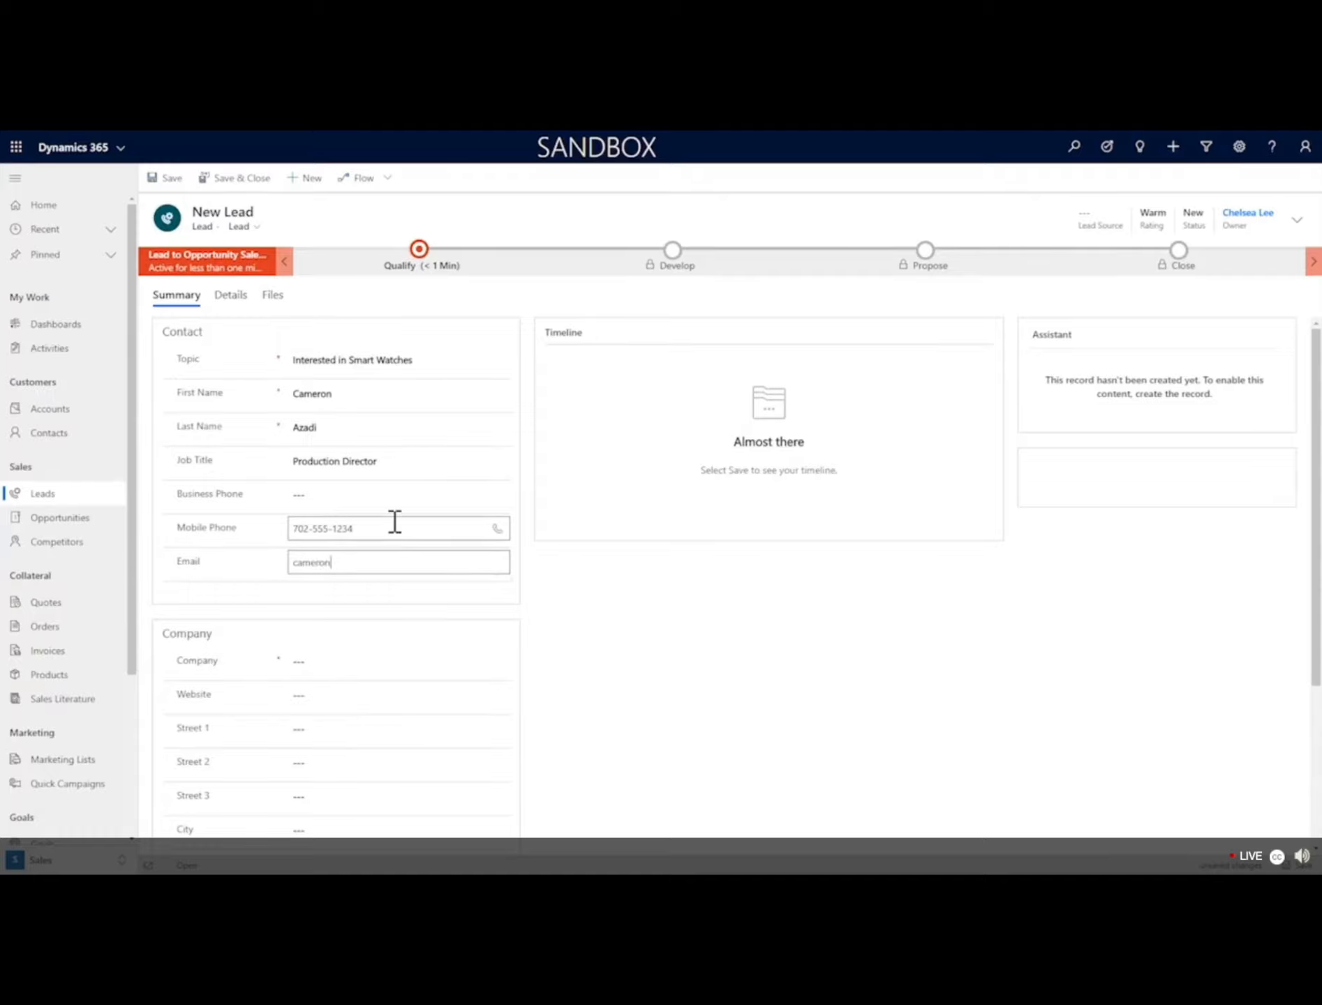
left_click(678, 655)
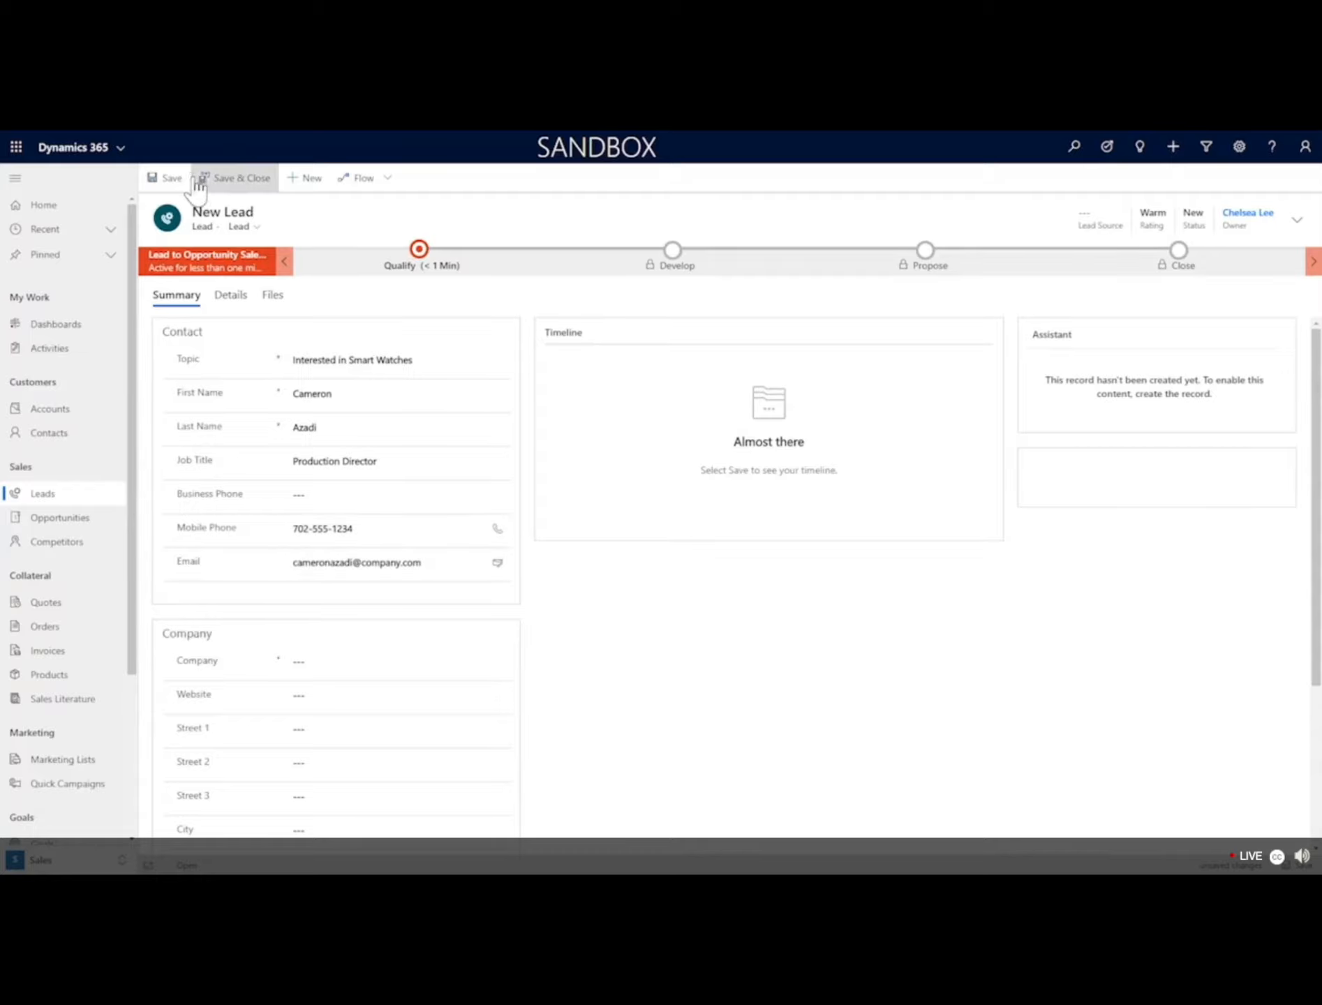
Save the new lead record, leaving the Company field empty.
left_click(164, 180)
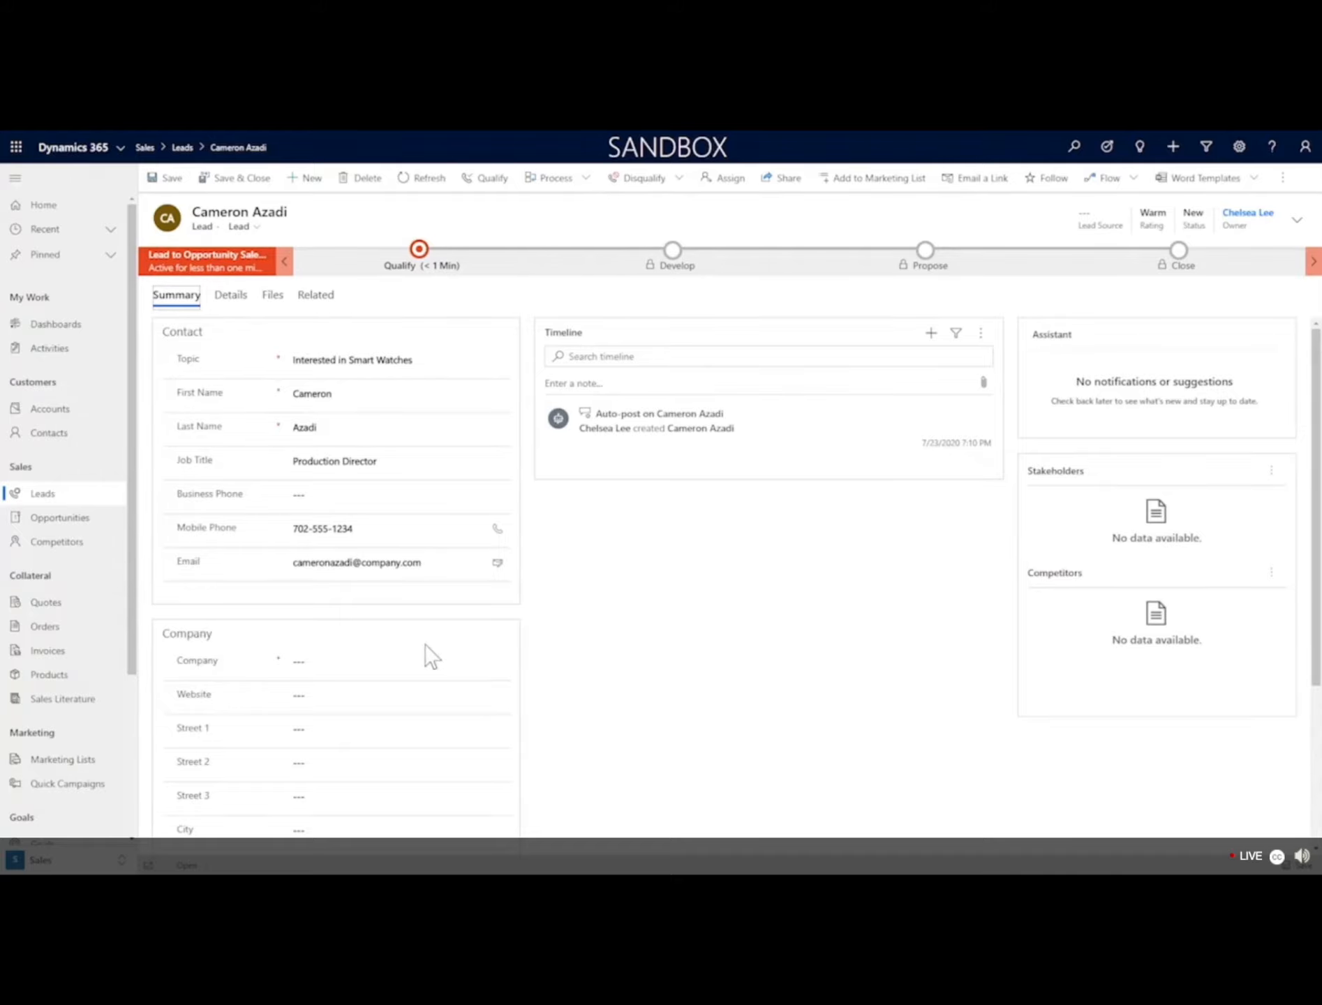
scroll(432, 656, "down", 1)
left_click(380, 584)
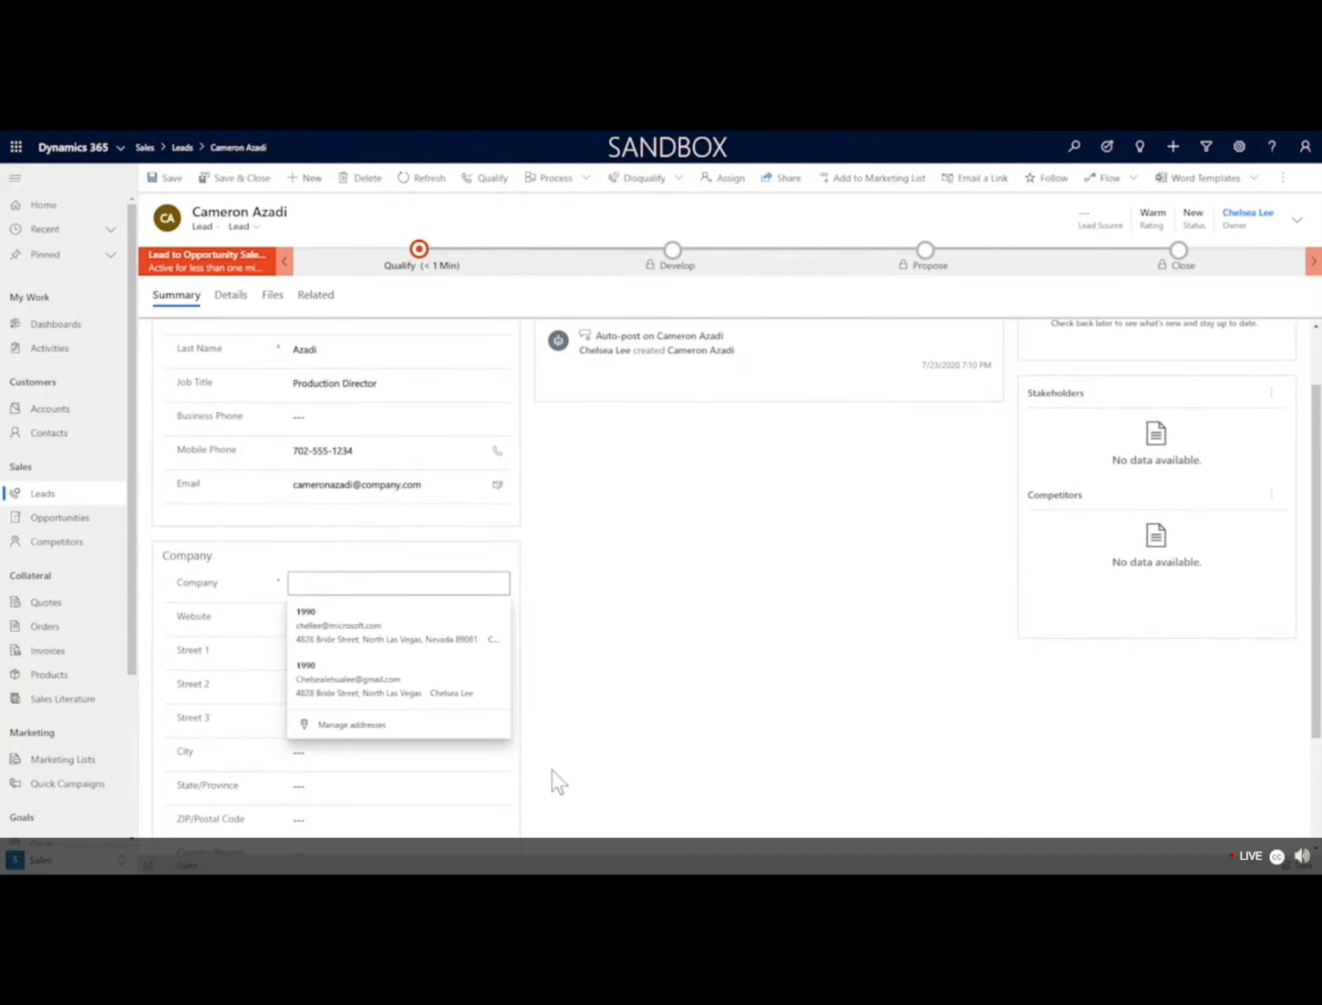
left_click(611, 719)
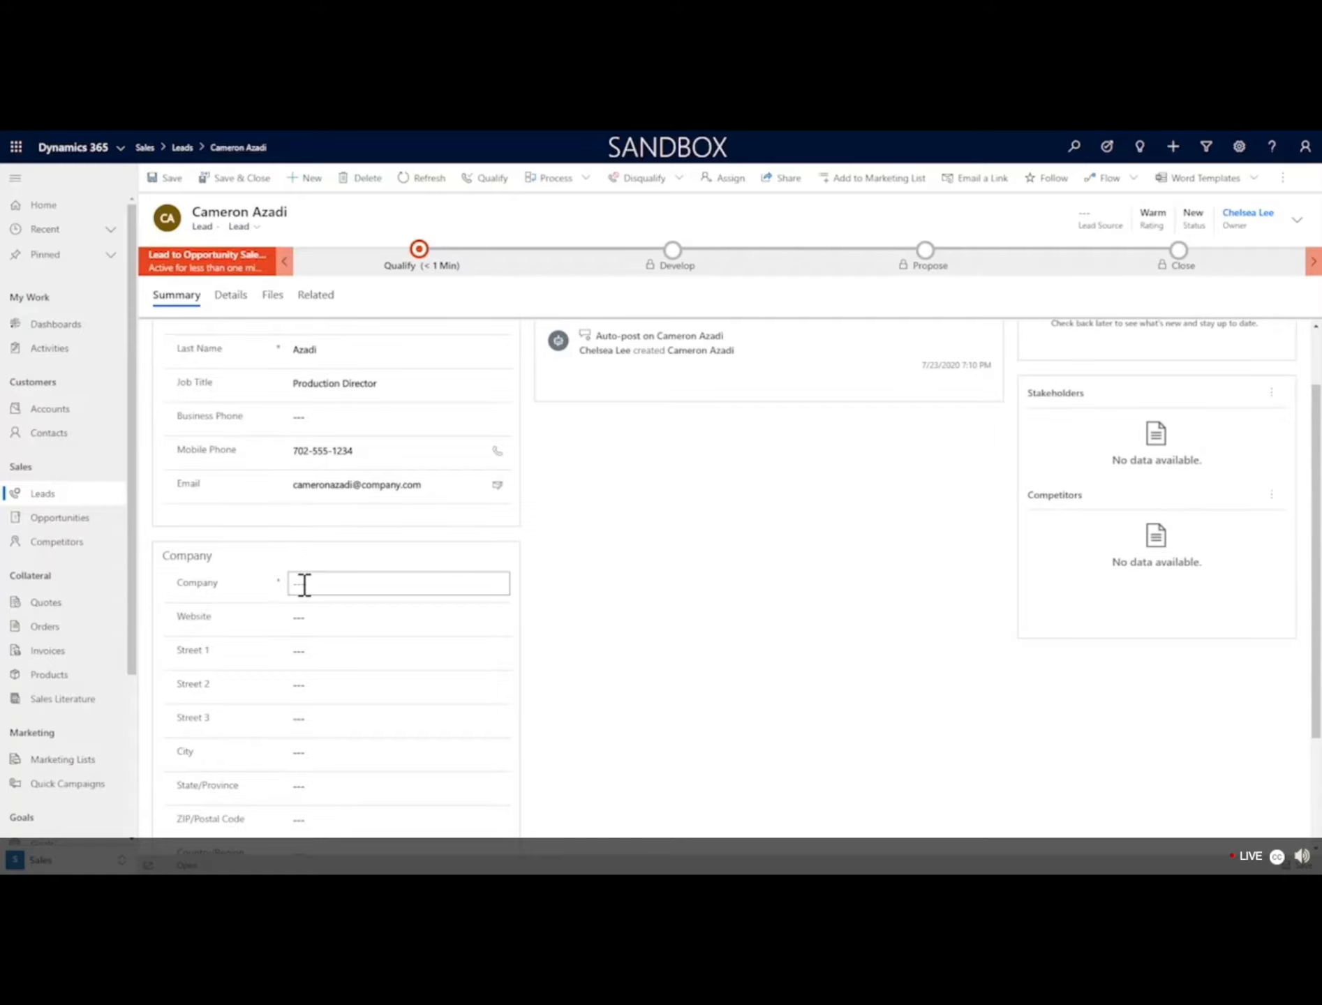
scroll(689, 629, "up", 2)
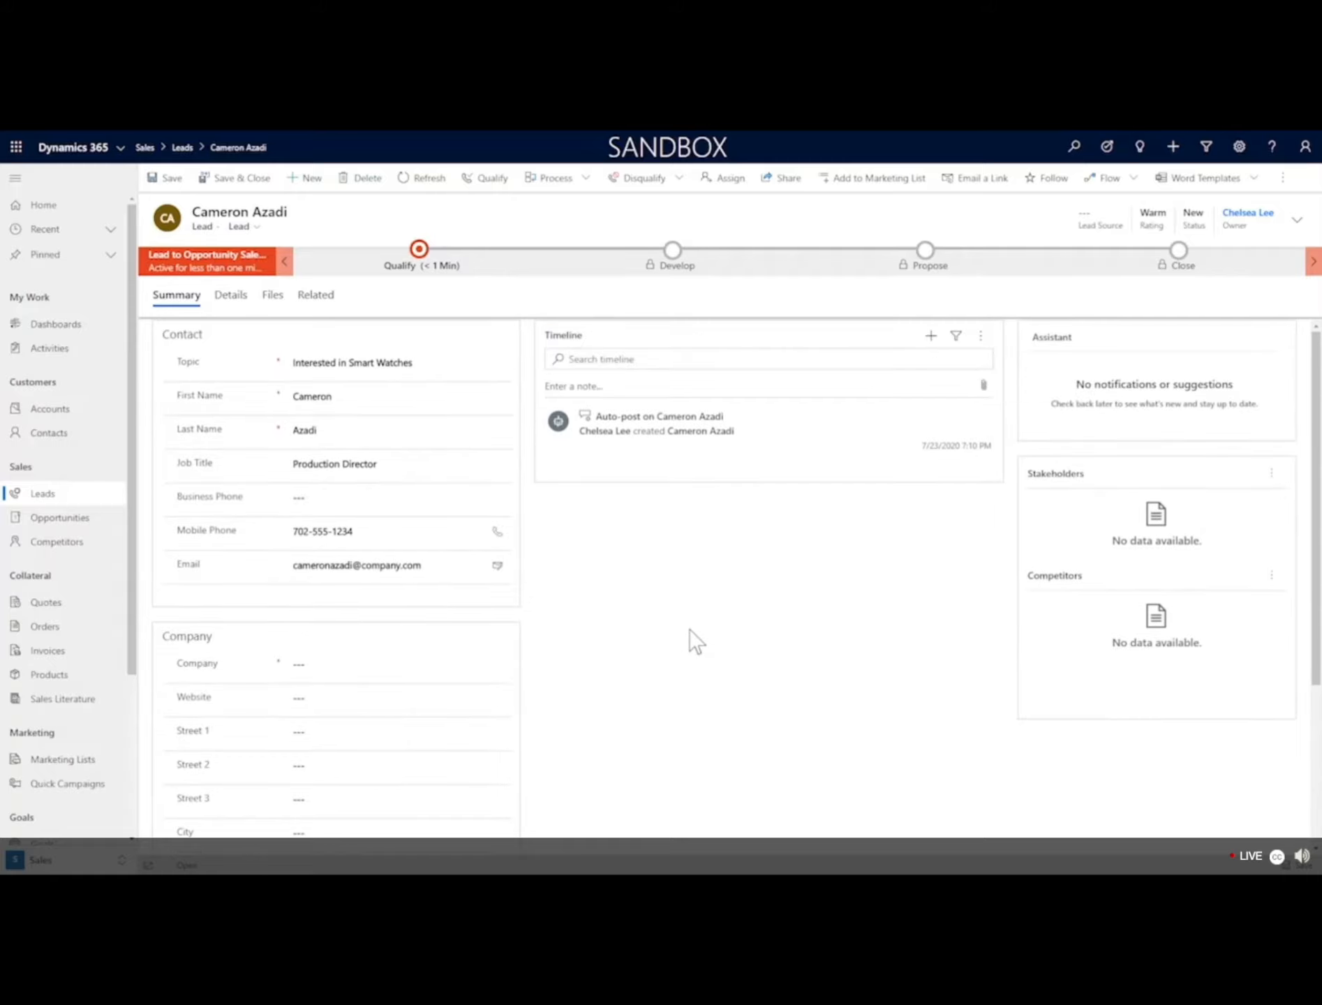
Add a new Phone Call activity from the lead's timeline.
left_click(681, 363)
left_click(930, 336)
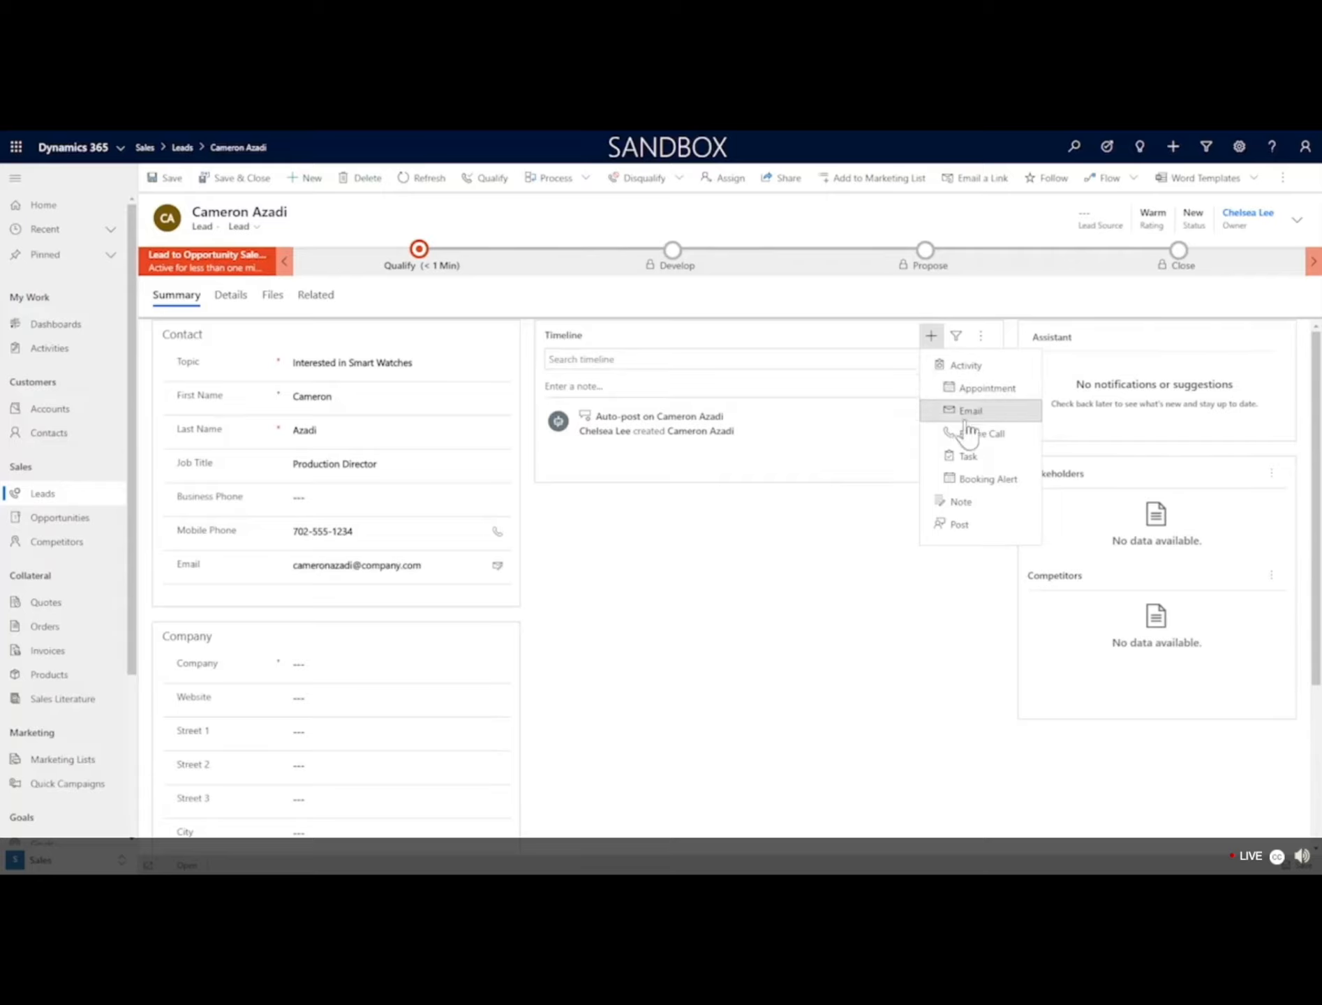
left_click(967, 435)
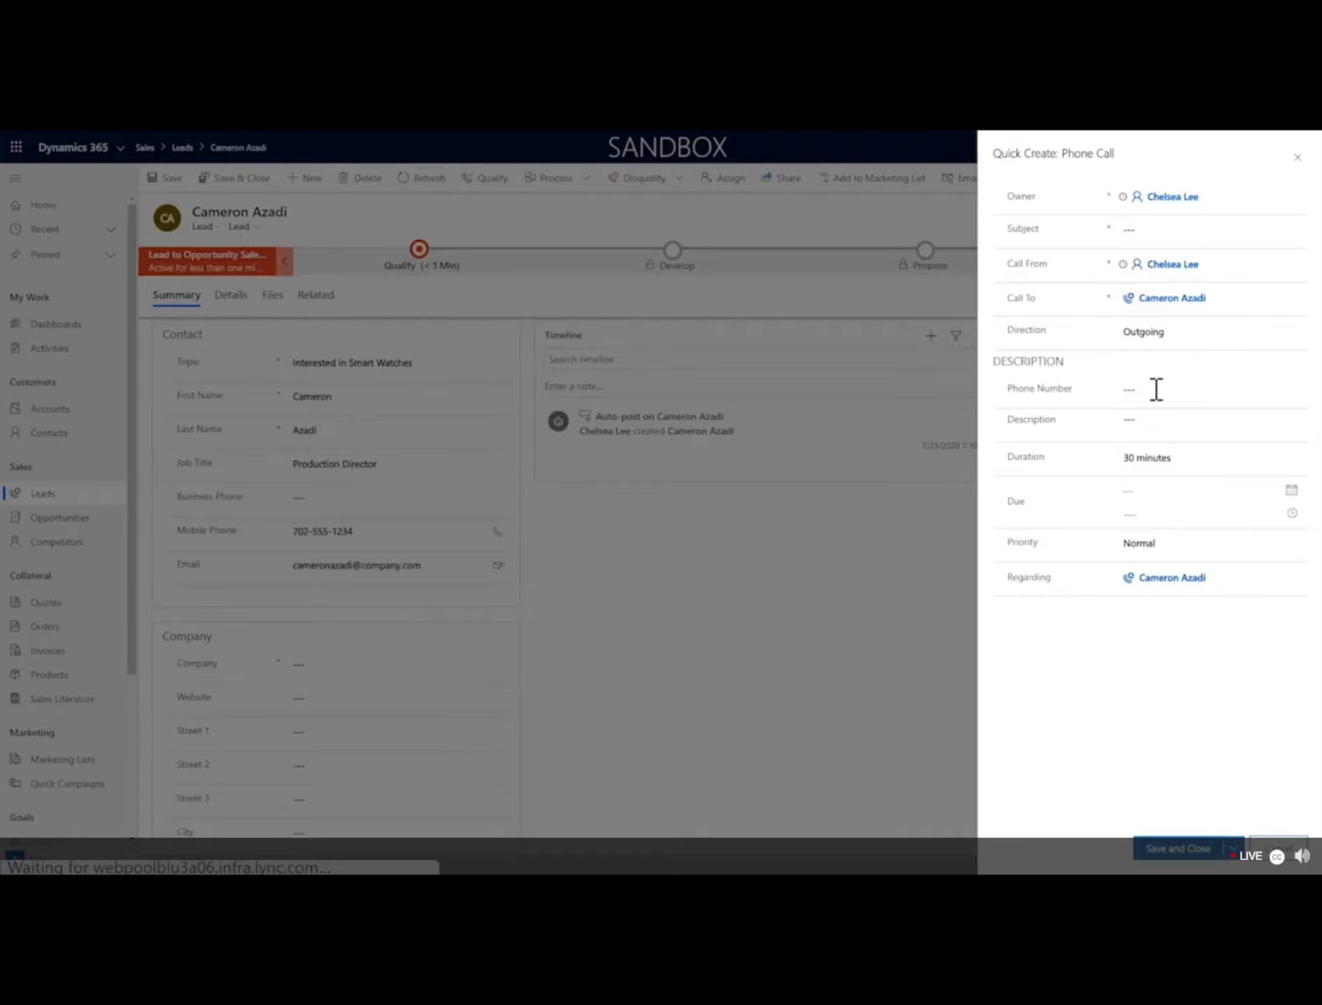
Save the phone call with Description 'Followed up on meeting' and Subject 'Follow Up'.
left_click(1157, 417)
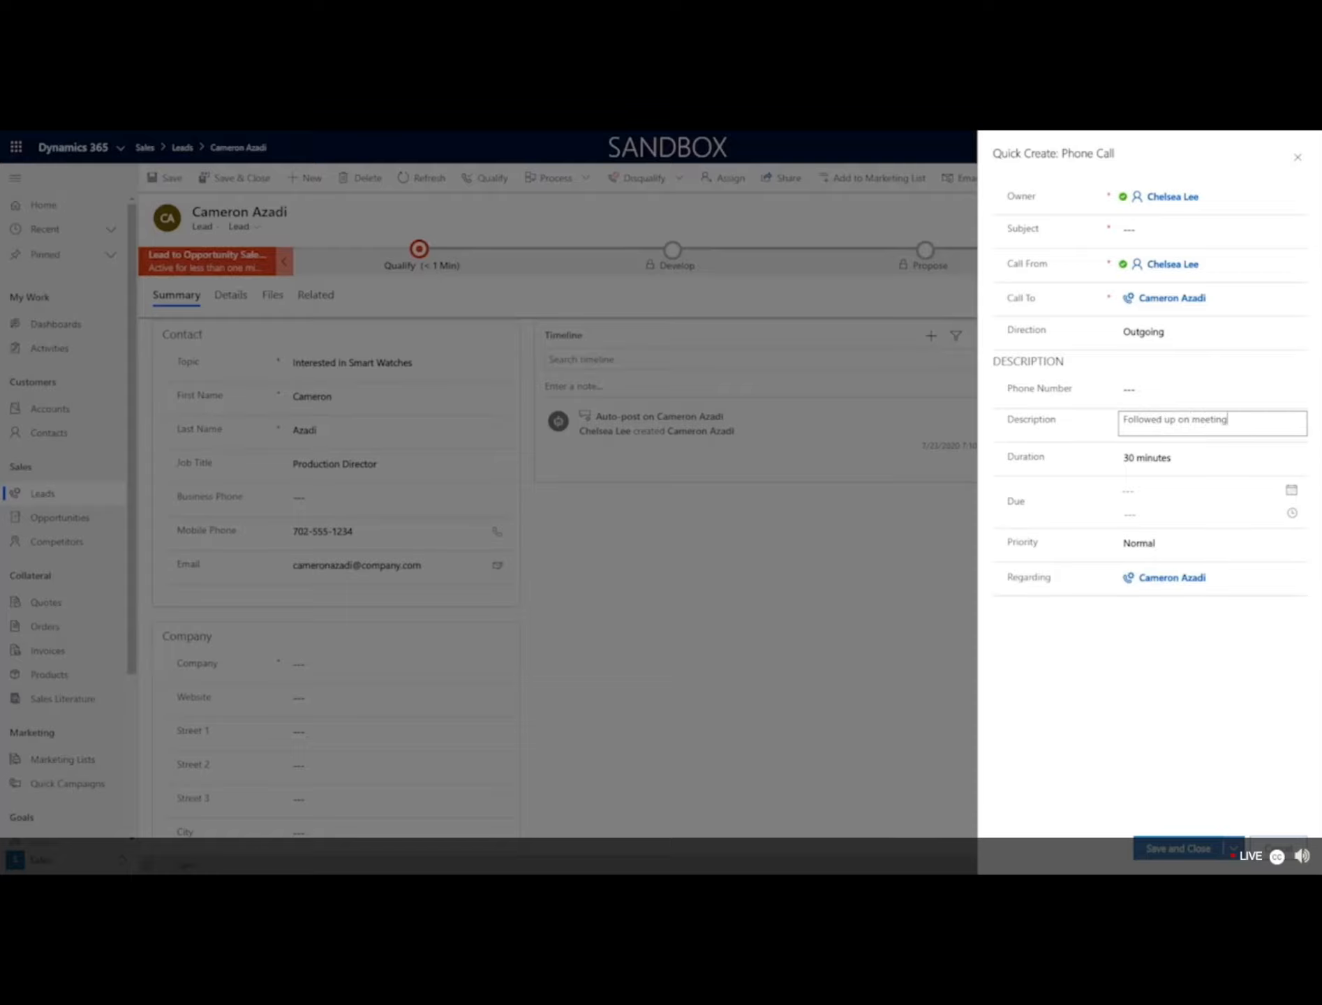
left_click(1159, 850)
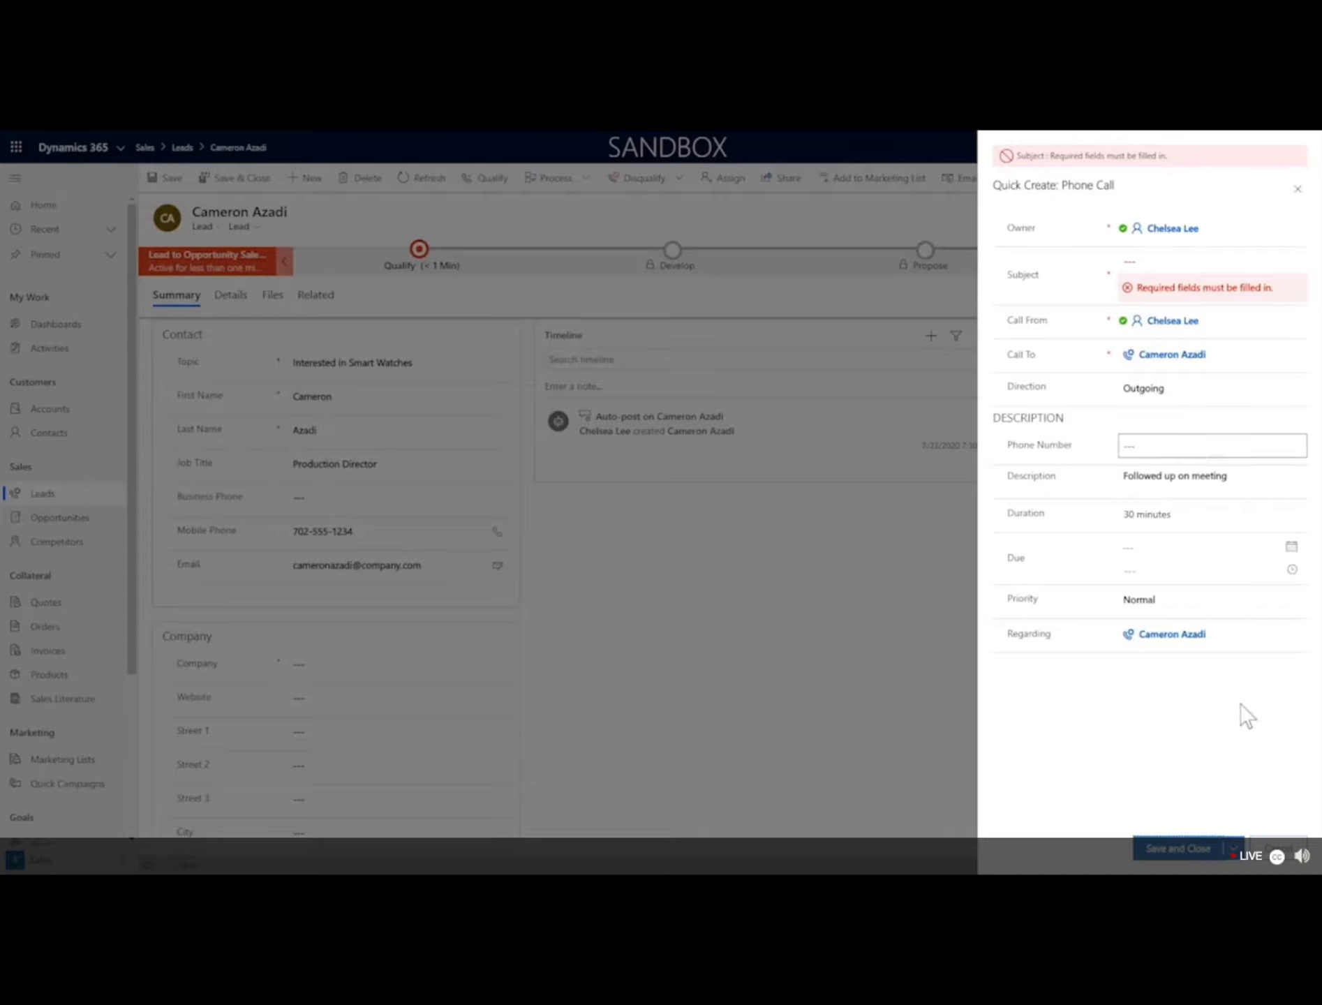
left_click(1153, 259)
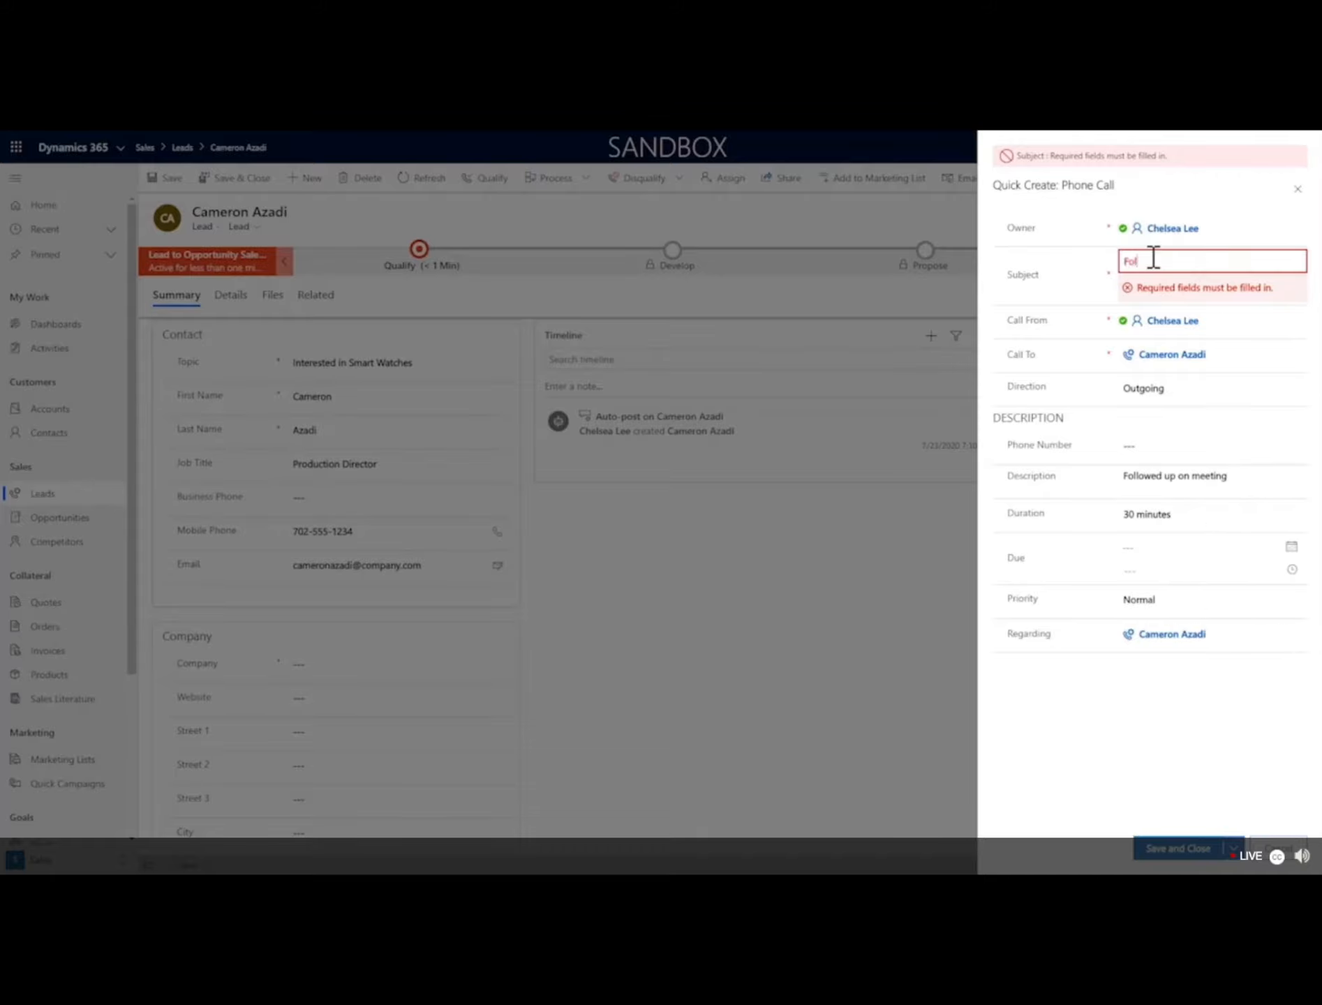
left_click(1160, 849)
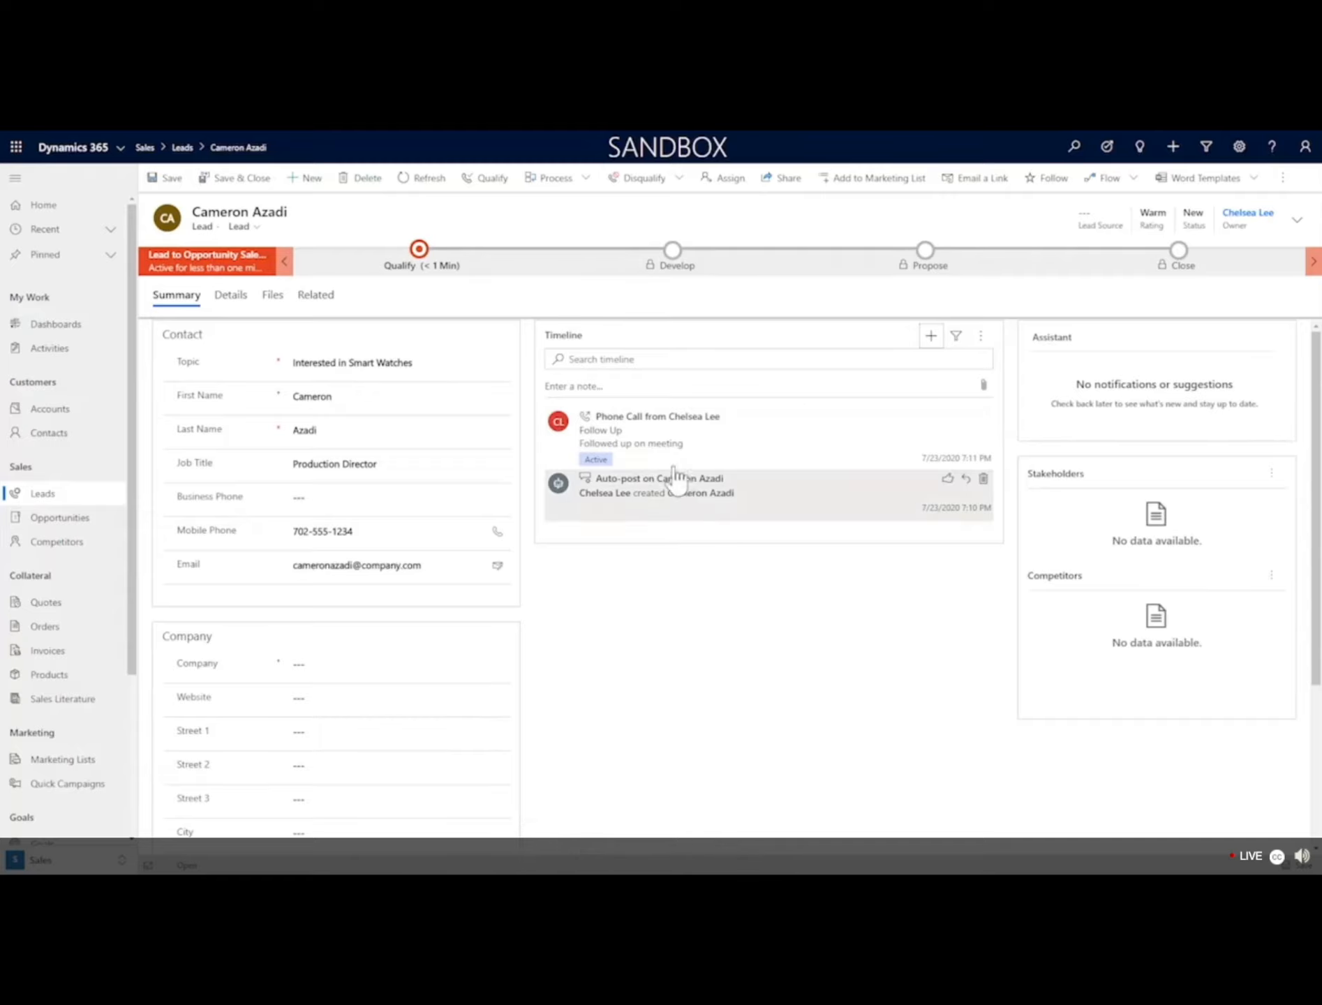
left_click(422, 260)
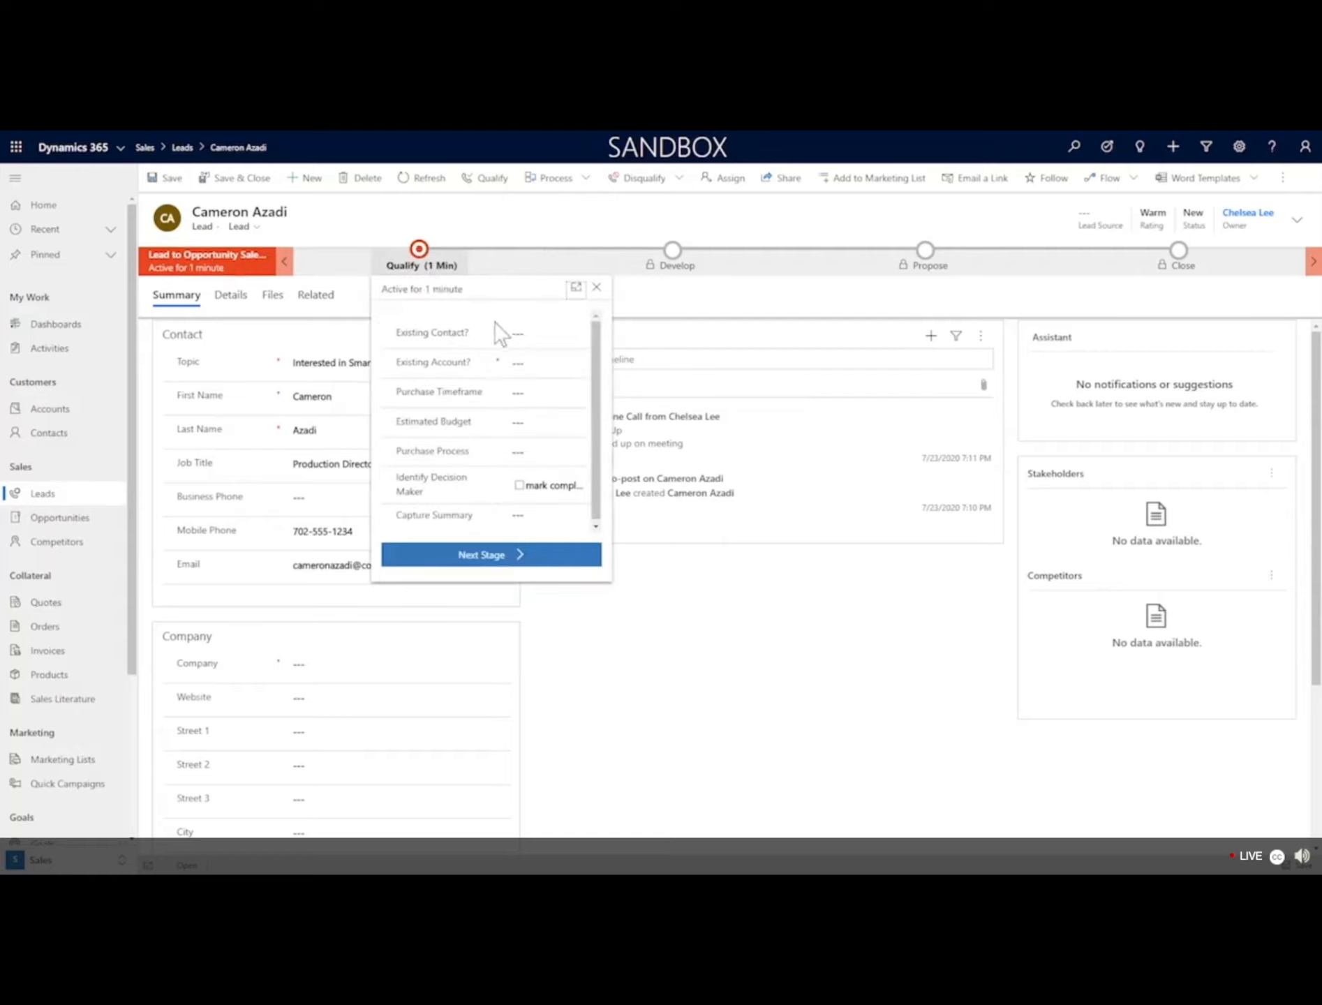
left_click(538, 338)
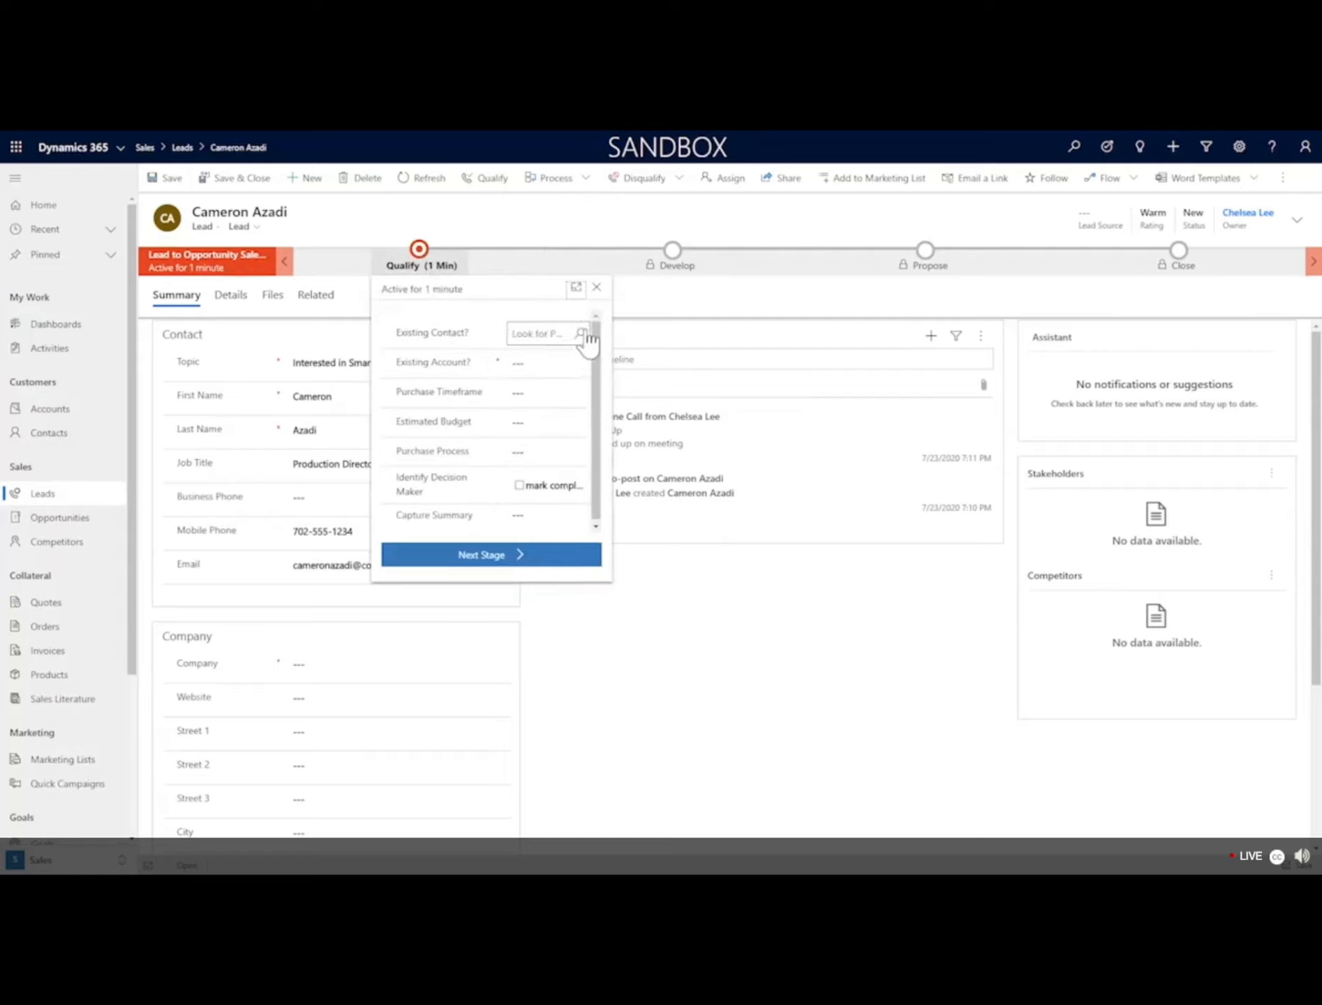
left_click(579, 335)
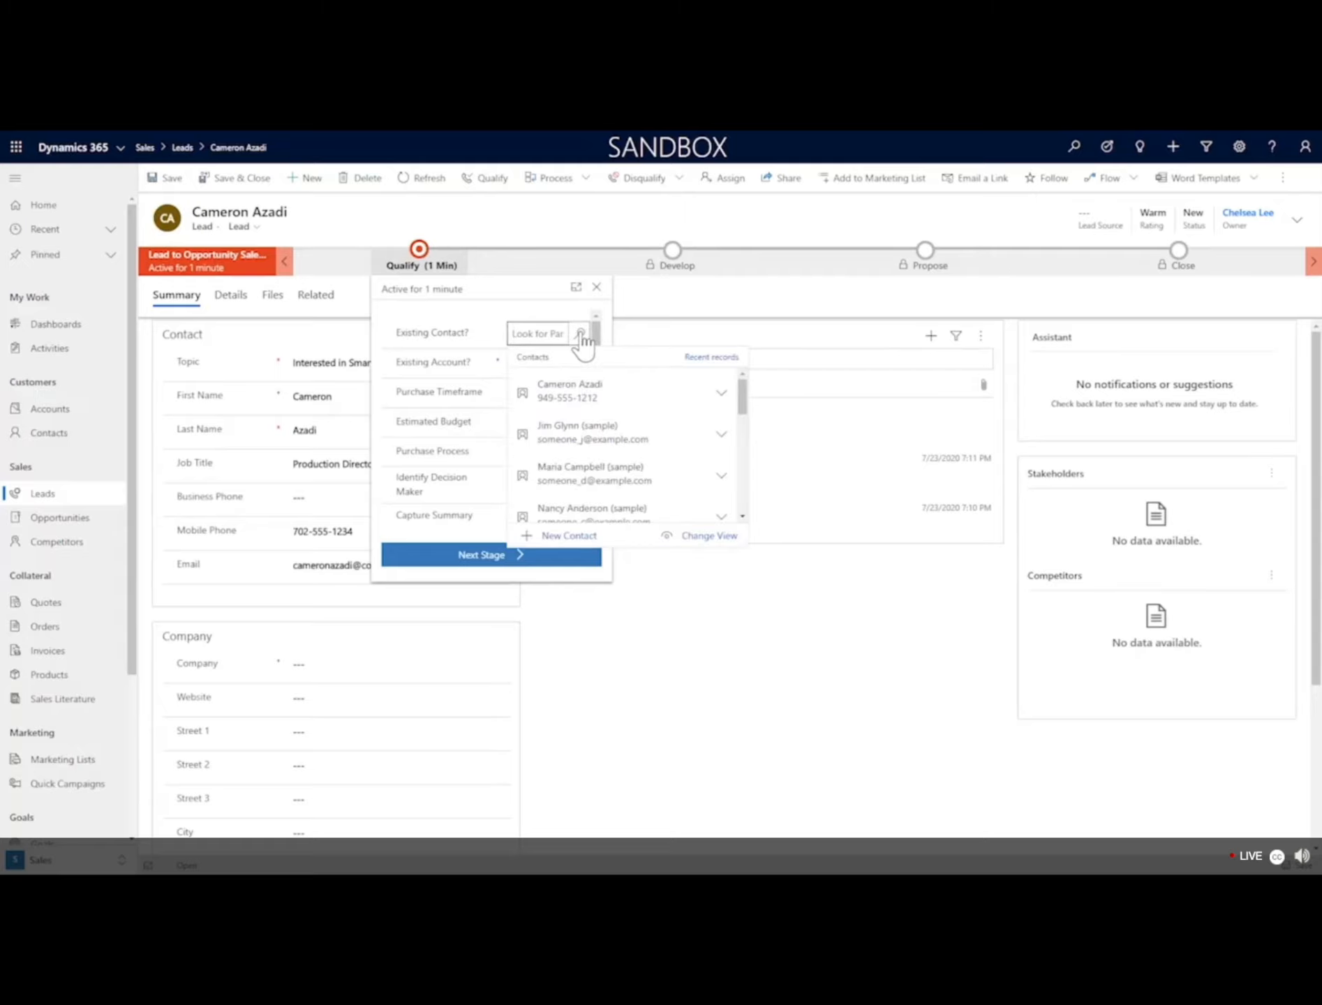
left_click(586, 394)
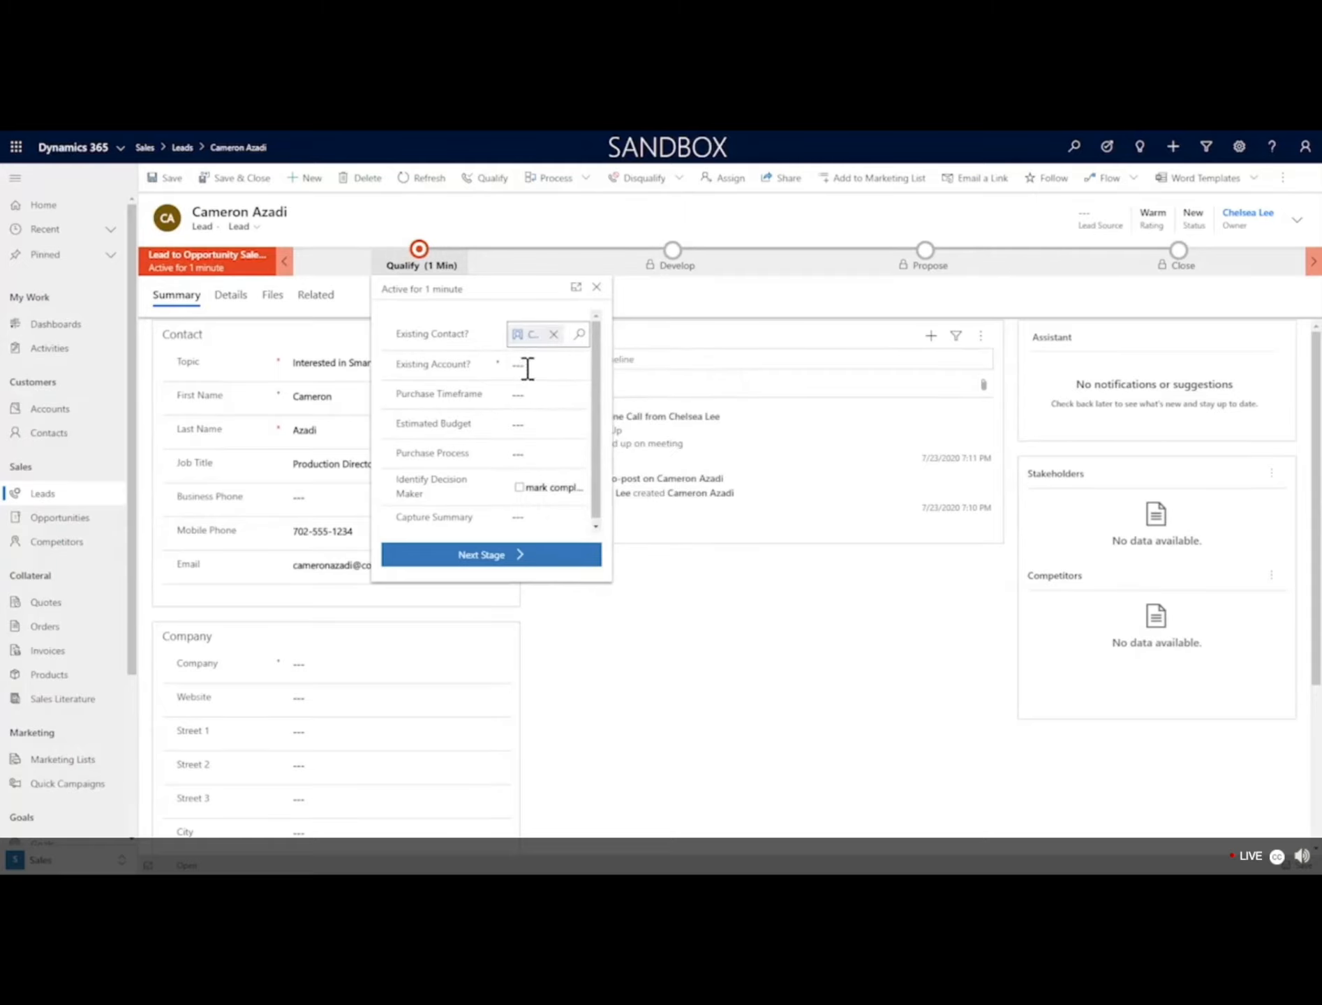
left_click(579, 365)
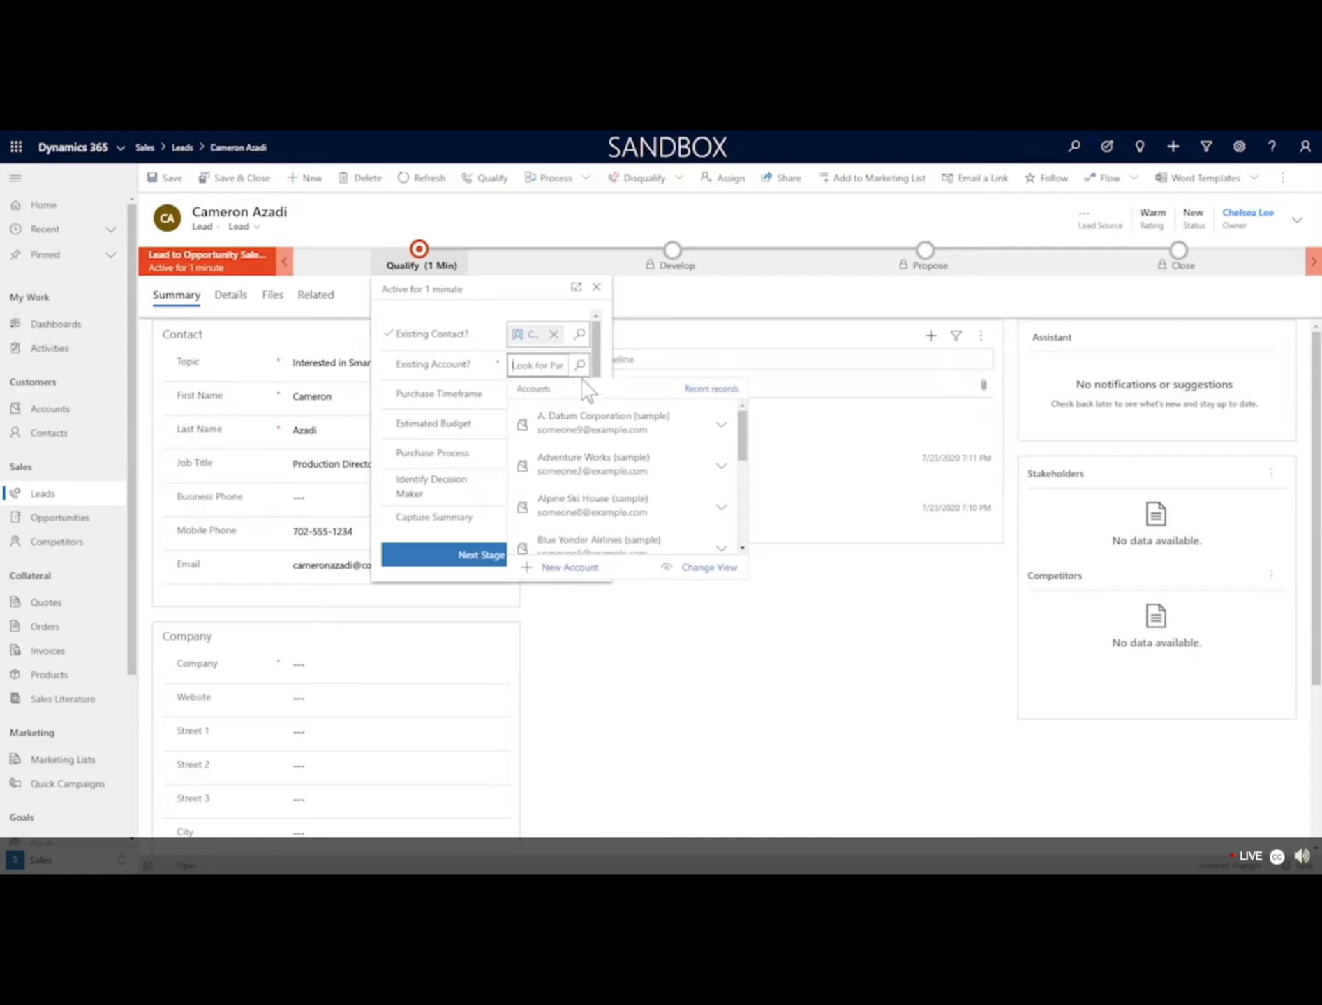
left_click(571, 473)
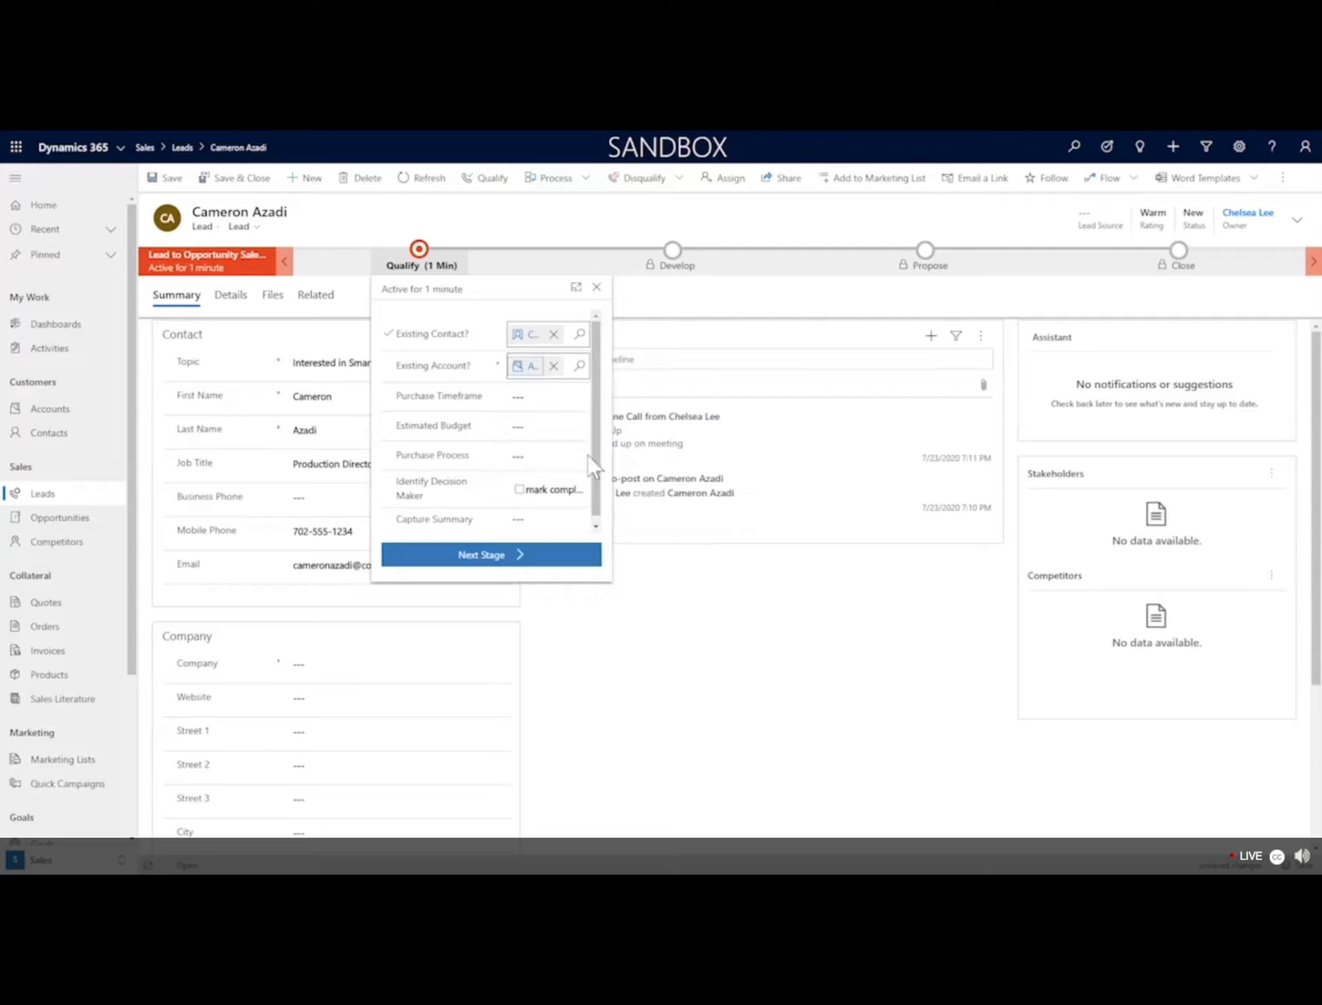
left_click(578, 395)
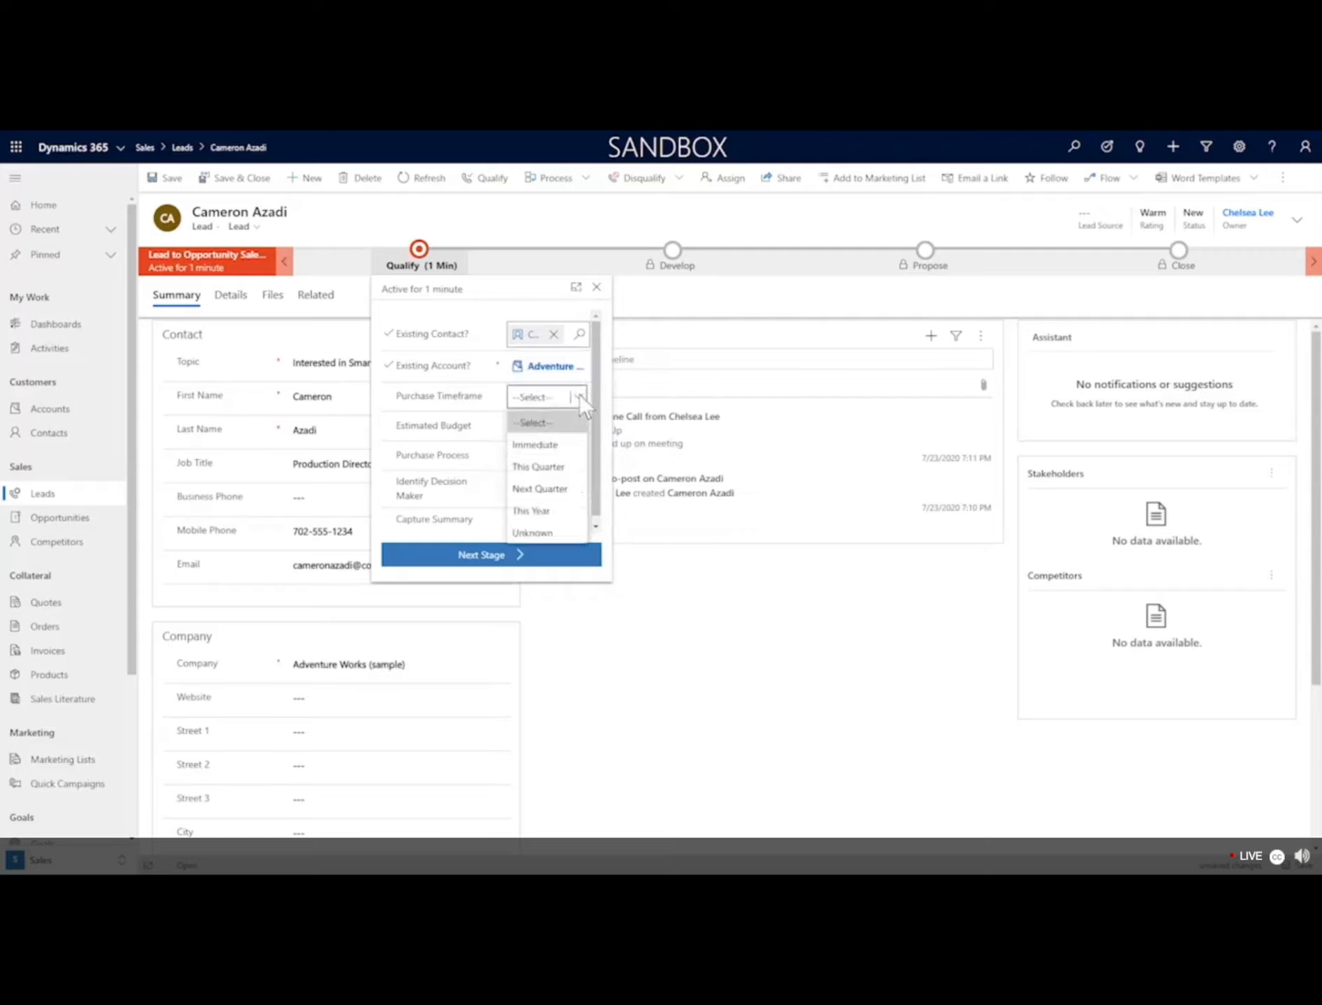
left_click(538, 487)
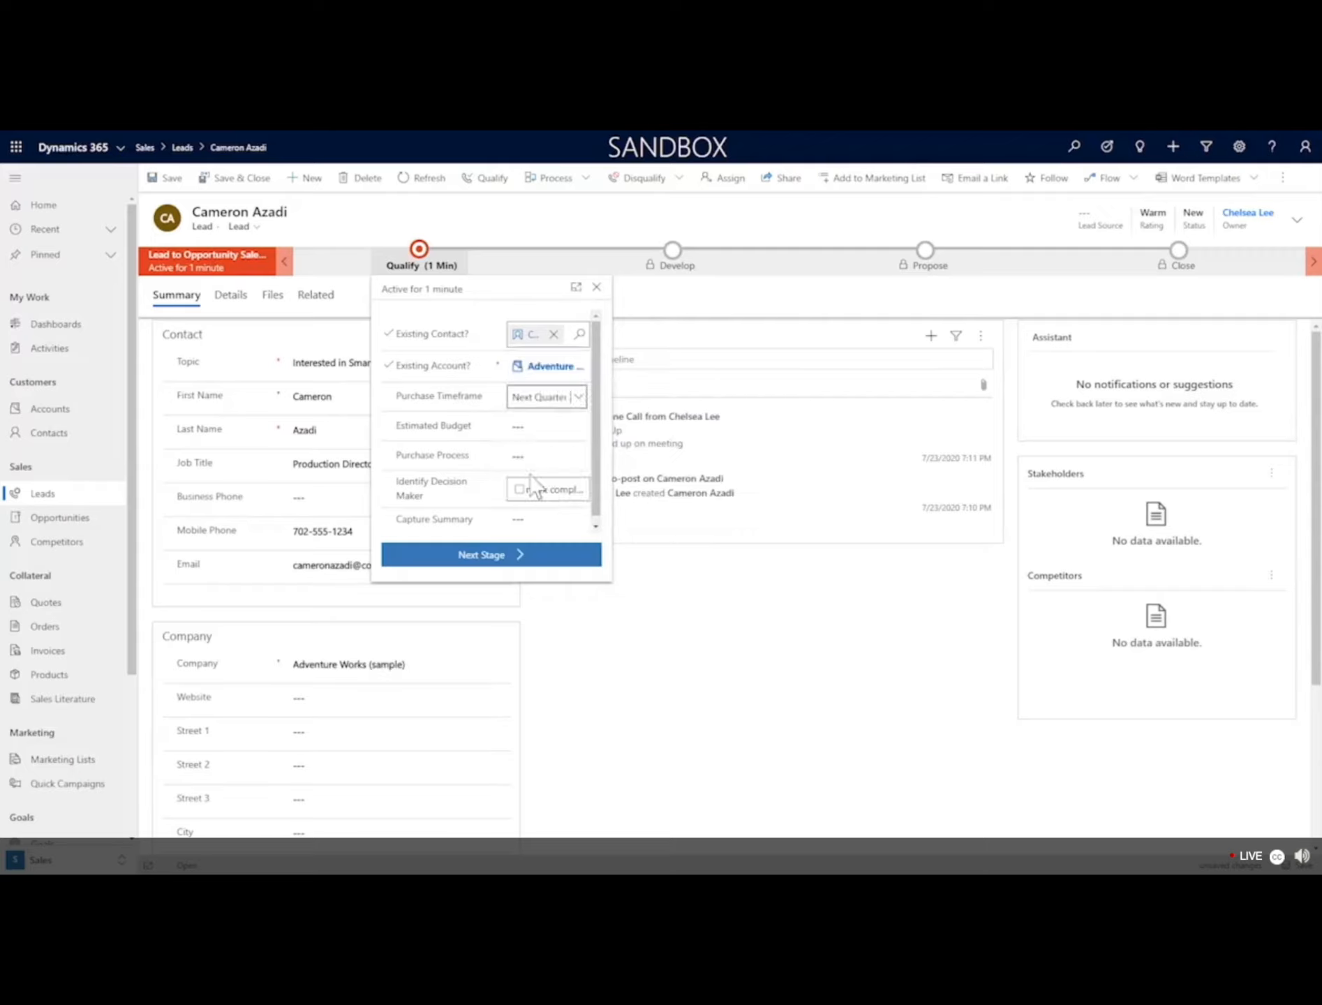
left_click(536, 425)
type("10,0")
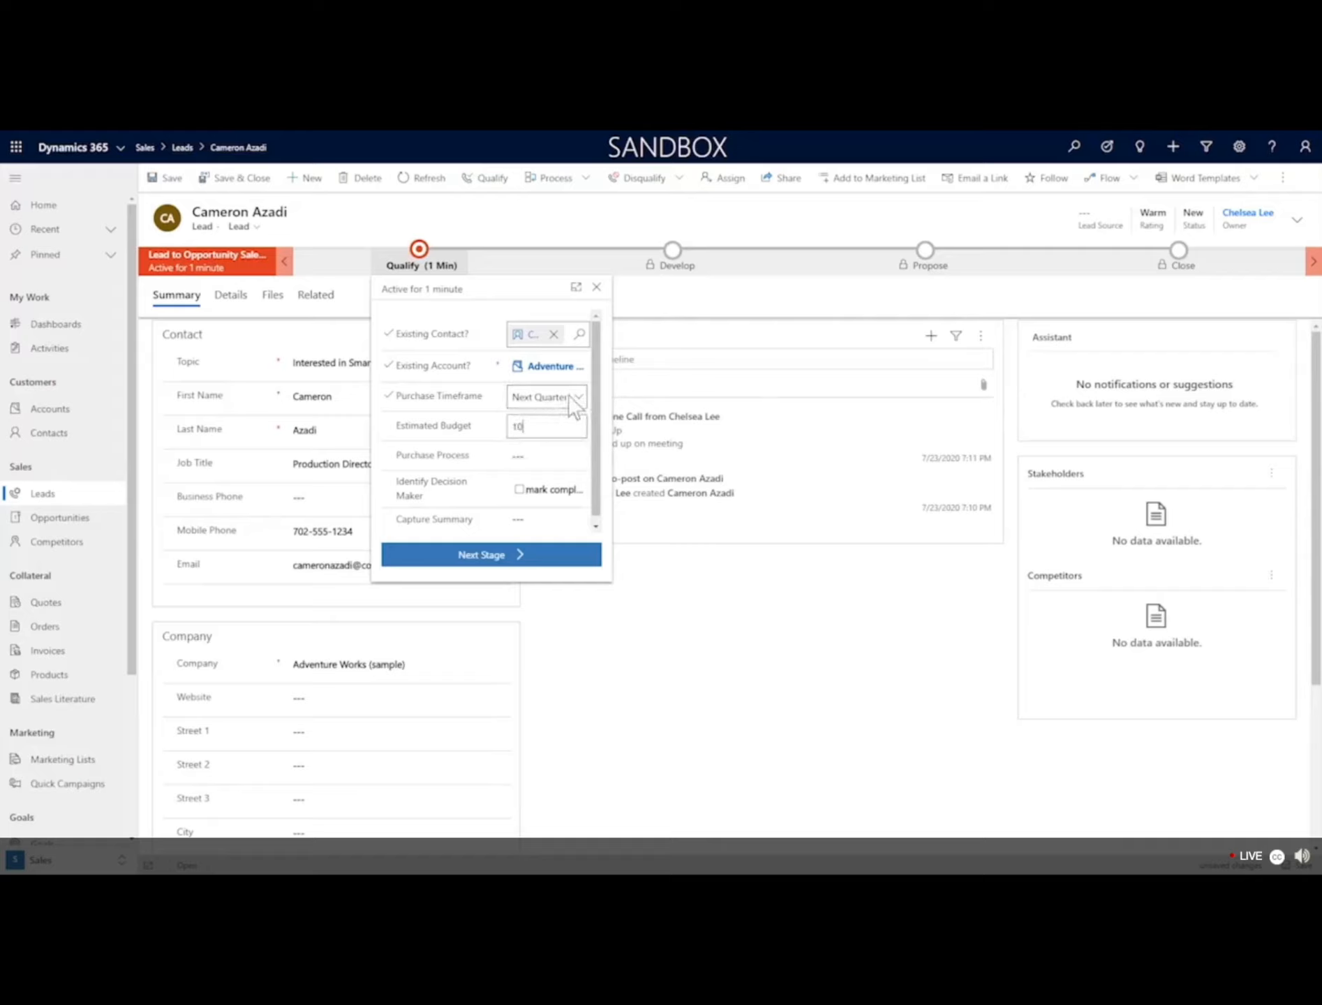
type("00")
key("Tab")
left_click(552, 457)
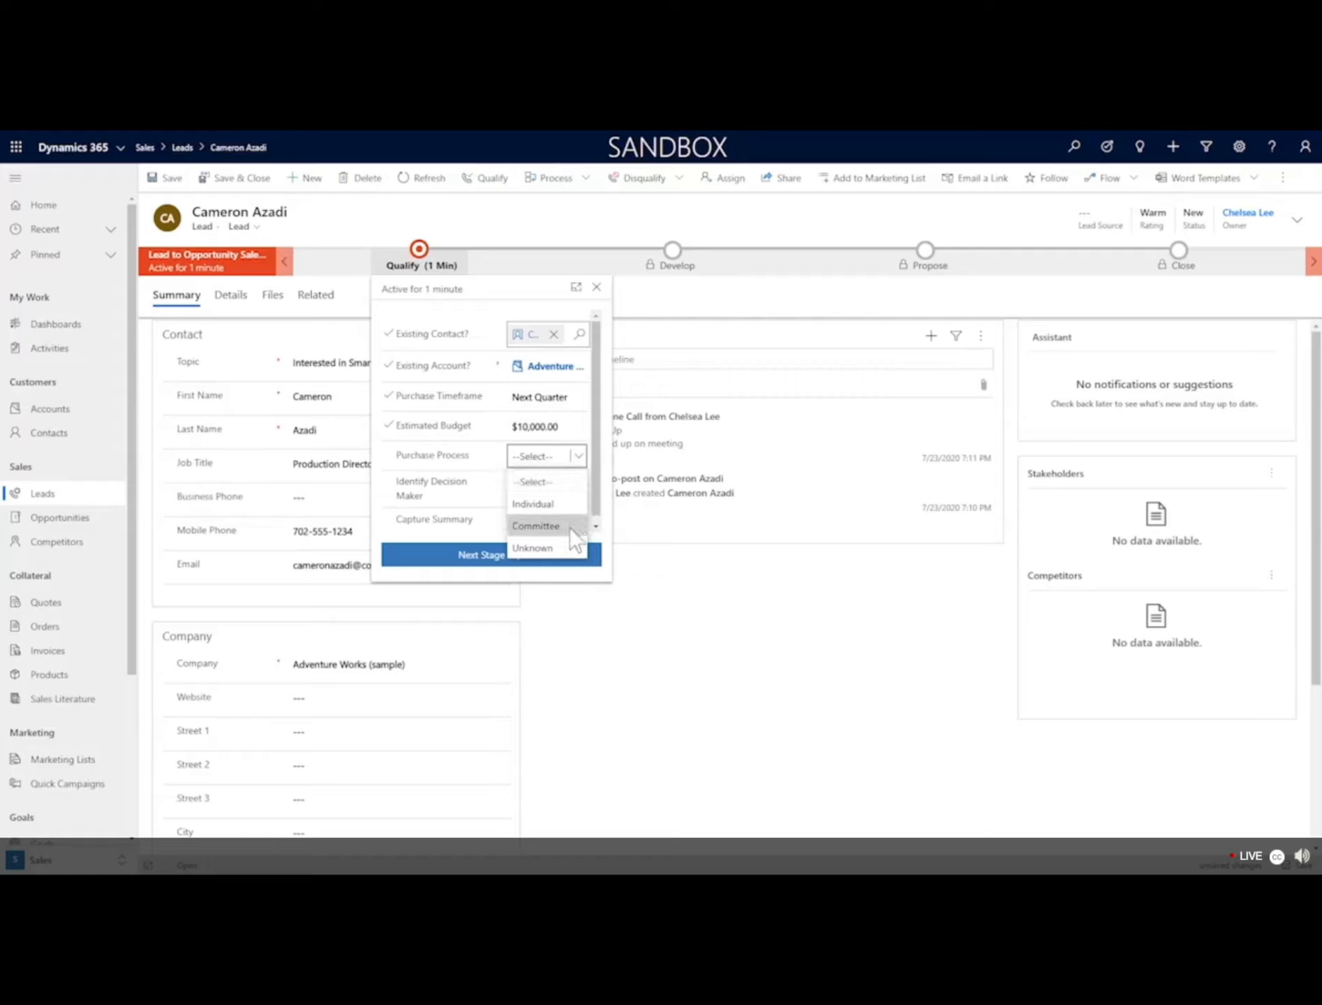
left_click(562, 549)
scroll(452, 471, "down", 1)
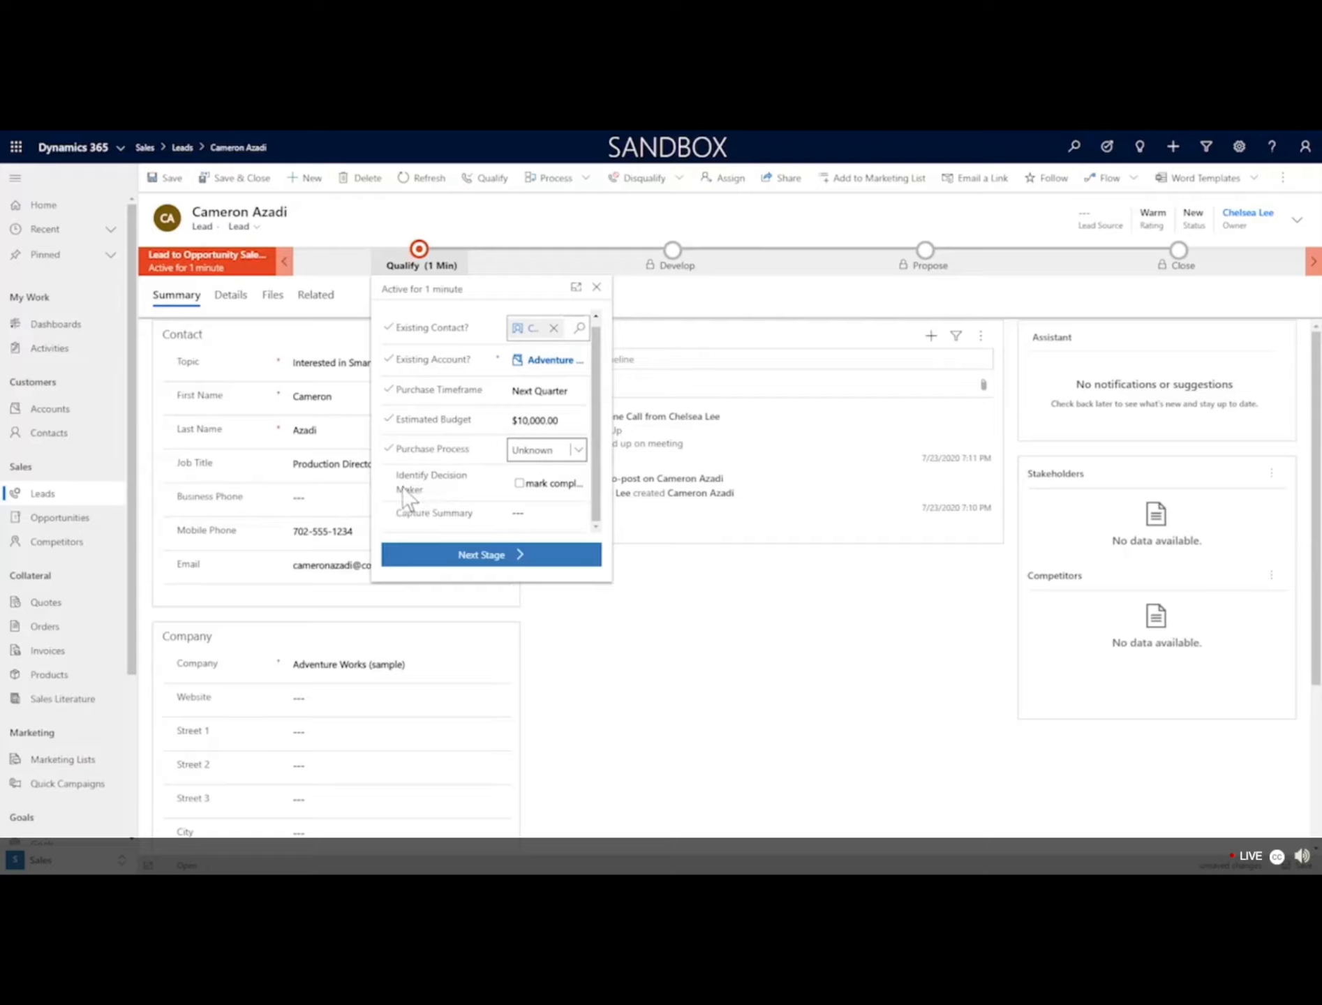
left_click(520, 482)
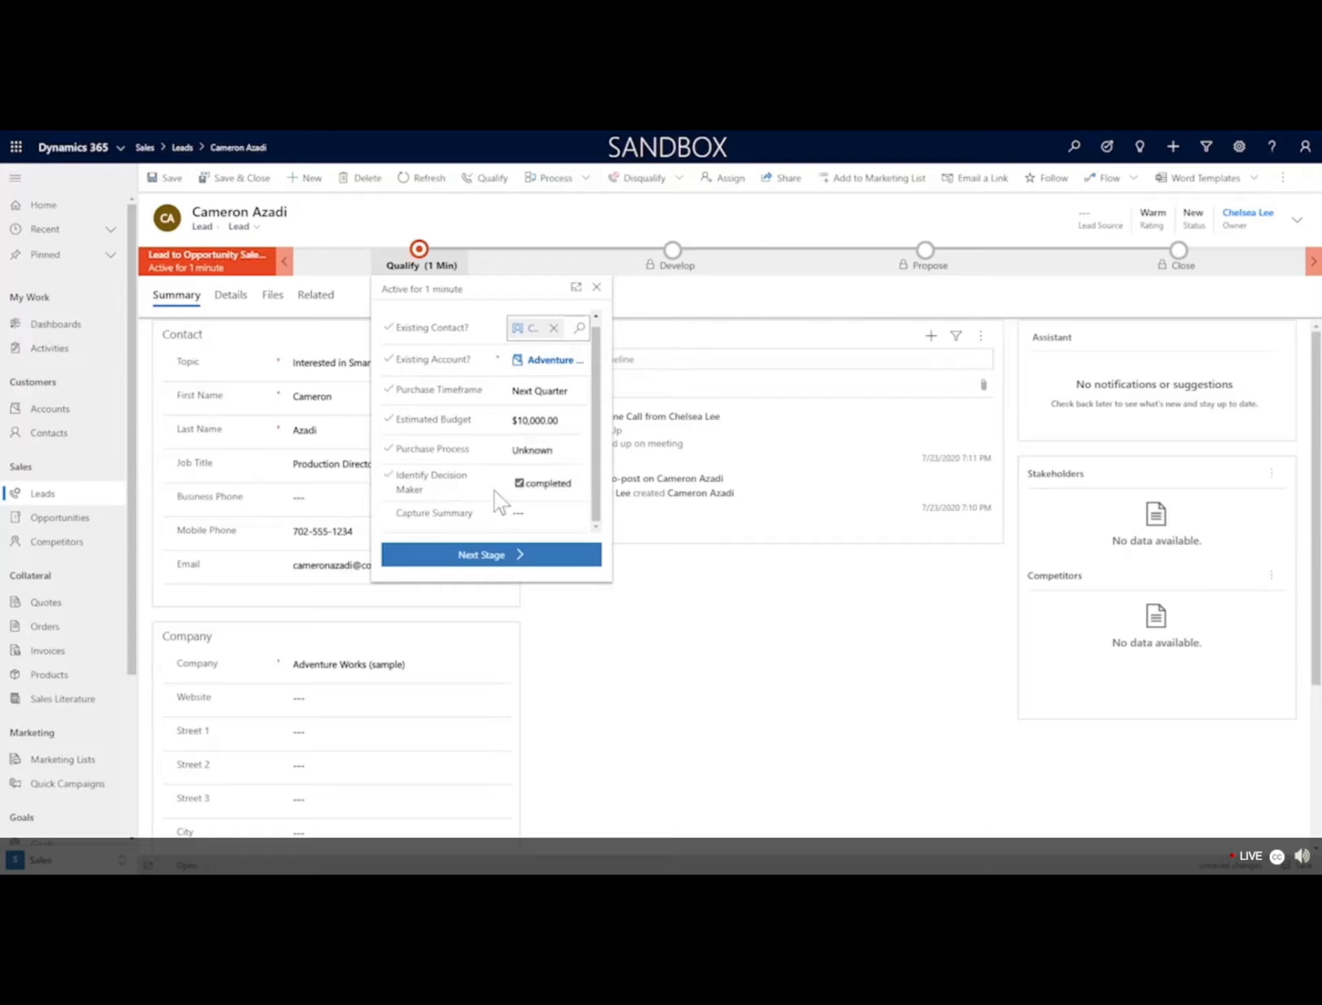
left_click(525, 562)
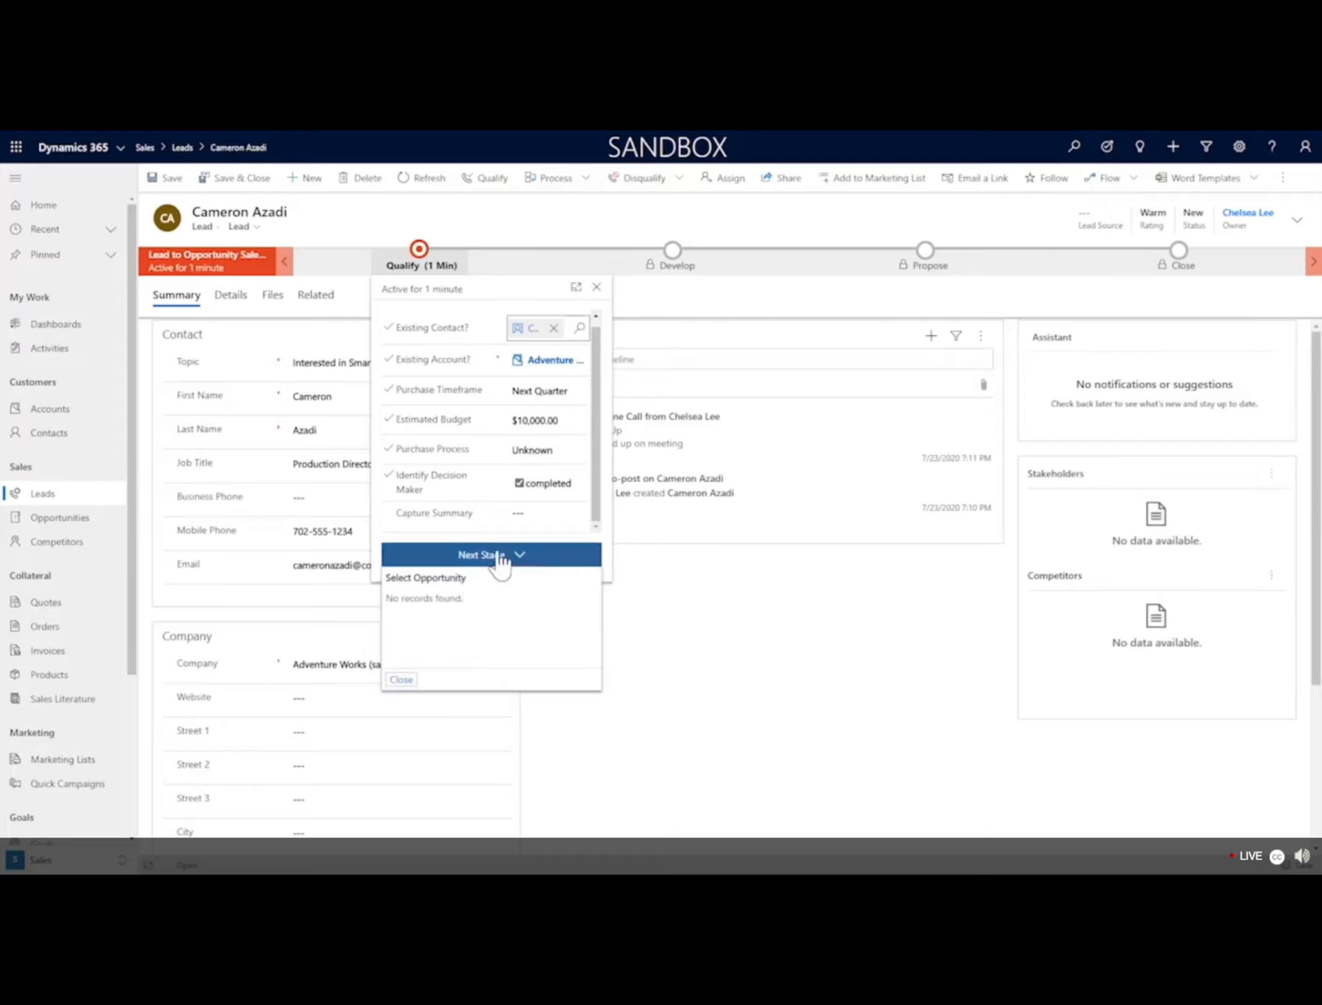
left_click(403, 681)
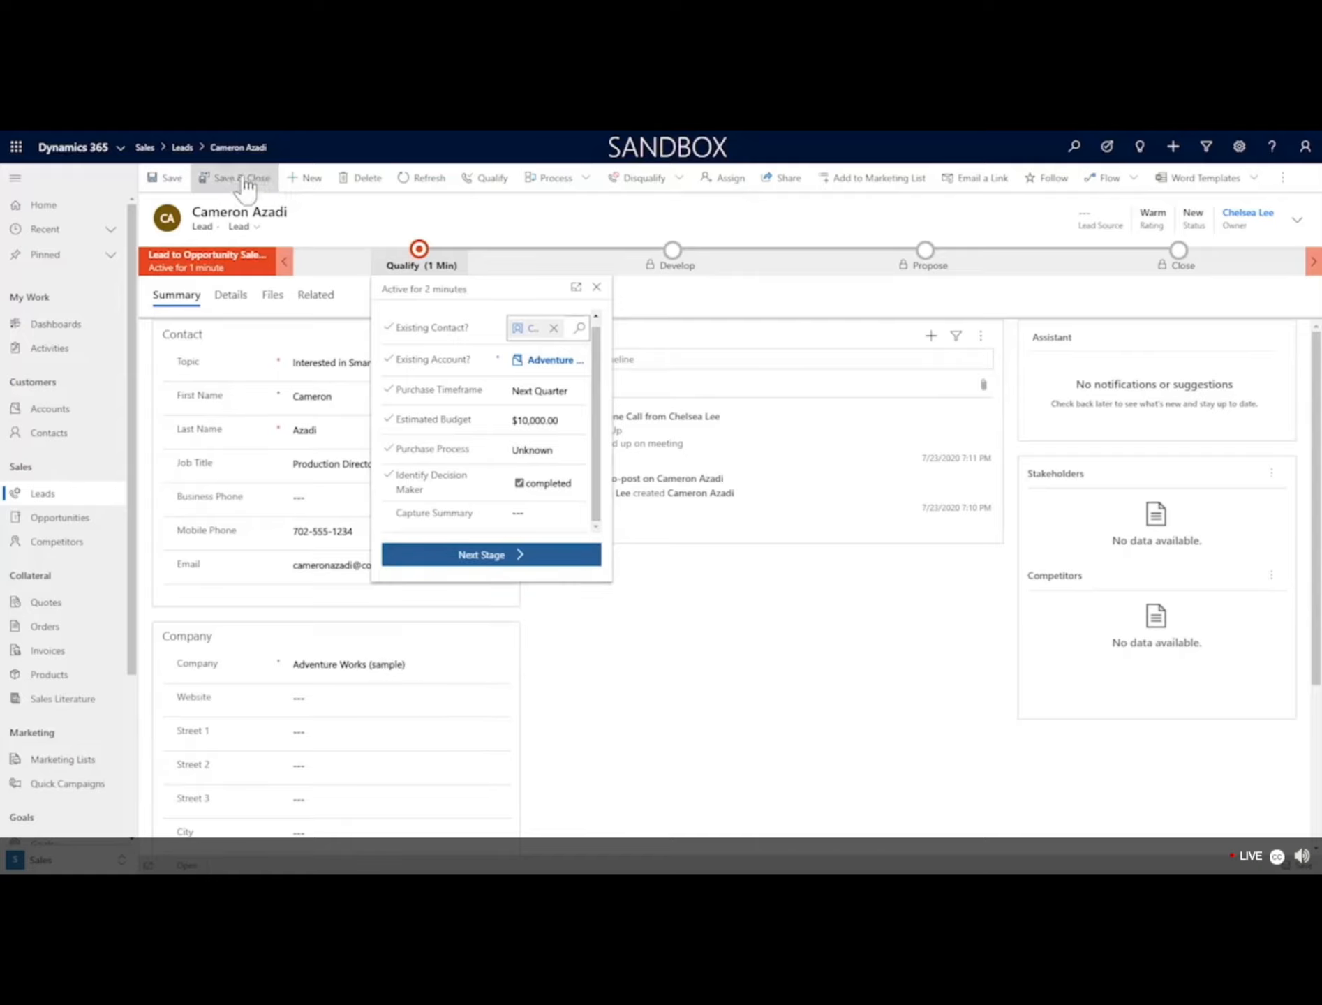
left_click(173, 179)
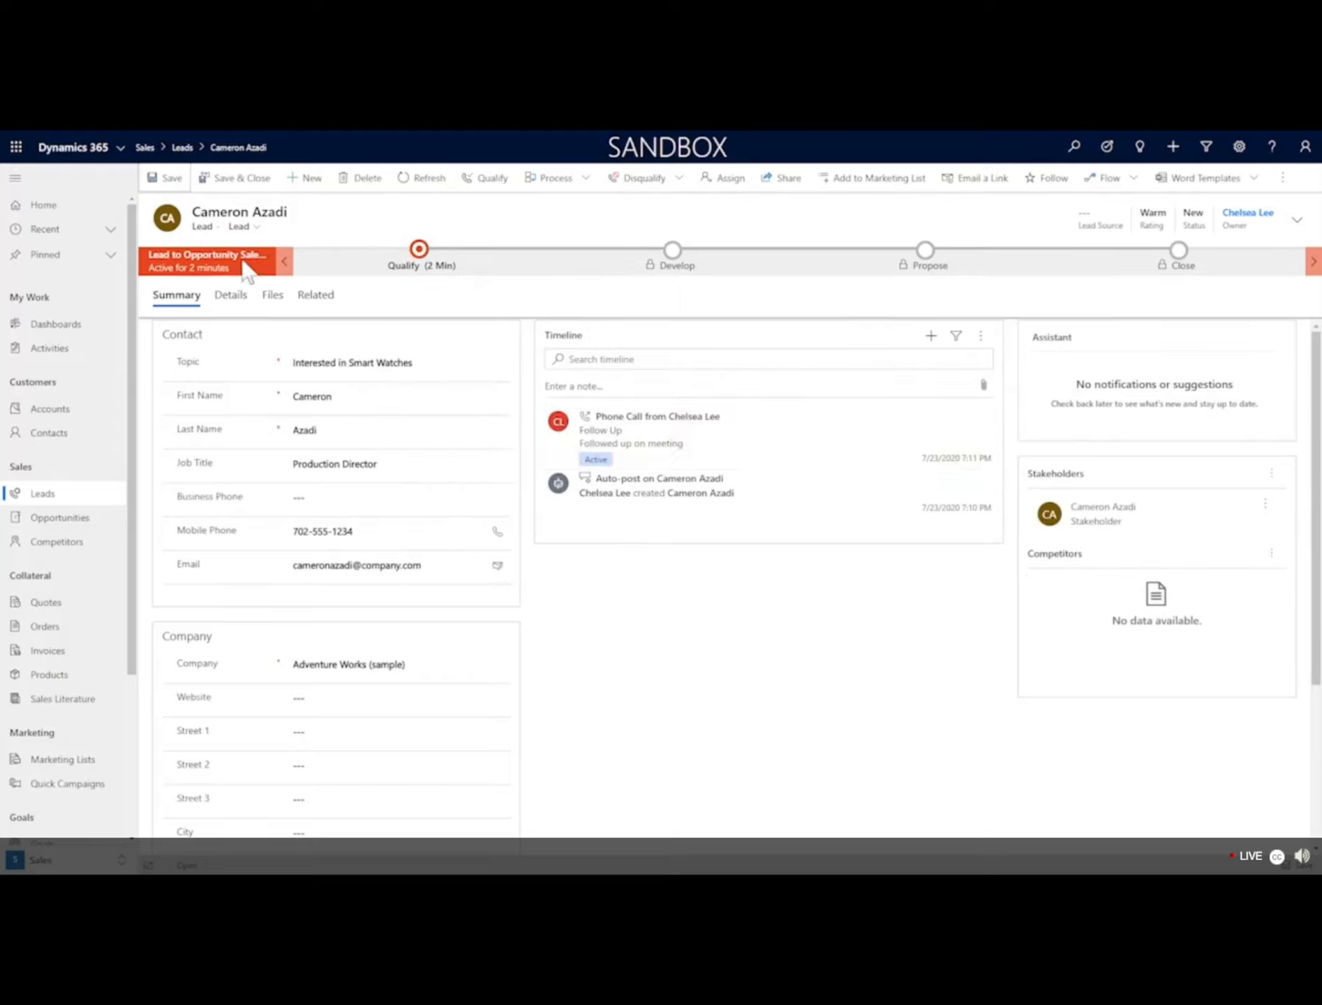
Qualify the lead with Opportunity set to Yes in the Qualify Lead dialog.
left_click(470, 187)
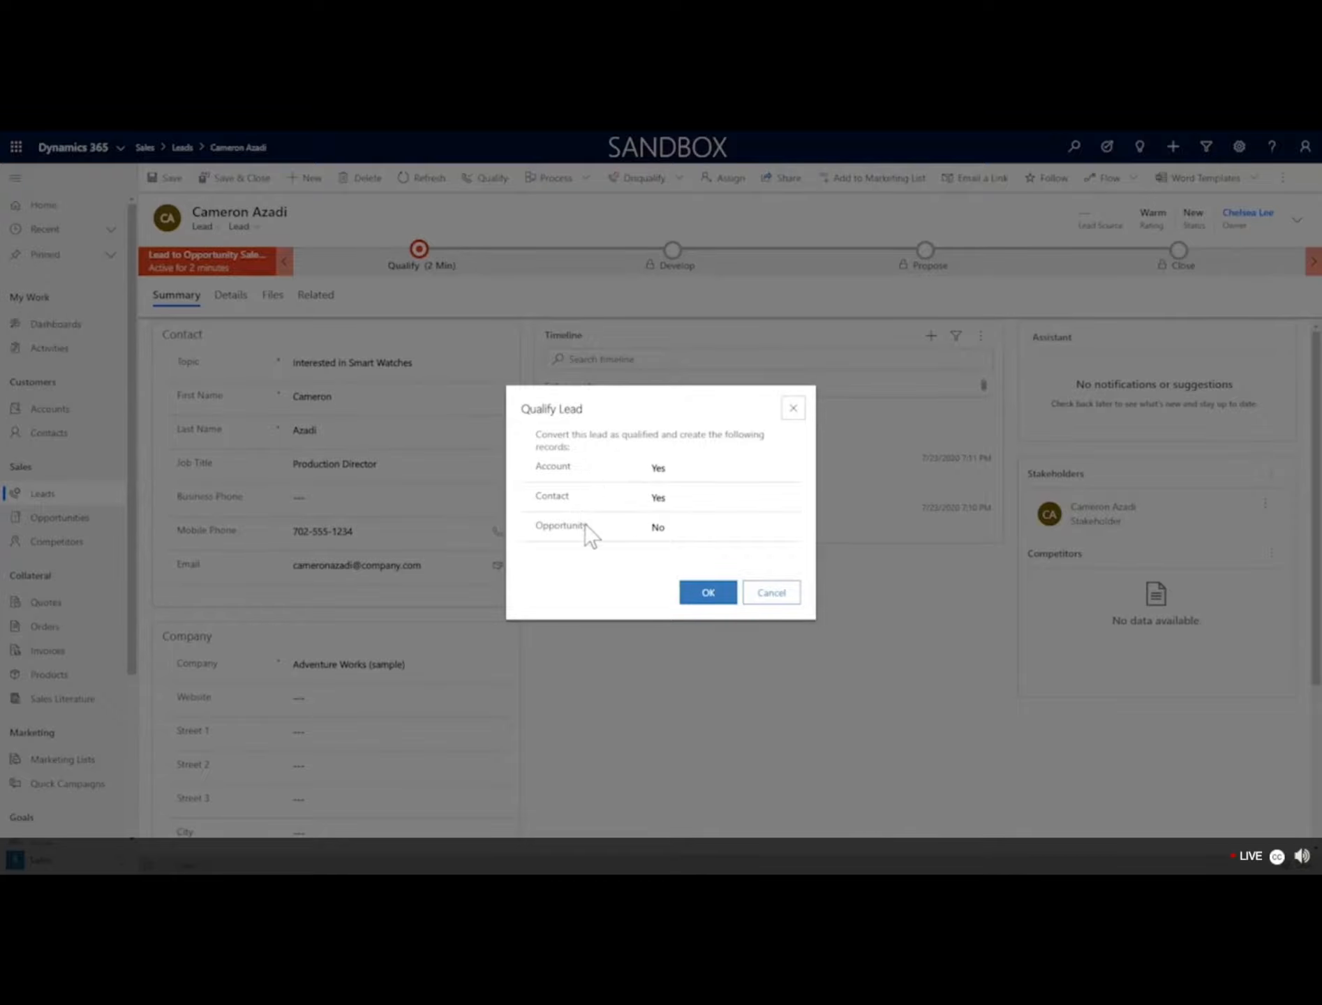
left_click(665, 525)
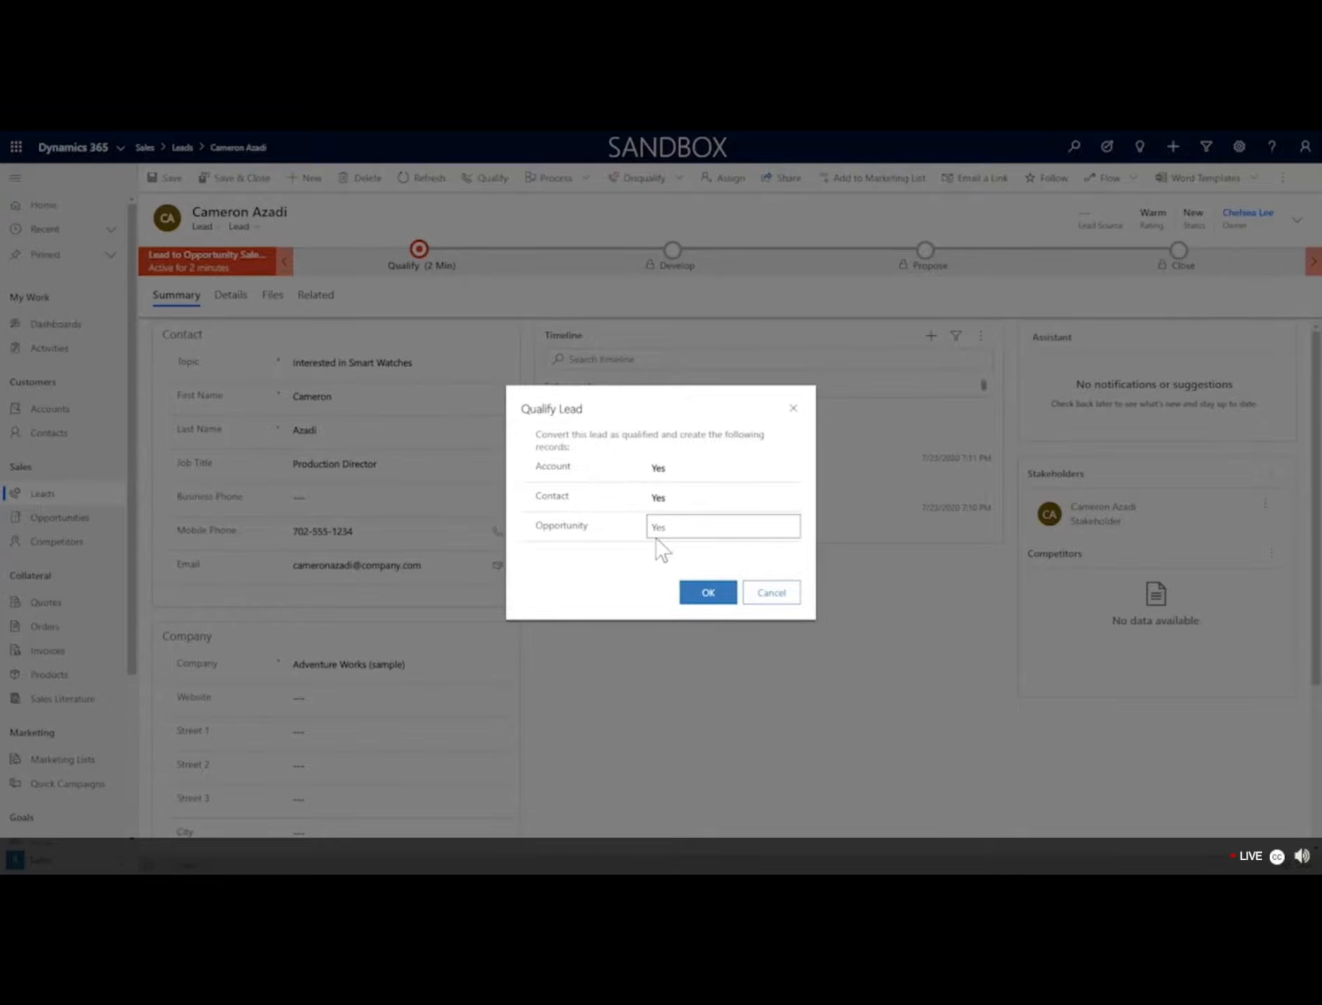
left_click(707, 596)
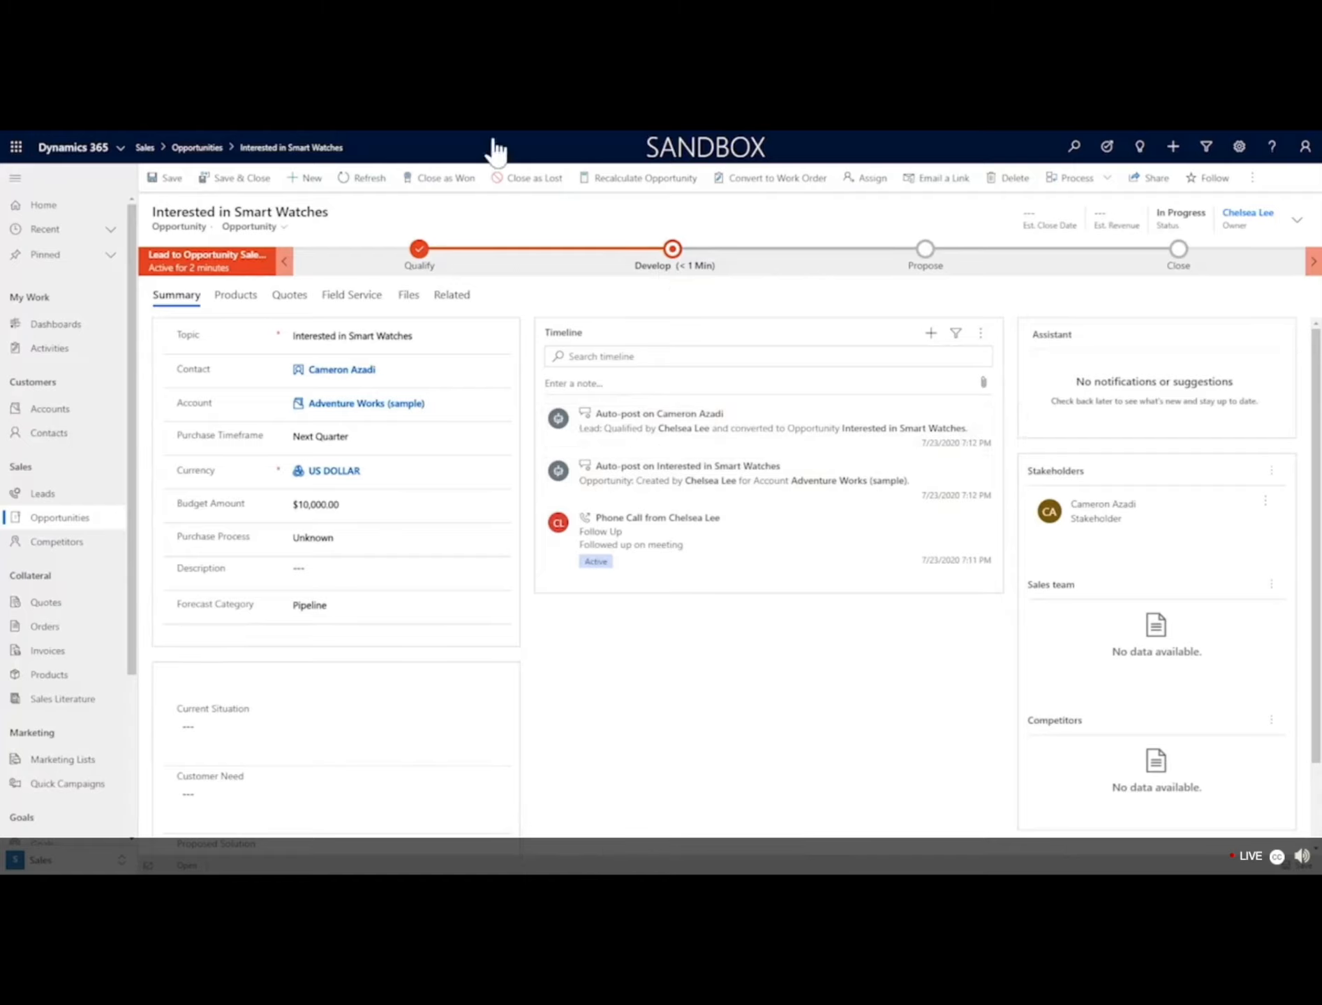
Expand the Propose stage and mark its Develop Proposal step as completed.
left_click(672, 269)
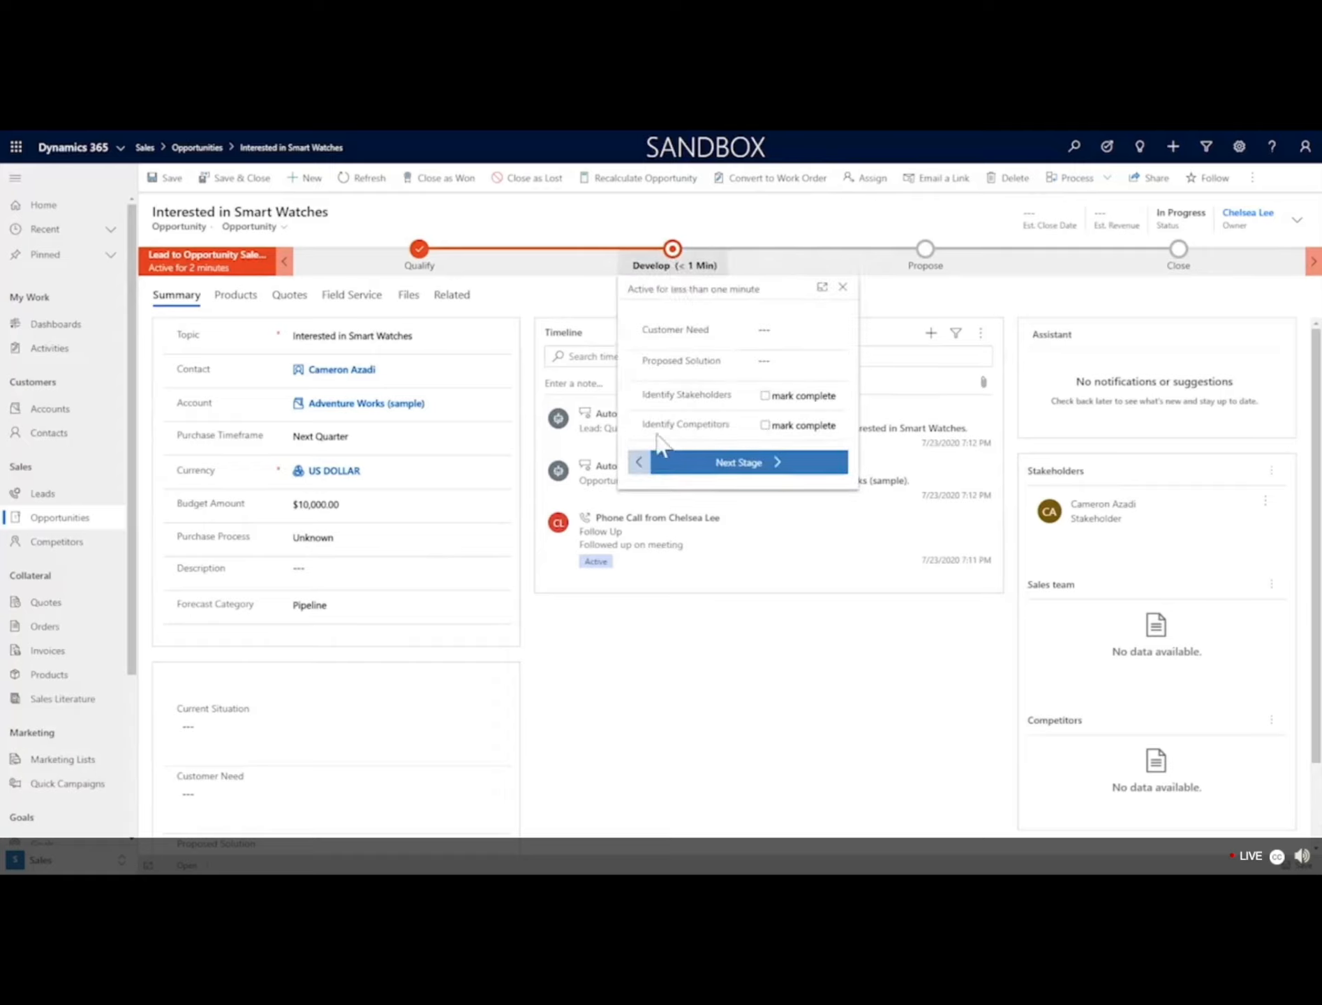
left_click(928, 264)
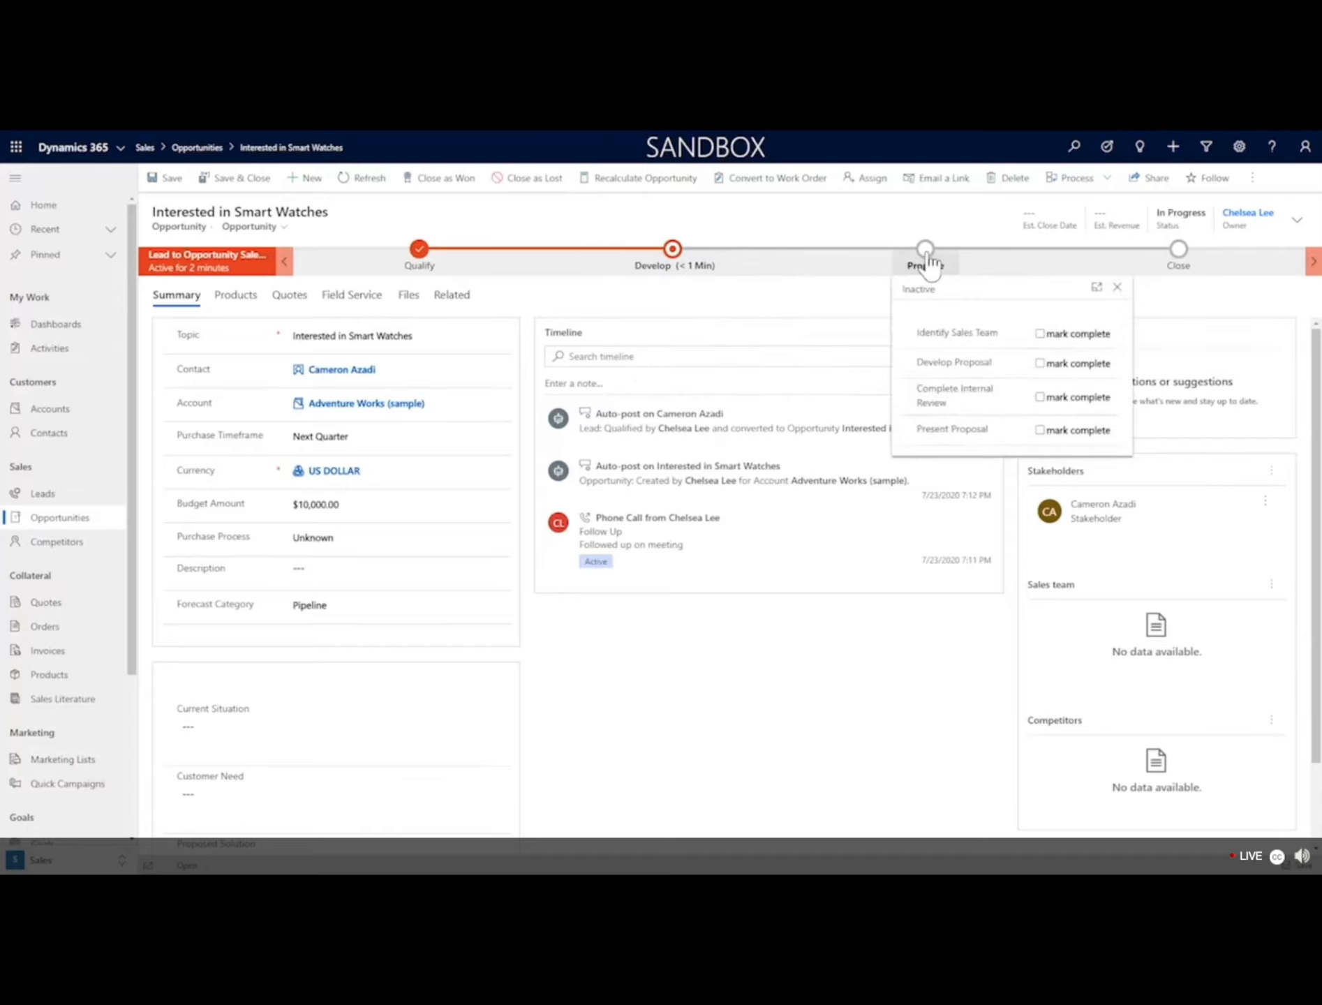
left_click(929, 264)
left_click(928, 264)
left_click(1039, 361)
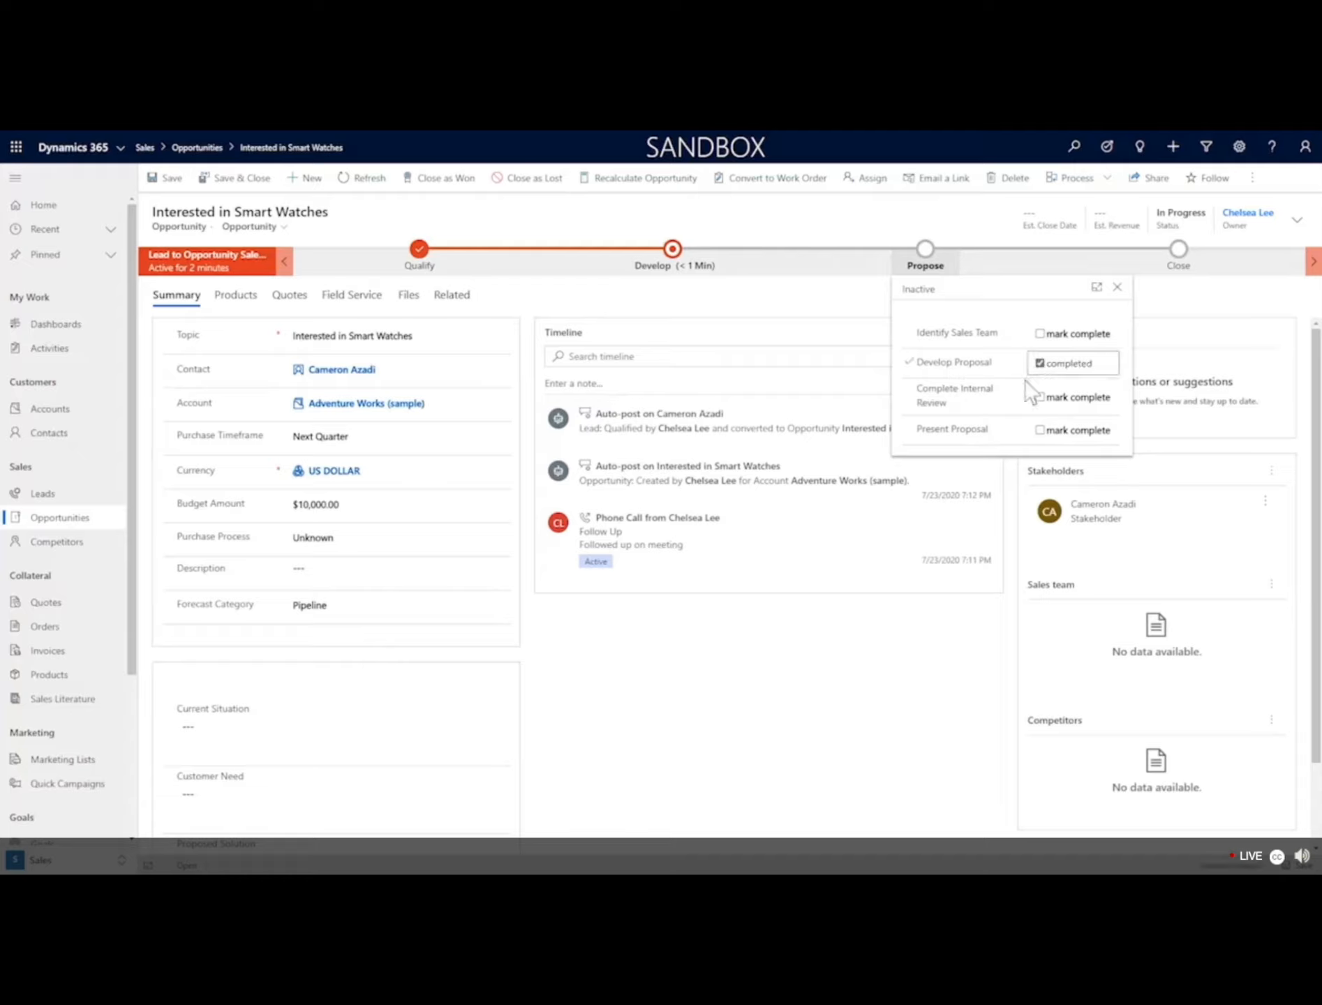
left_click(1180, 254)
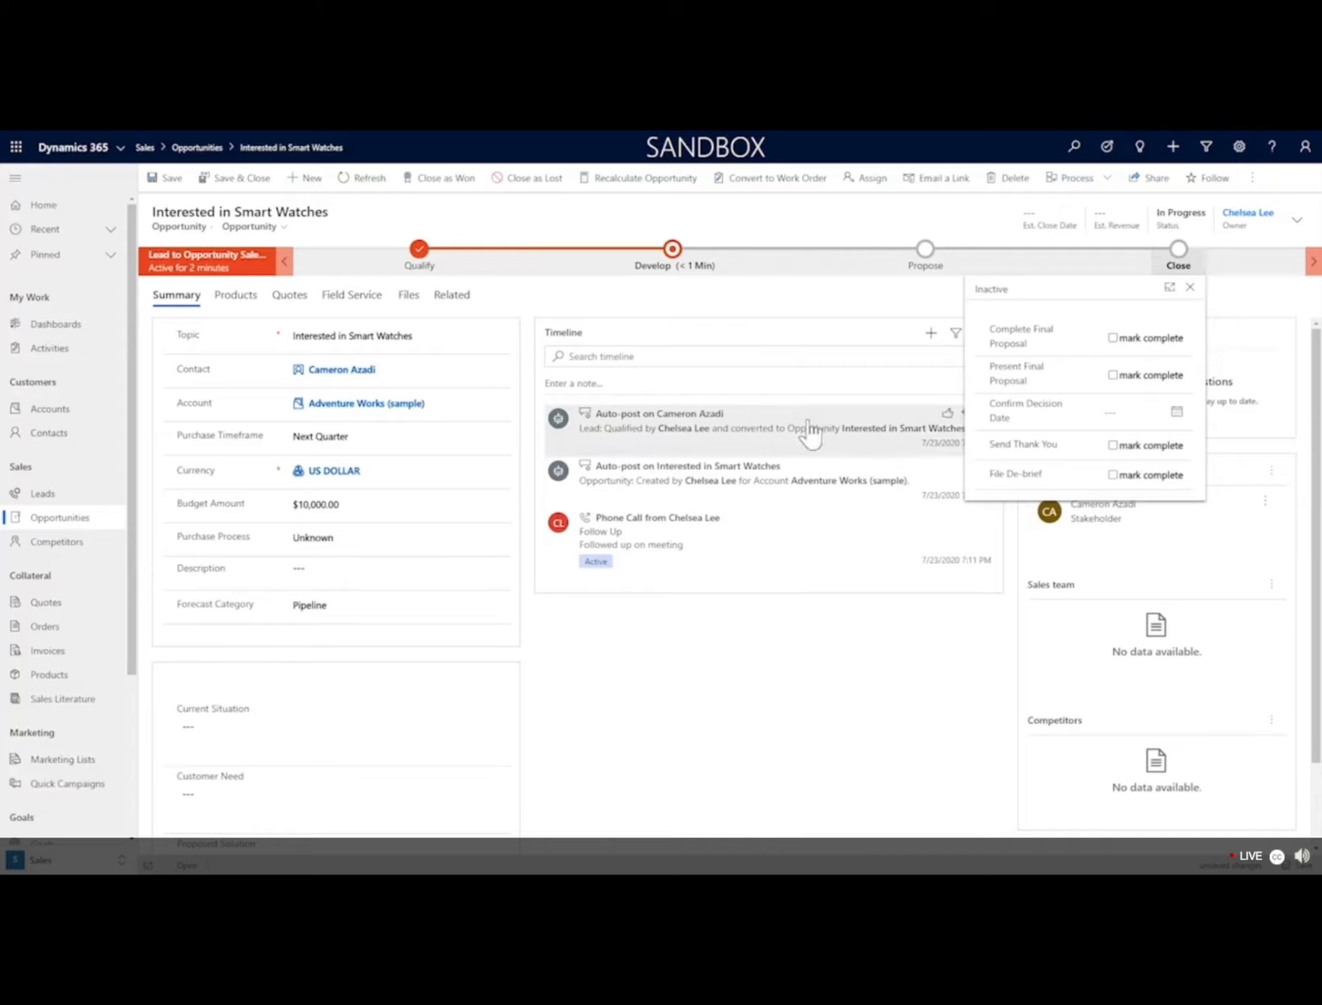
Complete Develop with Customer Need 'New order' and Proposed Solution 'Place order', then advance to Propose.
left_click(674, 261)
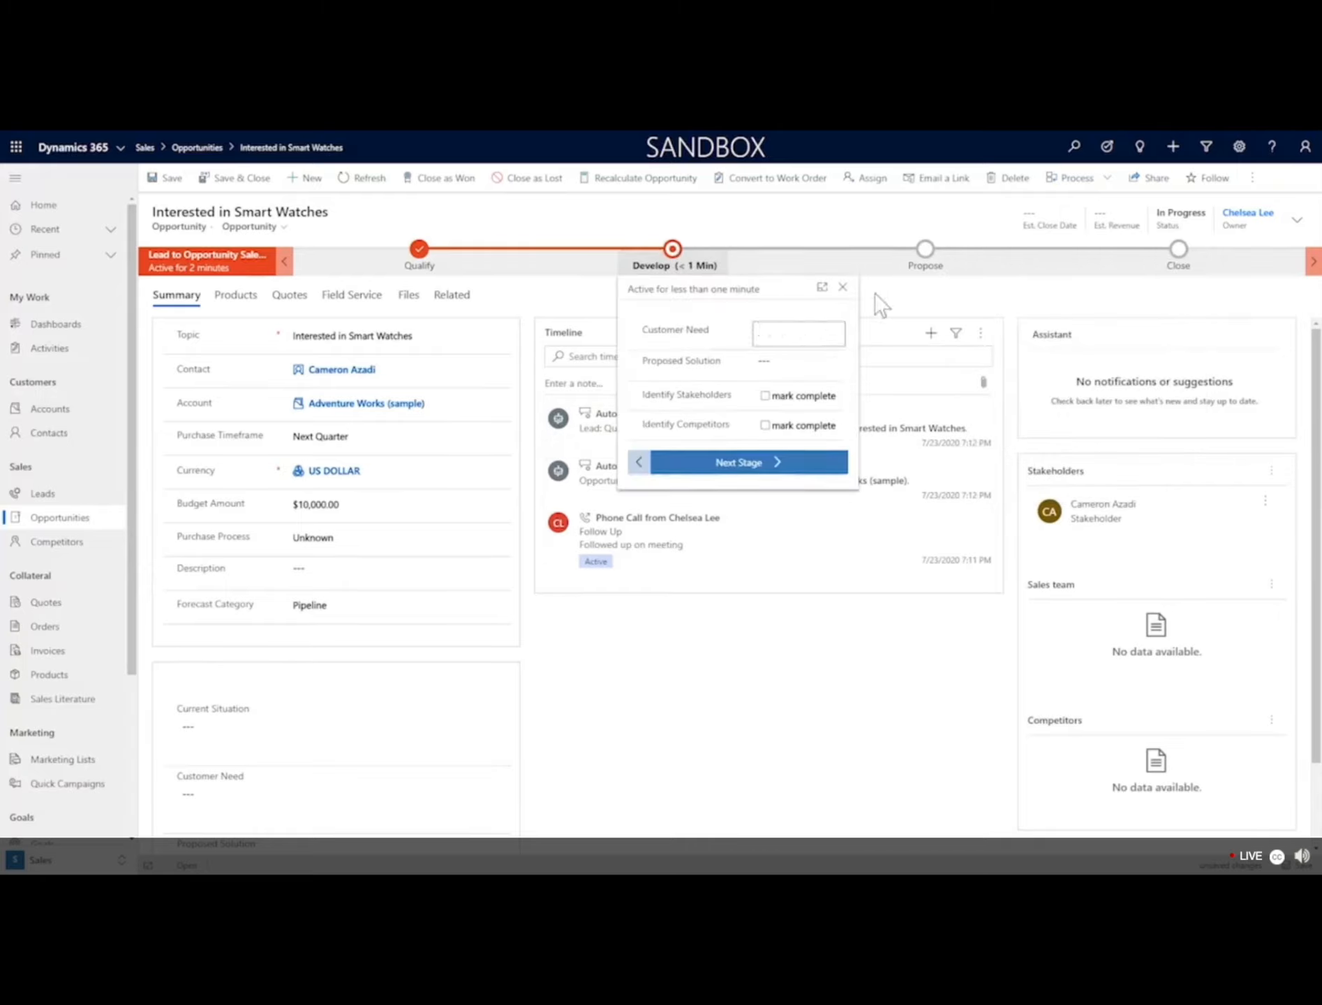
type("New order")
left_click(794, 369)
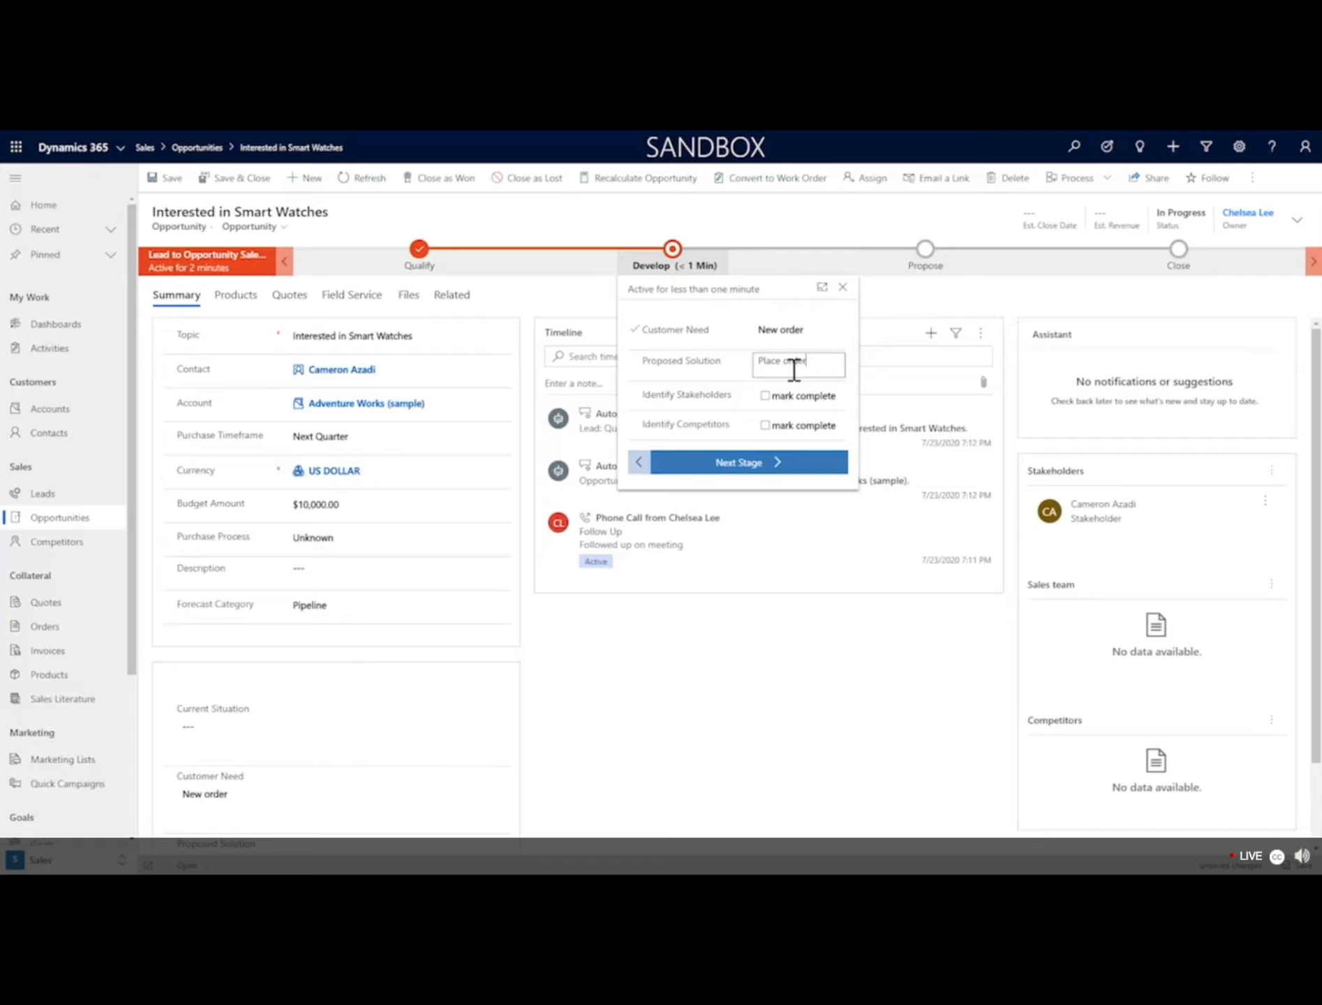
key("Tab")
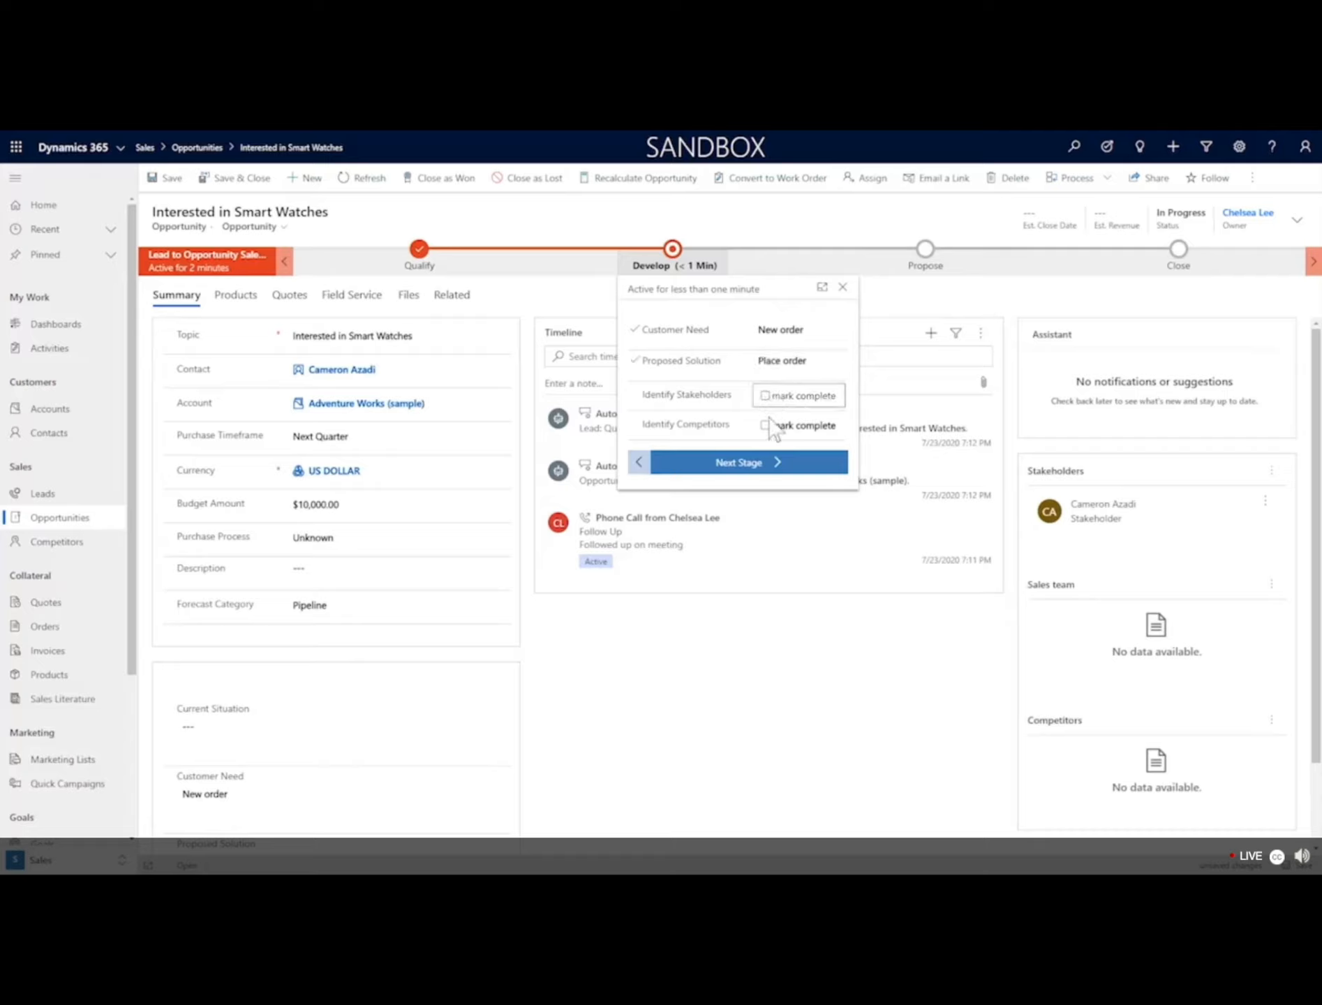
left_click(767, 396)
left_click(772, 427)
left_click(758, 465)
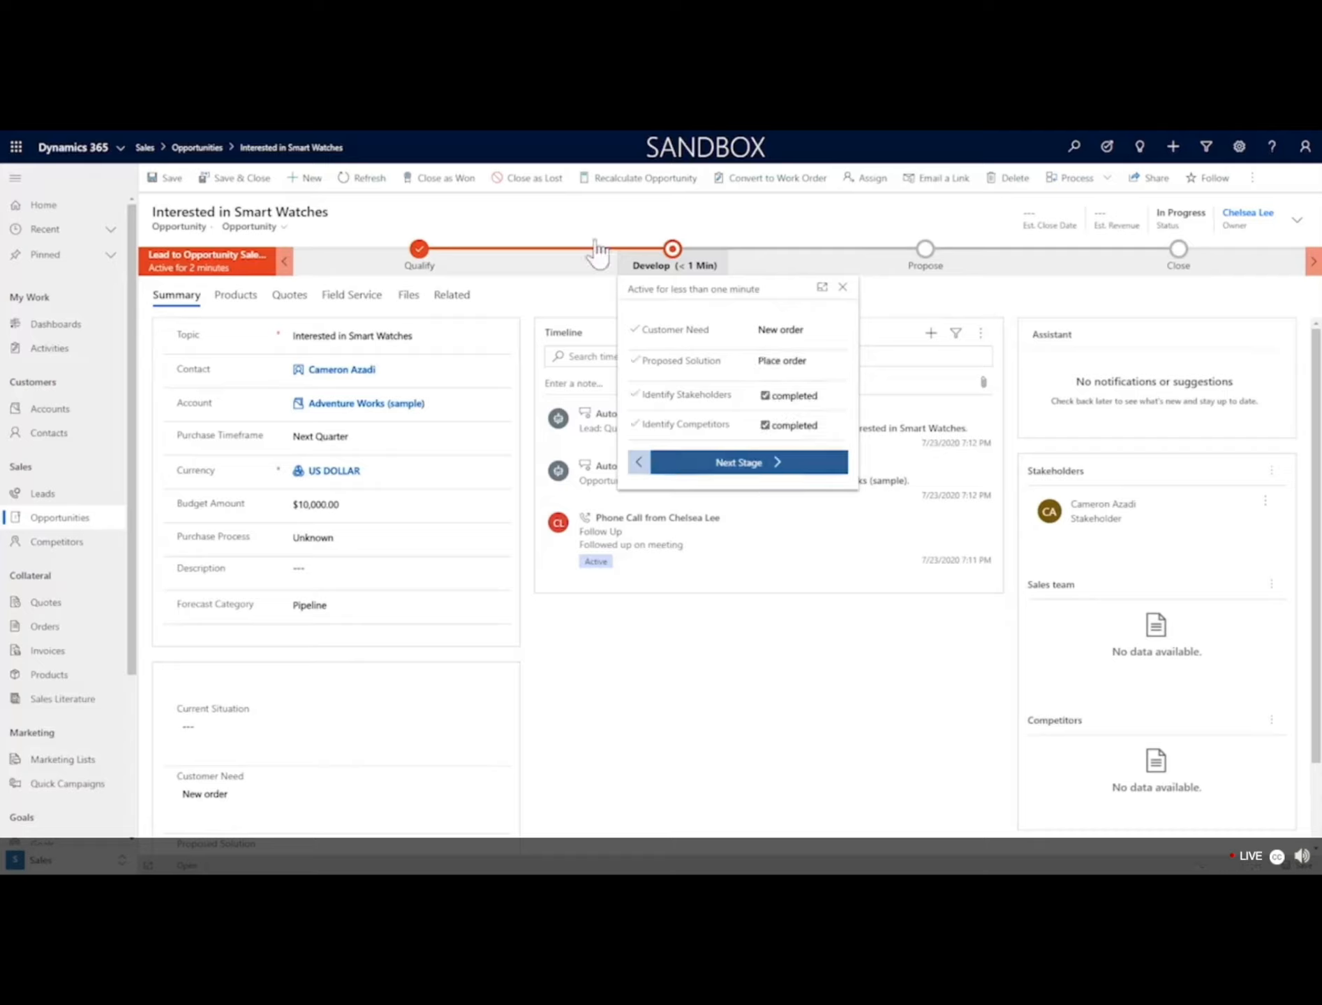
left_click(761, 463)
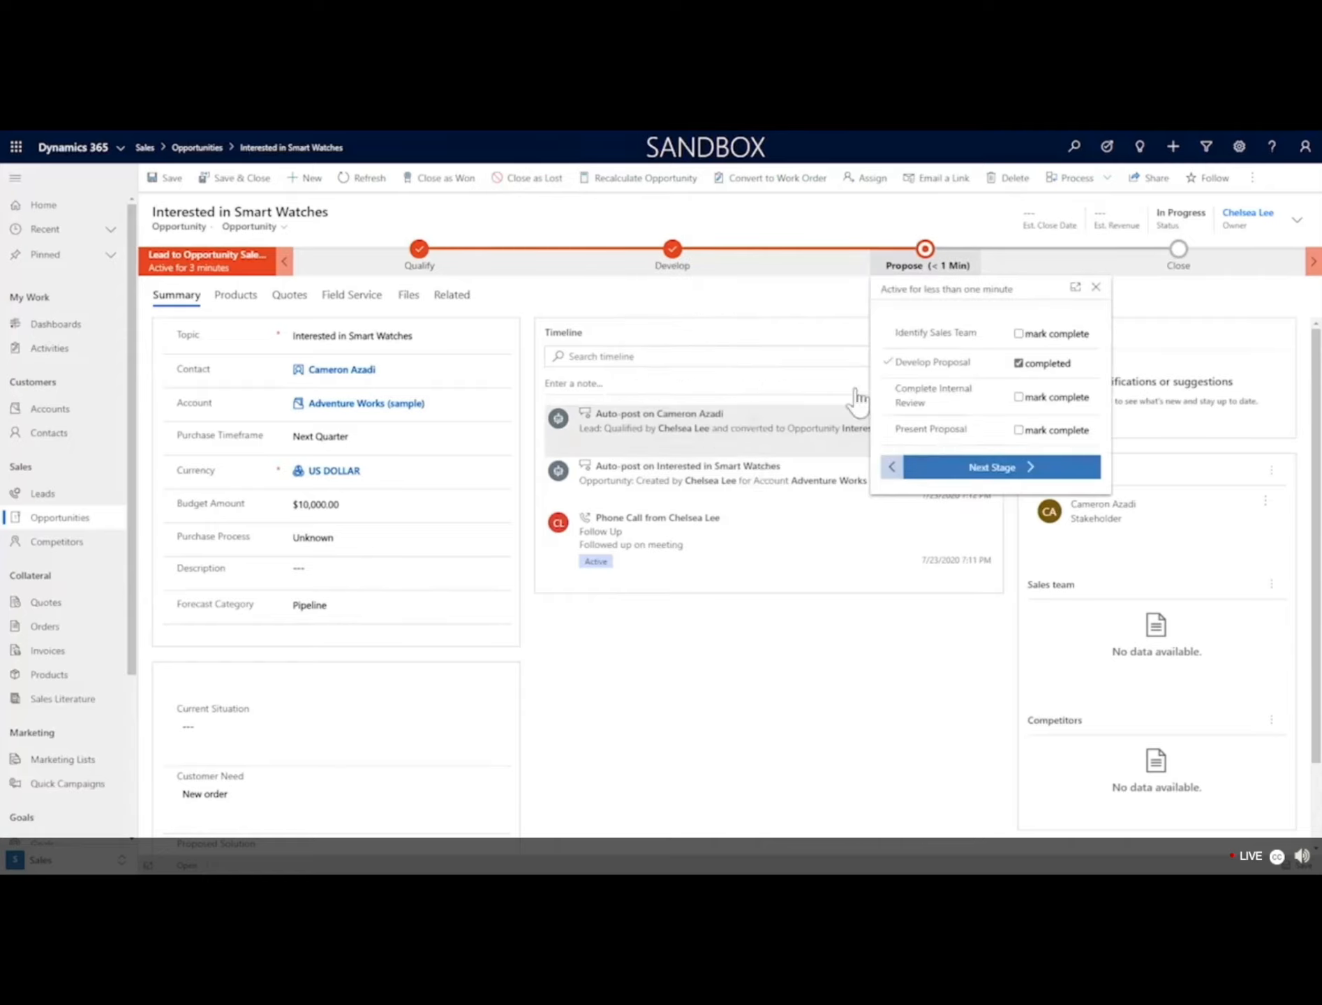
Mark Identify Sales Team, Complete Internal Review and Present Proposal as completed.
left_click(1019, 333)
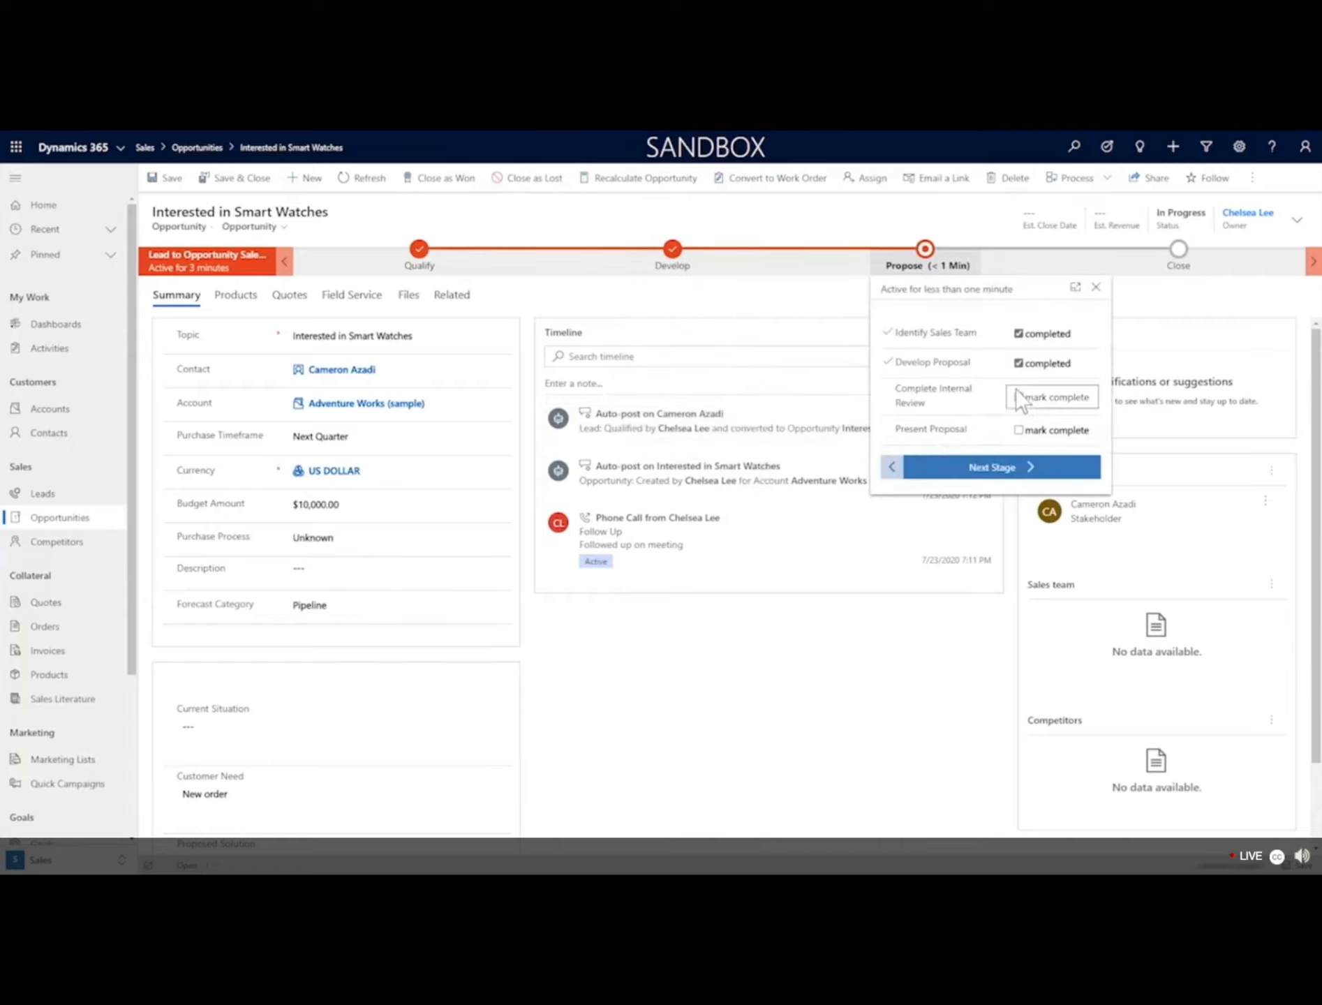
left_click(1017, 403)
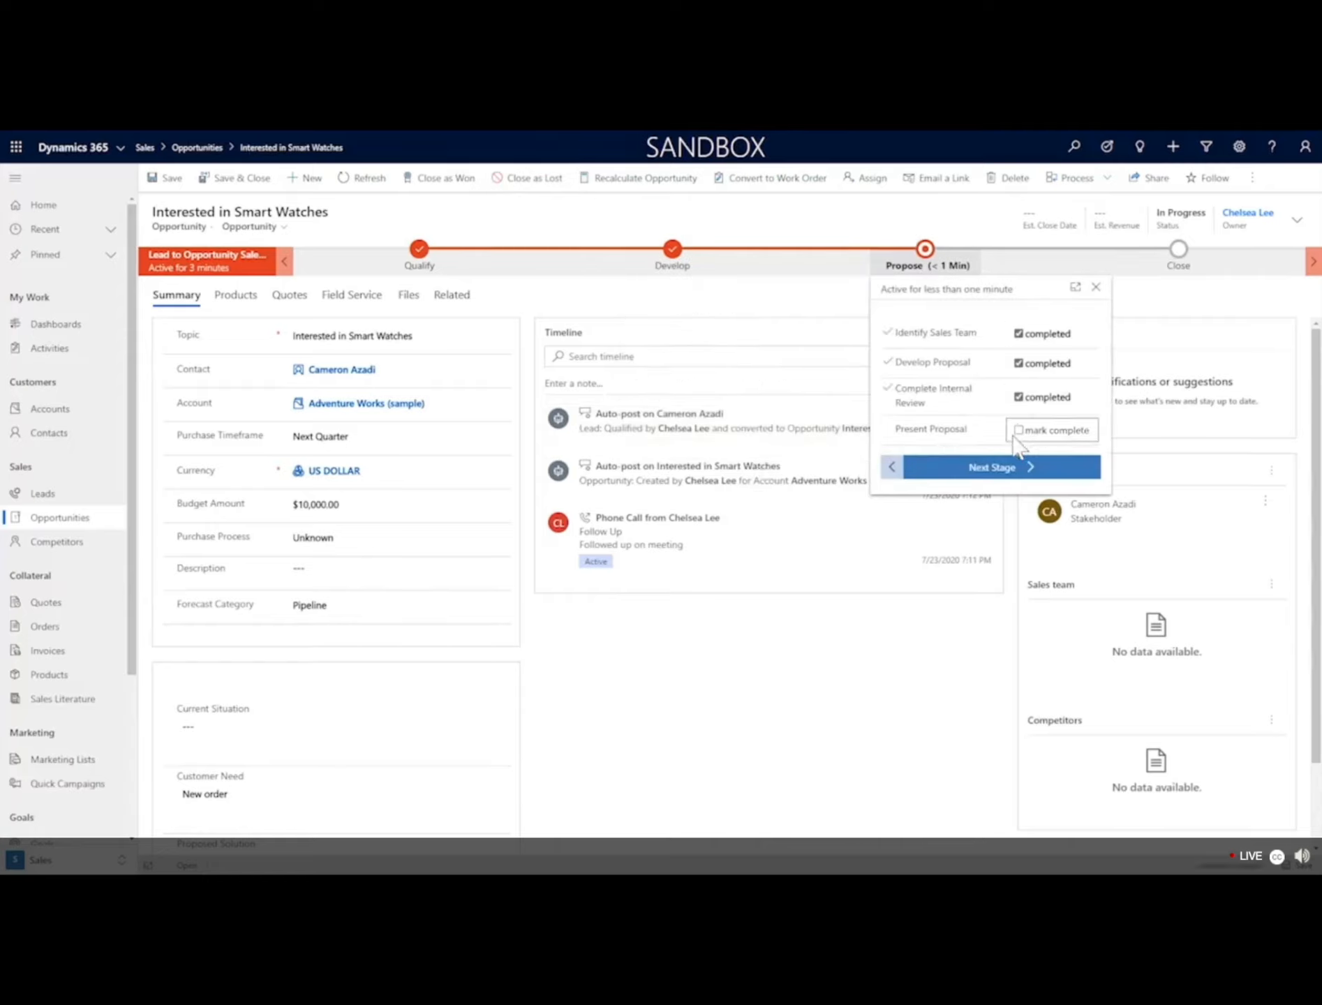
left_click(1019, 431)
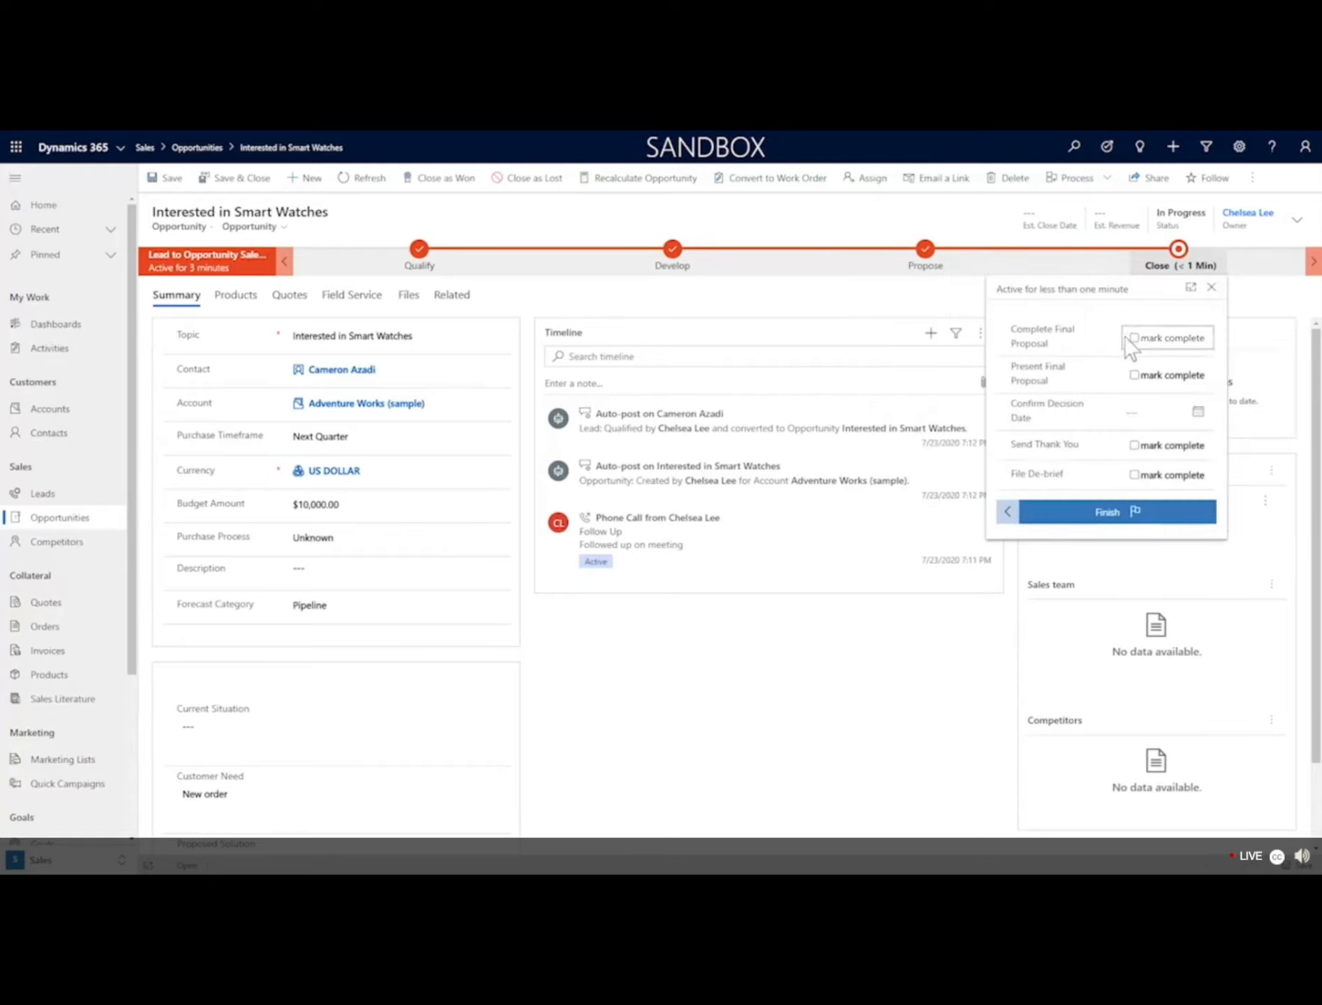
Complete all Close stage steps with decision date 7/24/2020 and finish the process.
left_click(1132, 338)
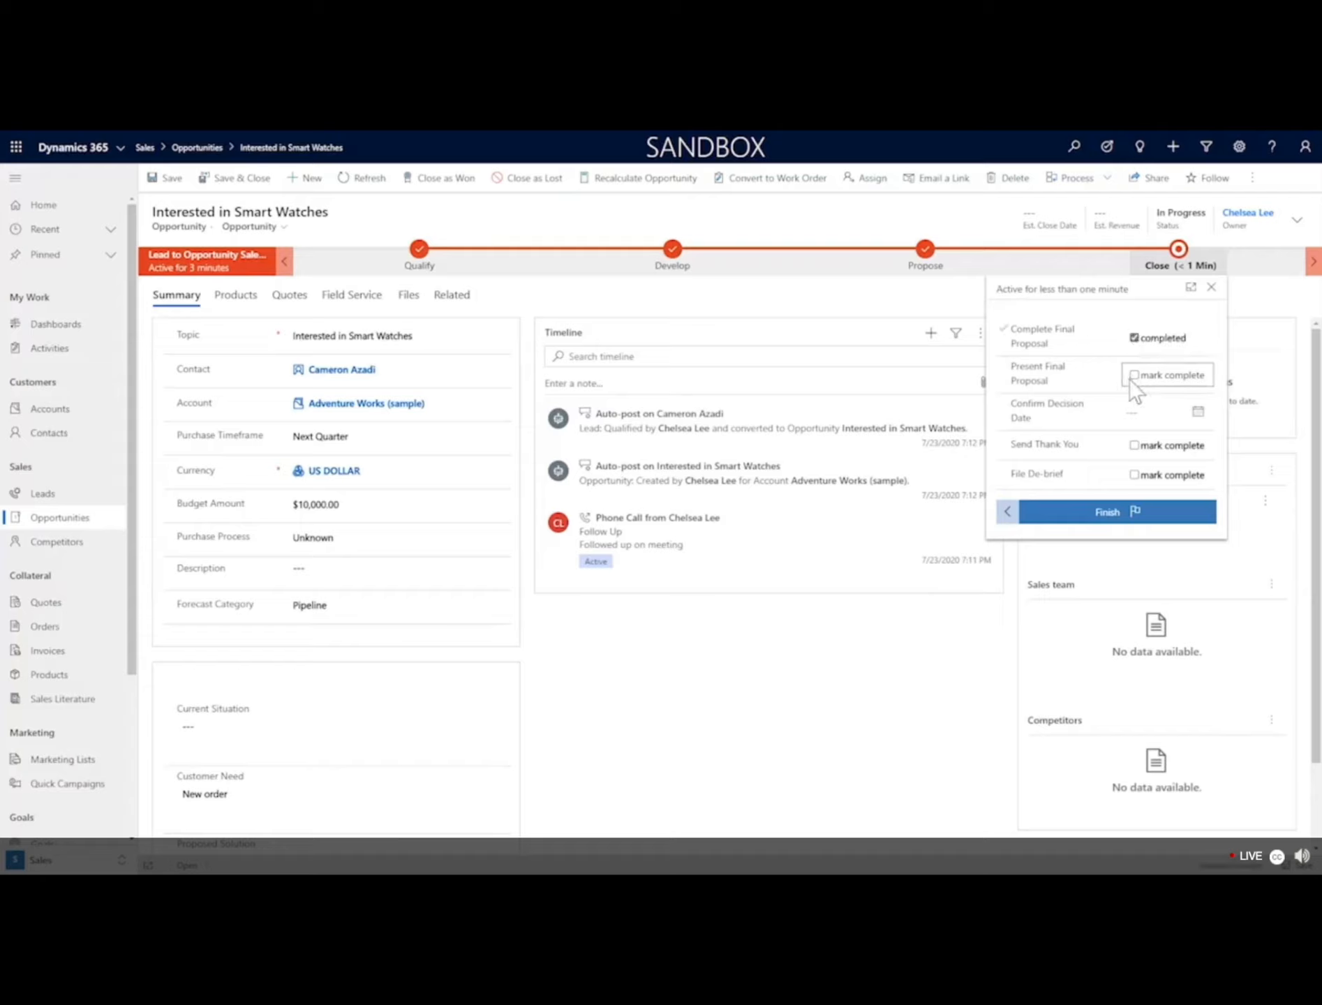
left_click(1133, 376)
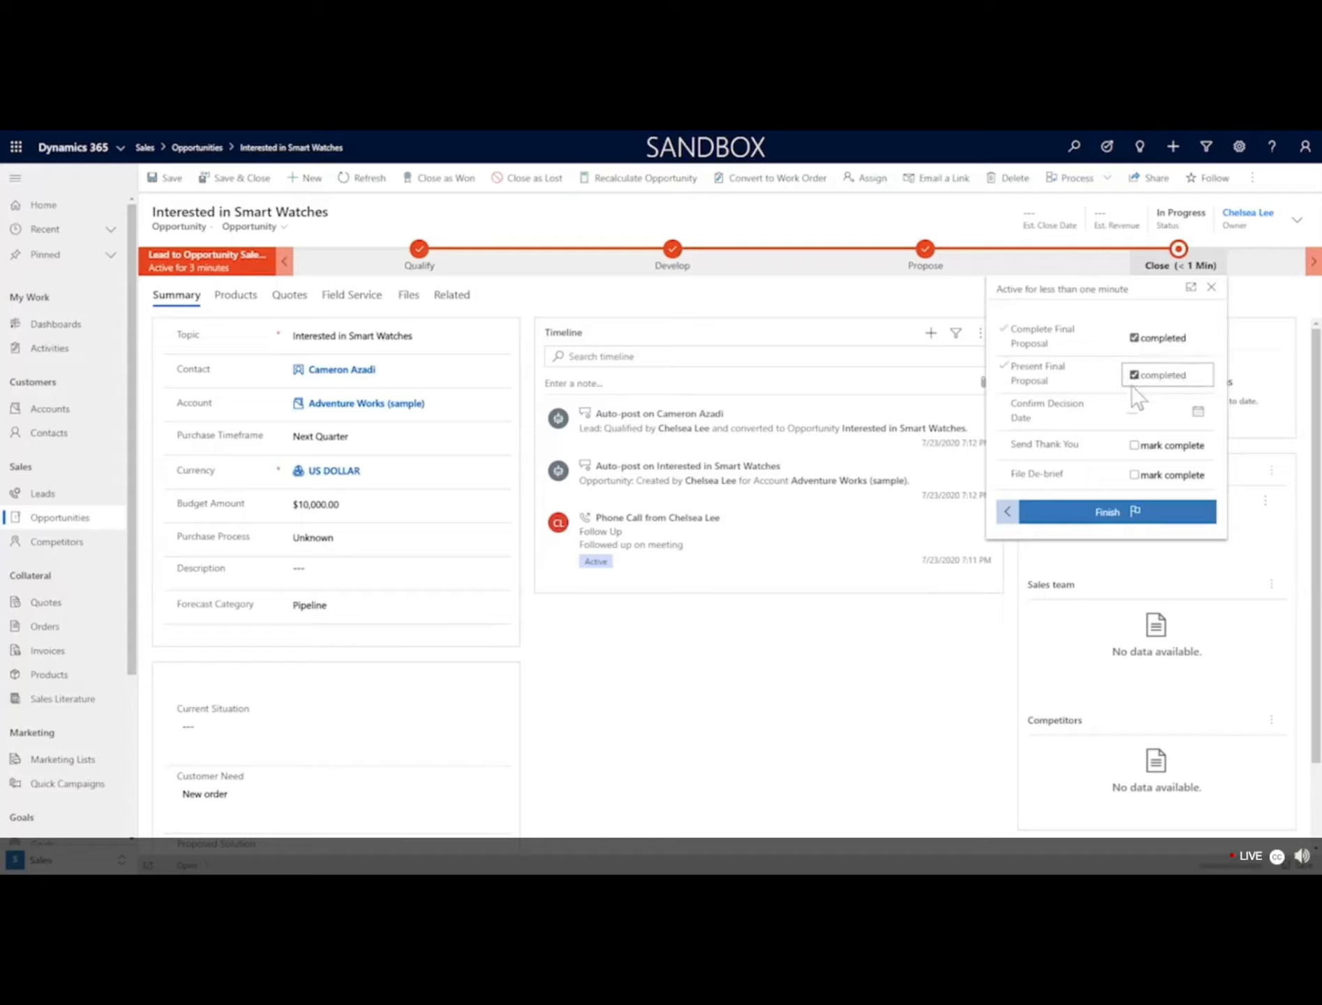
left_click(1198, 415)
left_click(1214, 539)
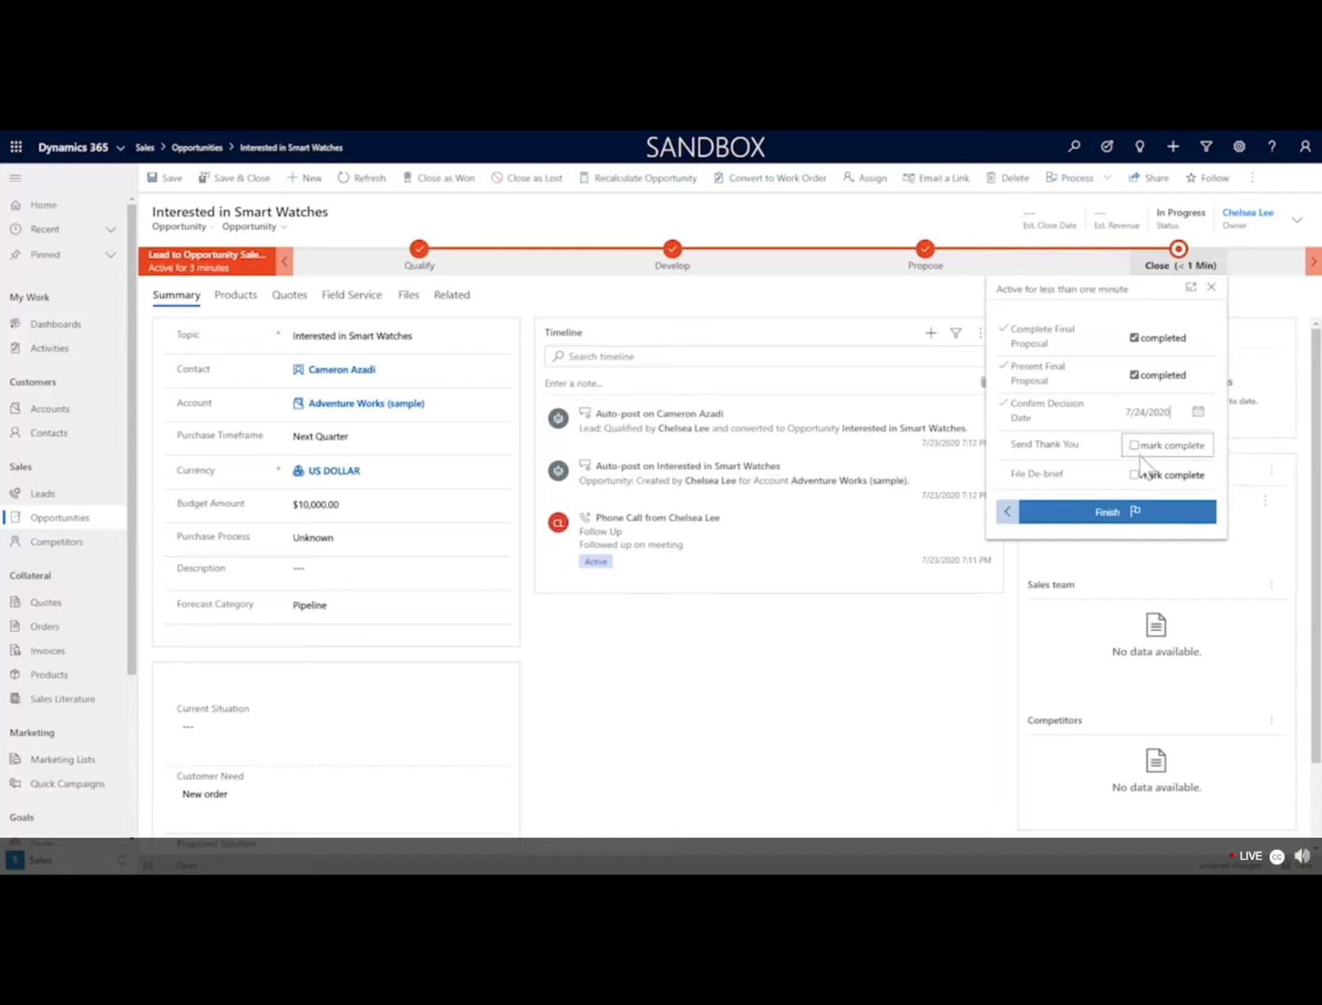
left_click(1136, 444)
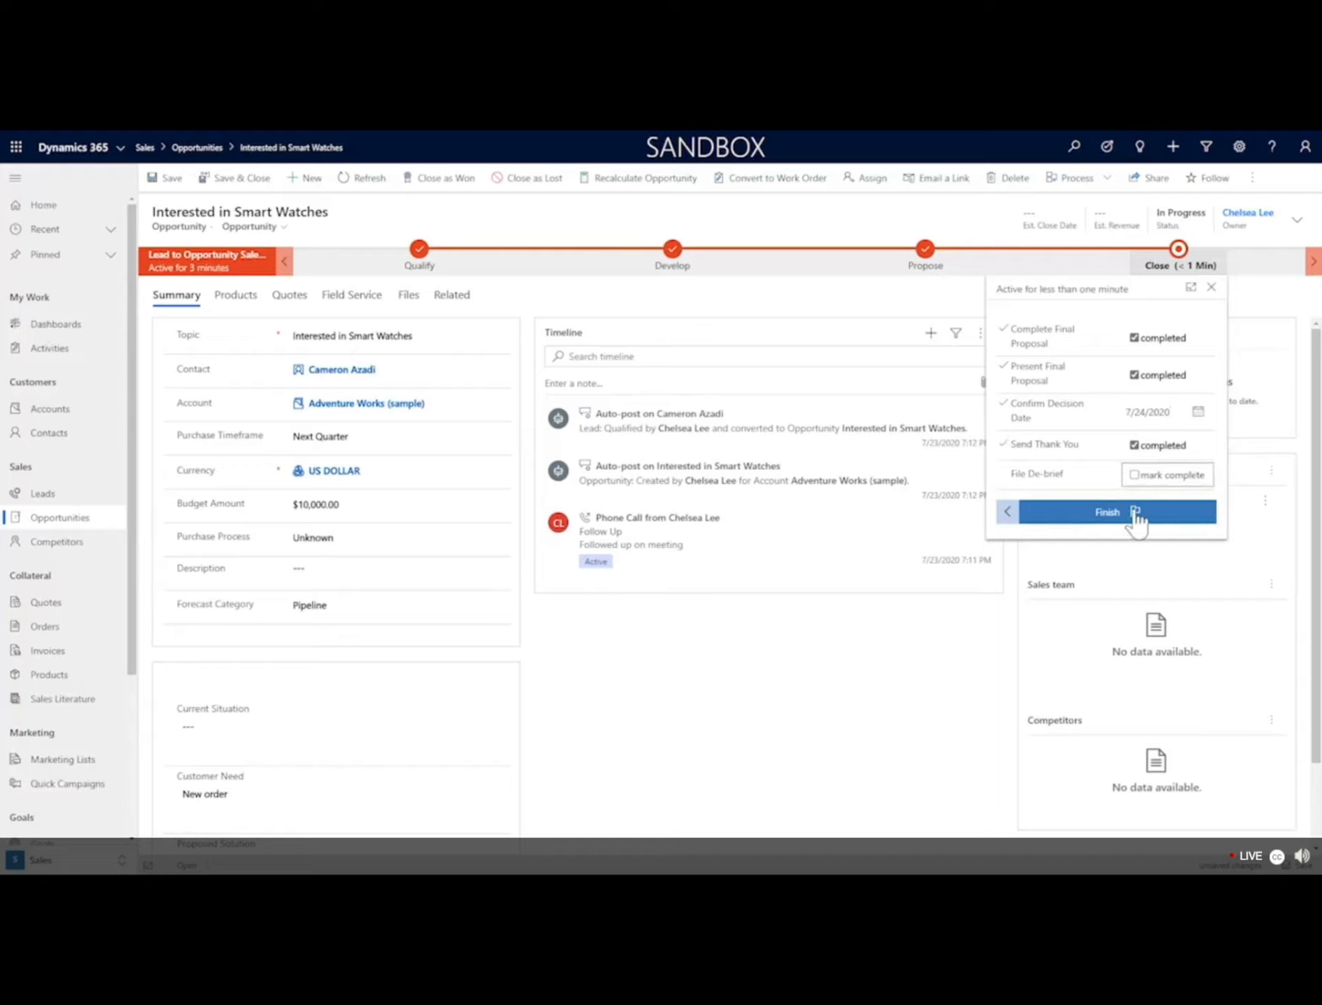
left_click(1135, 516)
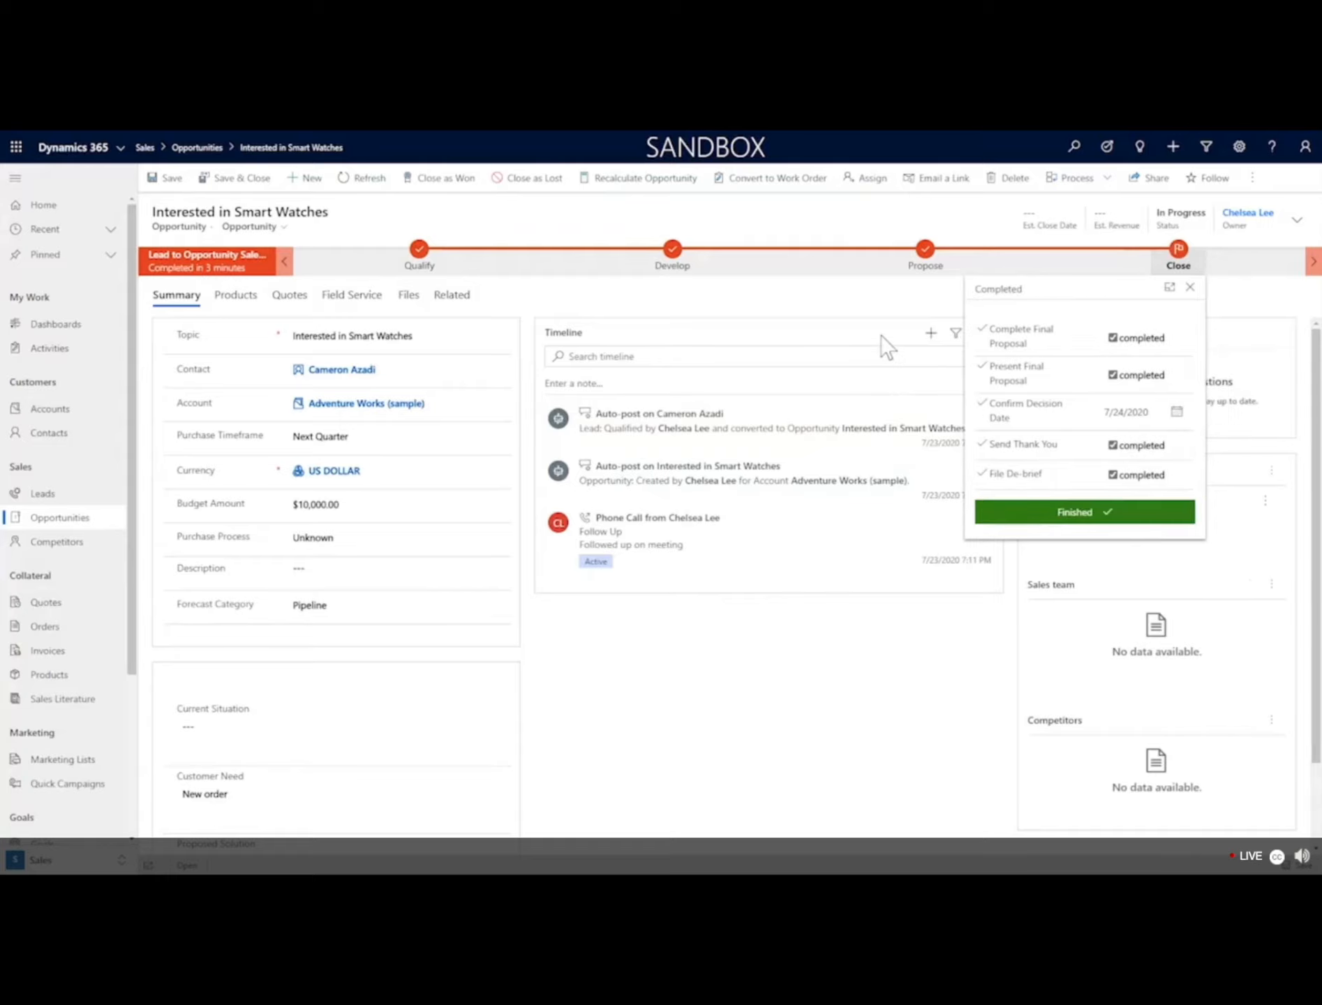
Review the completed Close stage steps and dismiss the flyout.
left_click(1189, 289)
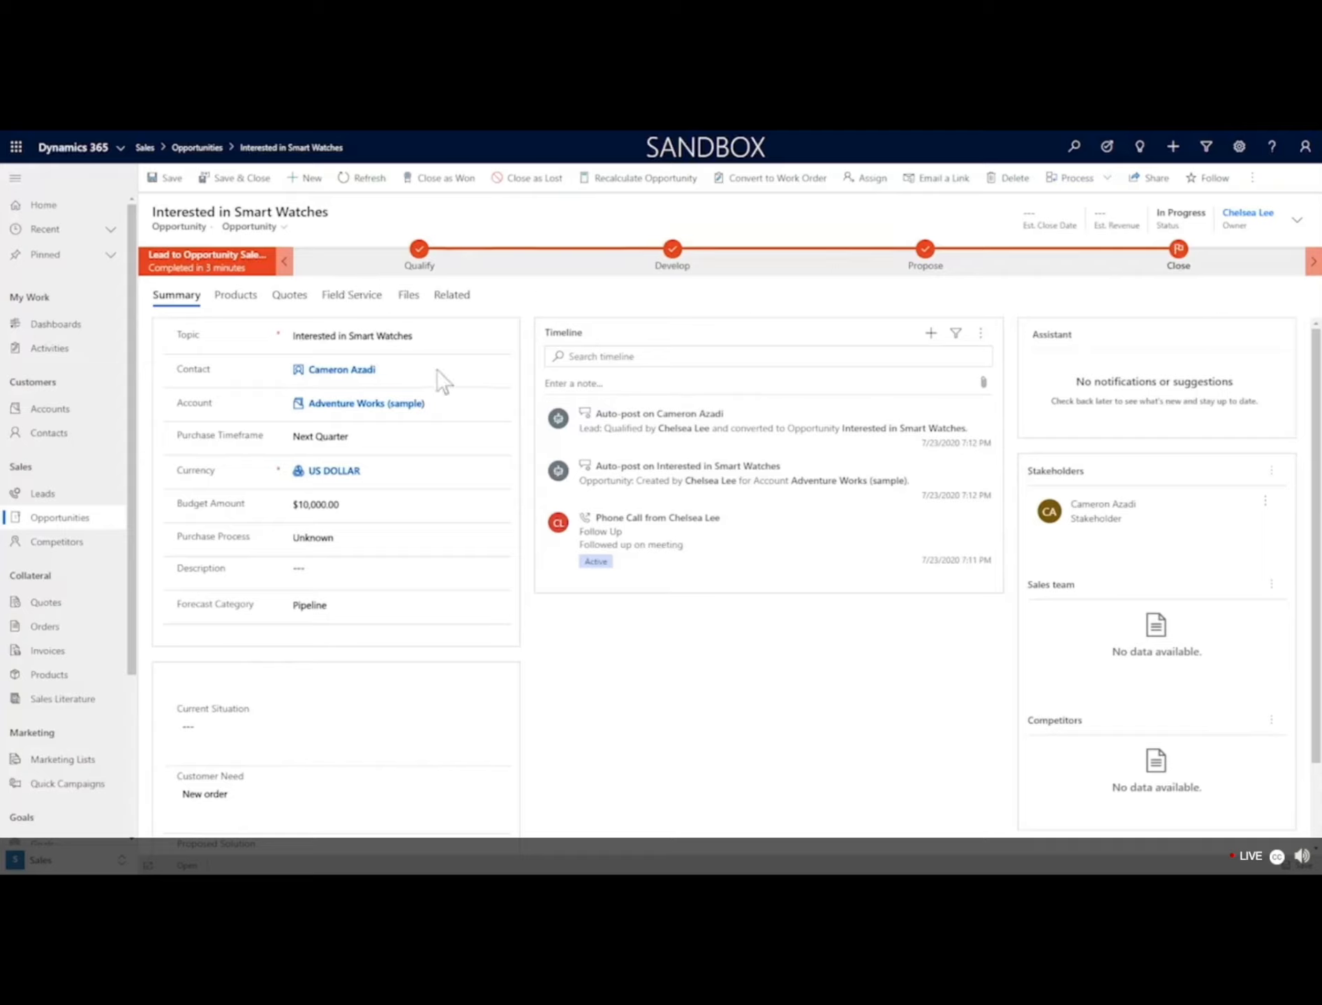
left_click(1178, 269)
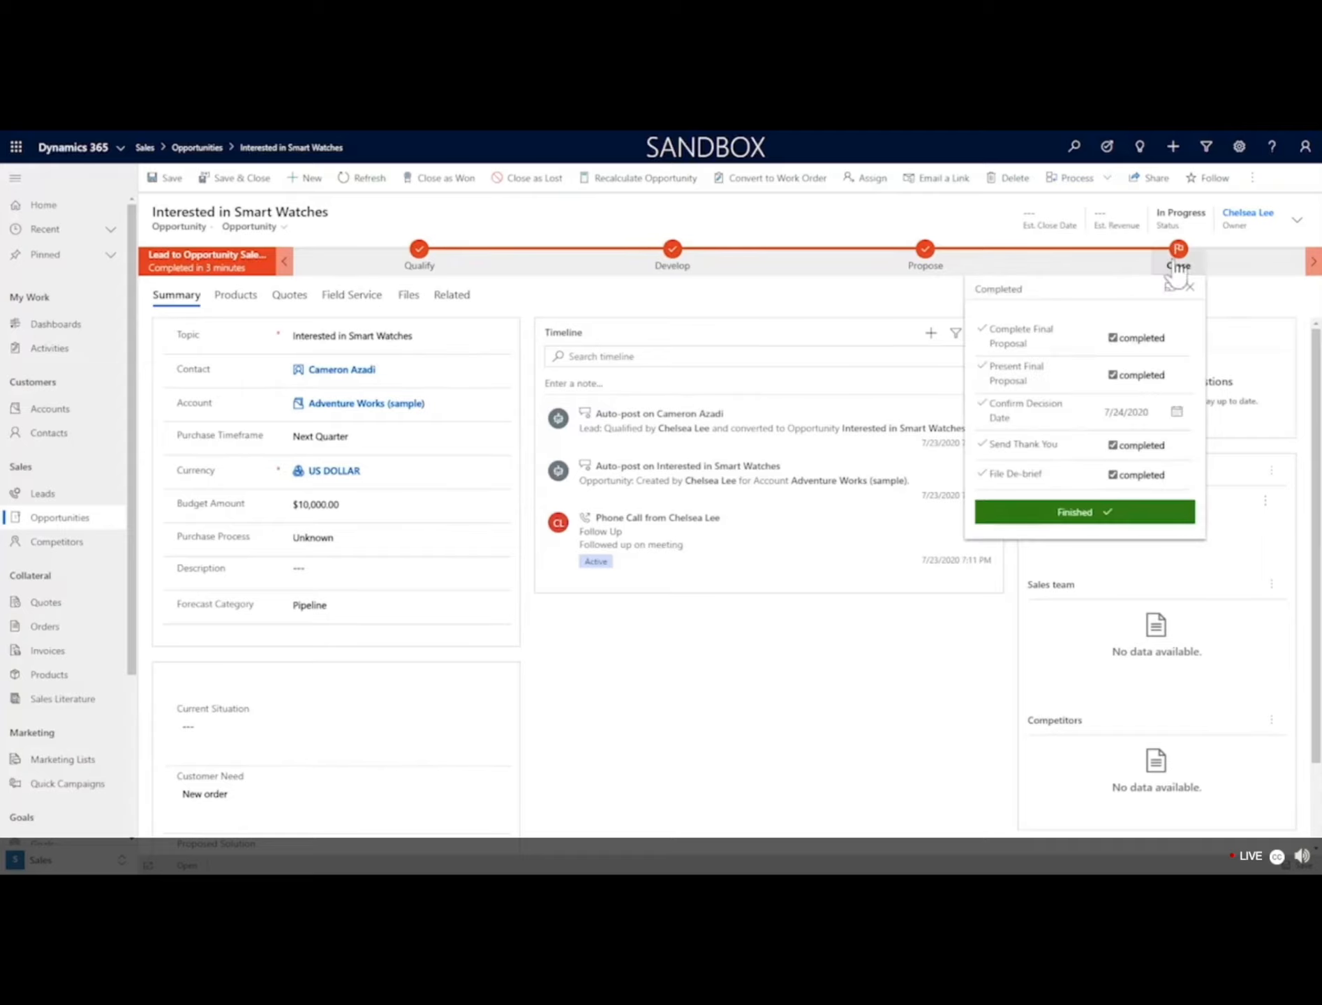
left_click(579, 220)
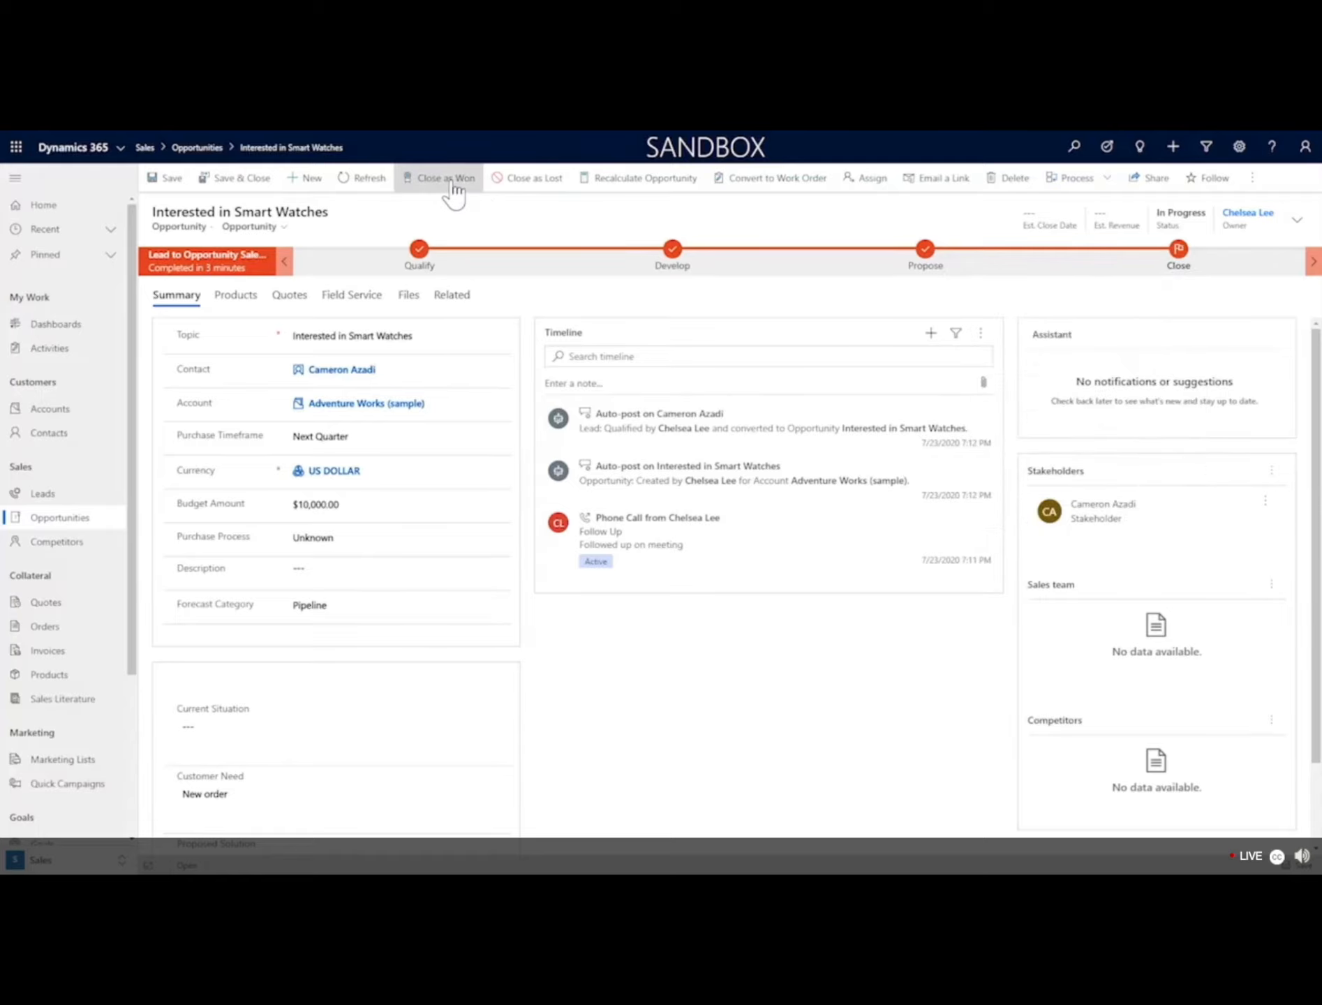
left_click(451, 183)
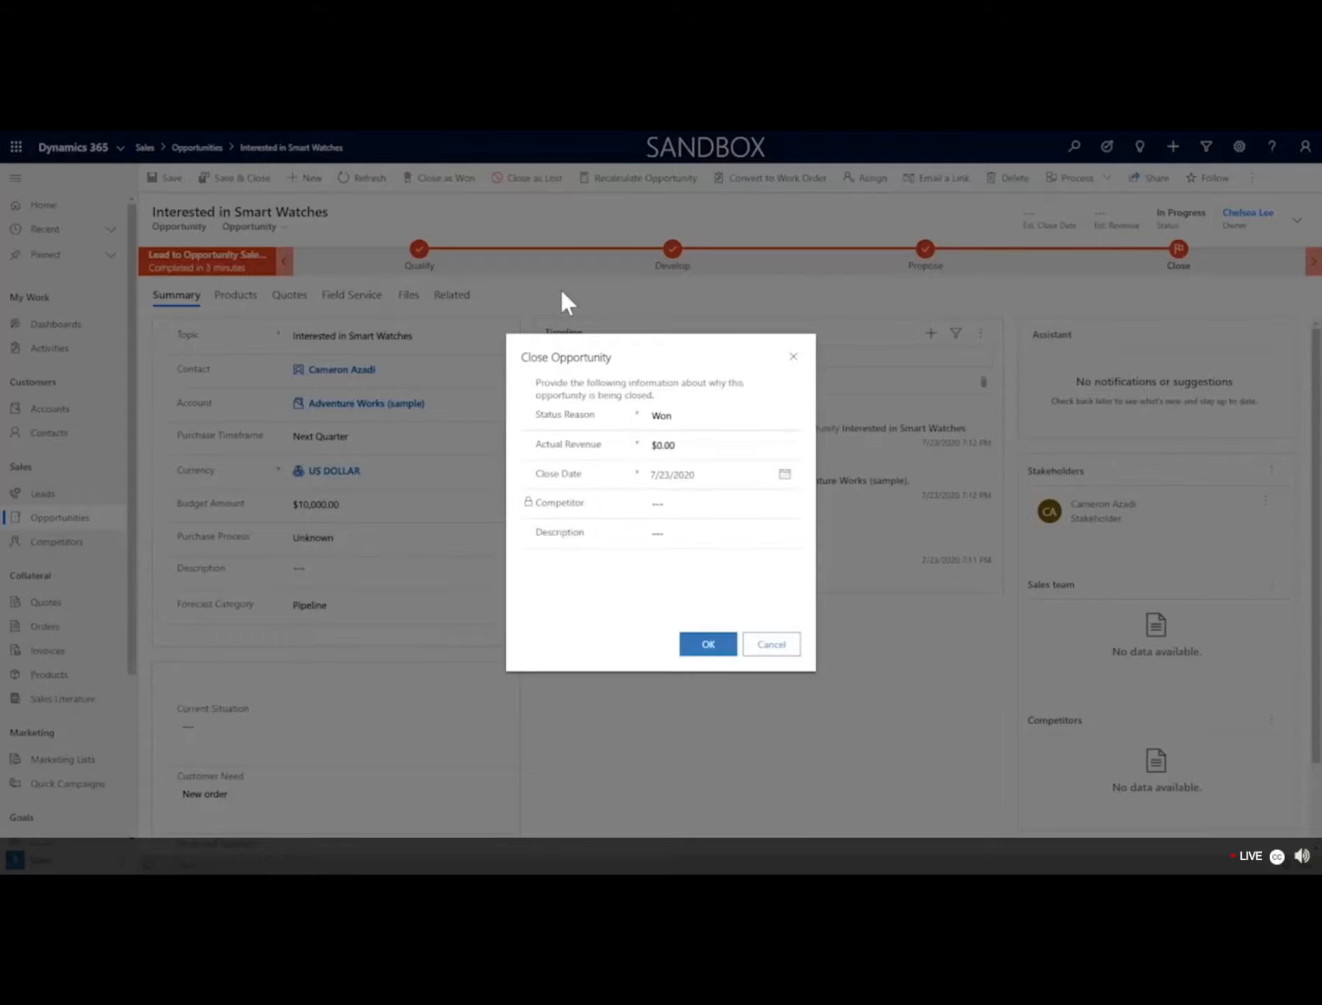
left_click(682, 419)
left_click(583, 465)
left_click(792, 357)
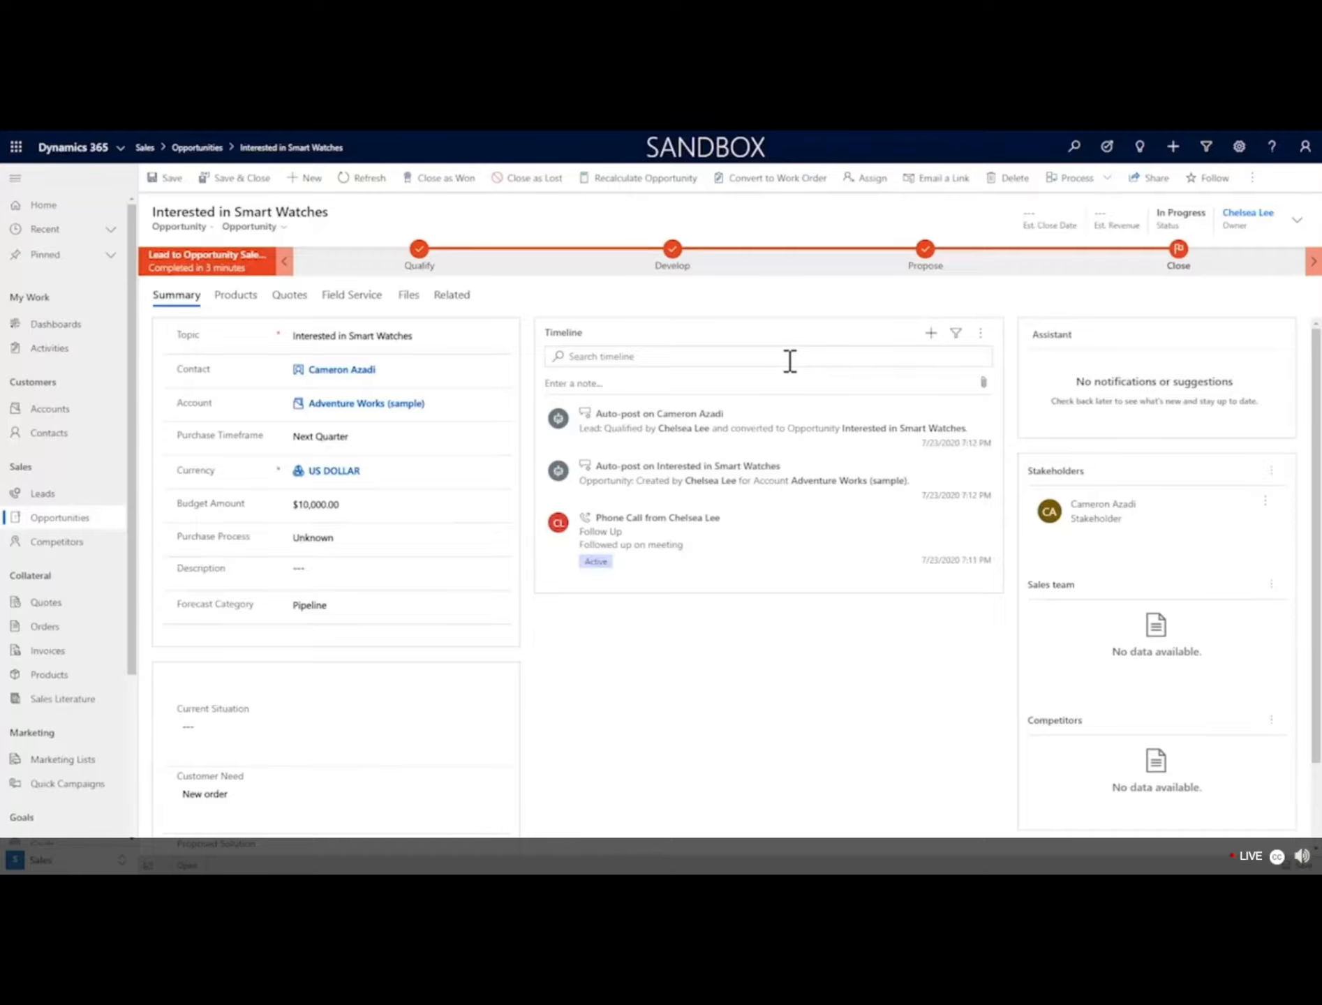